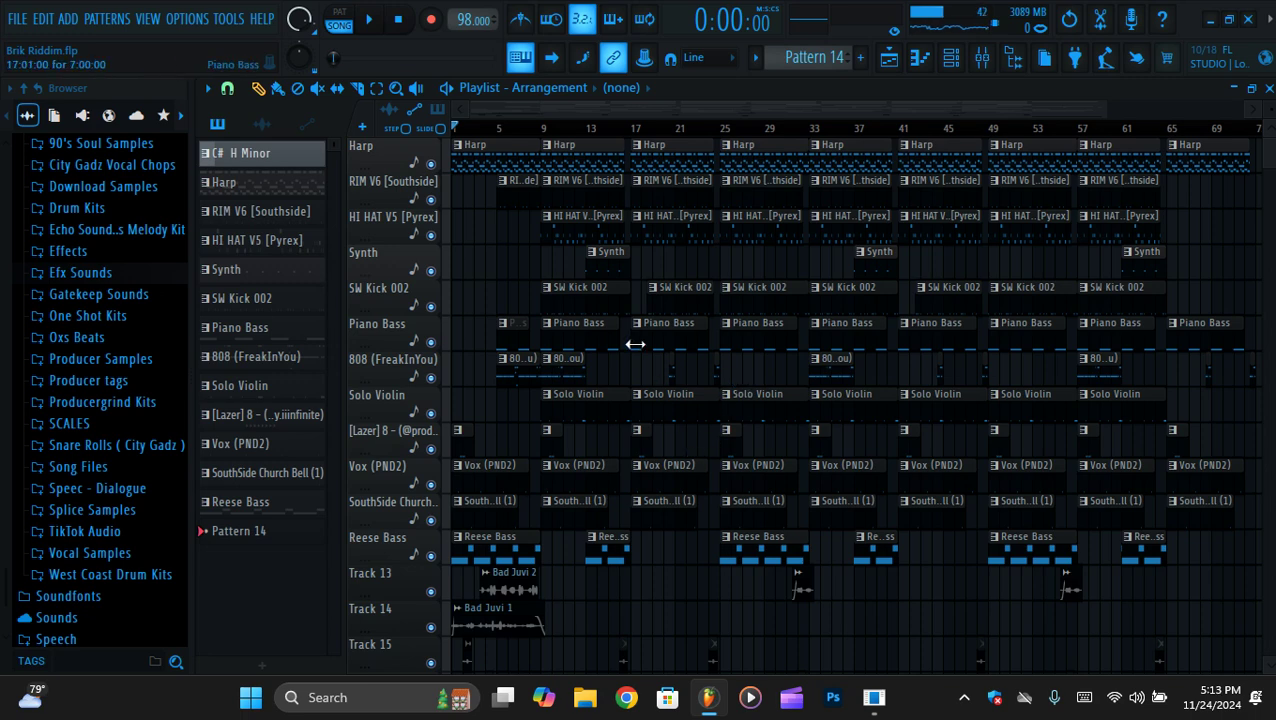
Play the full song arrangement from the start and stop around bar 17
{"action": "key", "text": "space"}
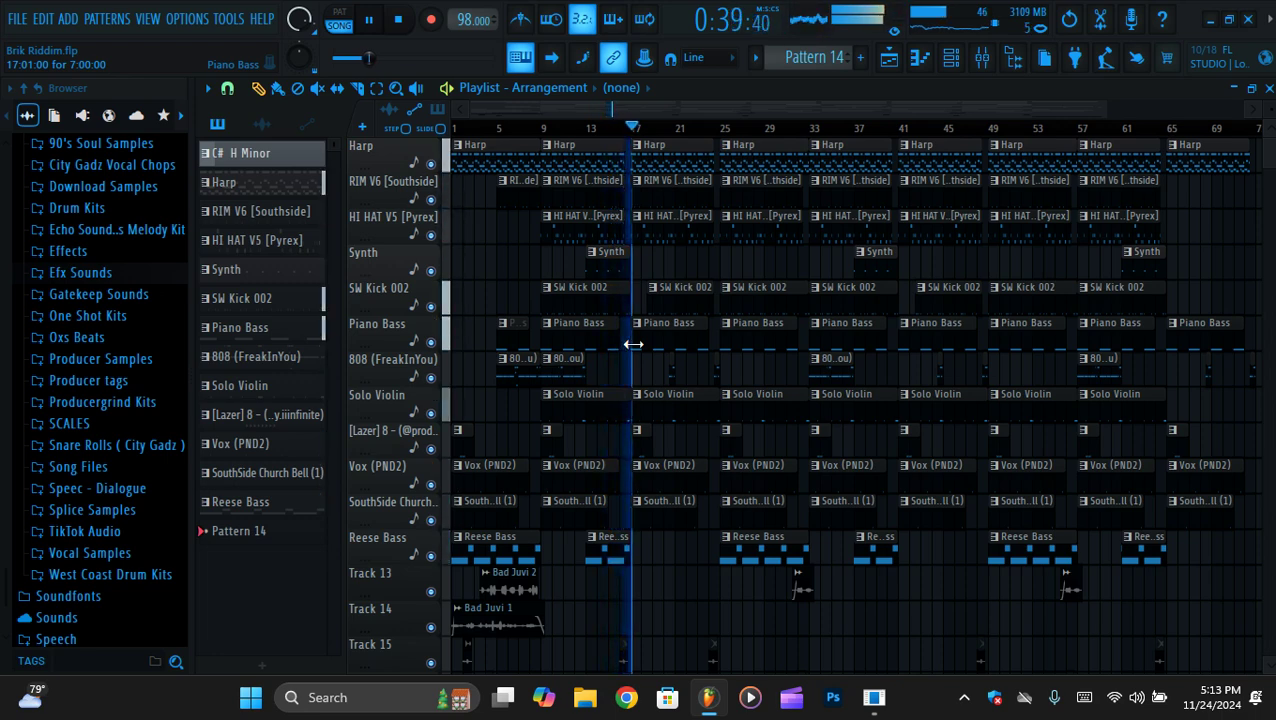
{"action": "key", "text": "space"}
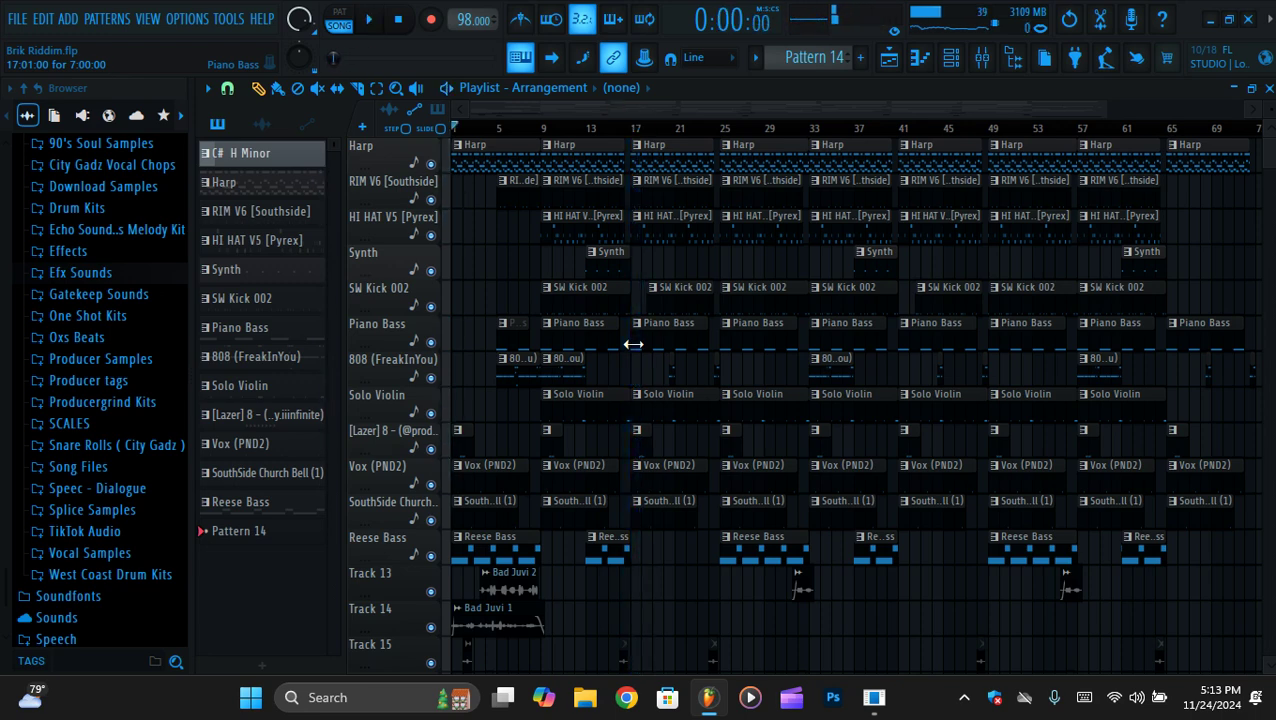
Display the Harp pattern with the Harp channel in the piano roll, showing bars 1 to 8
{"action": "left_click", "coordinate": [920, 57]}
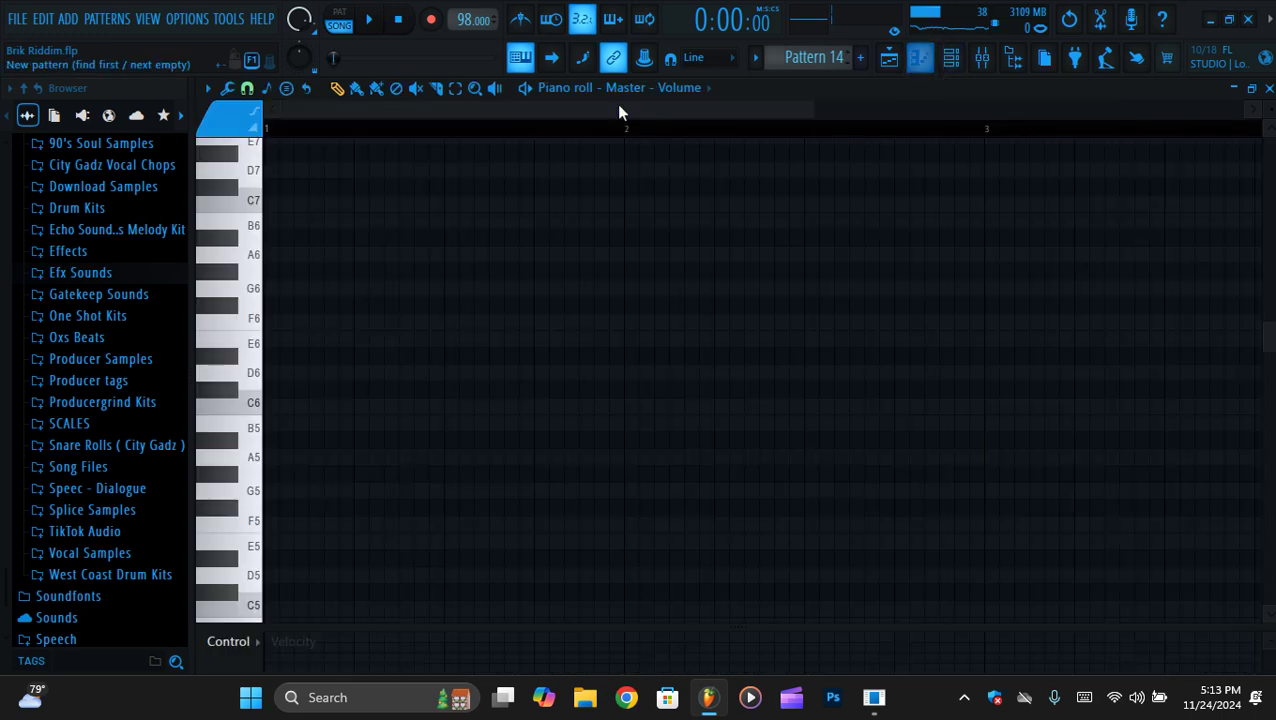
{"action": "left_click", "coordinate": [657, 87]}
{"action": "left_click", "coordinate": [661, 246]}
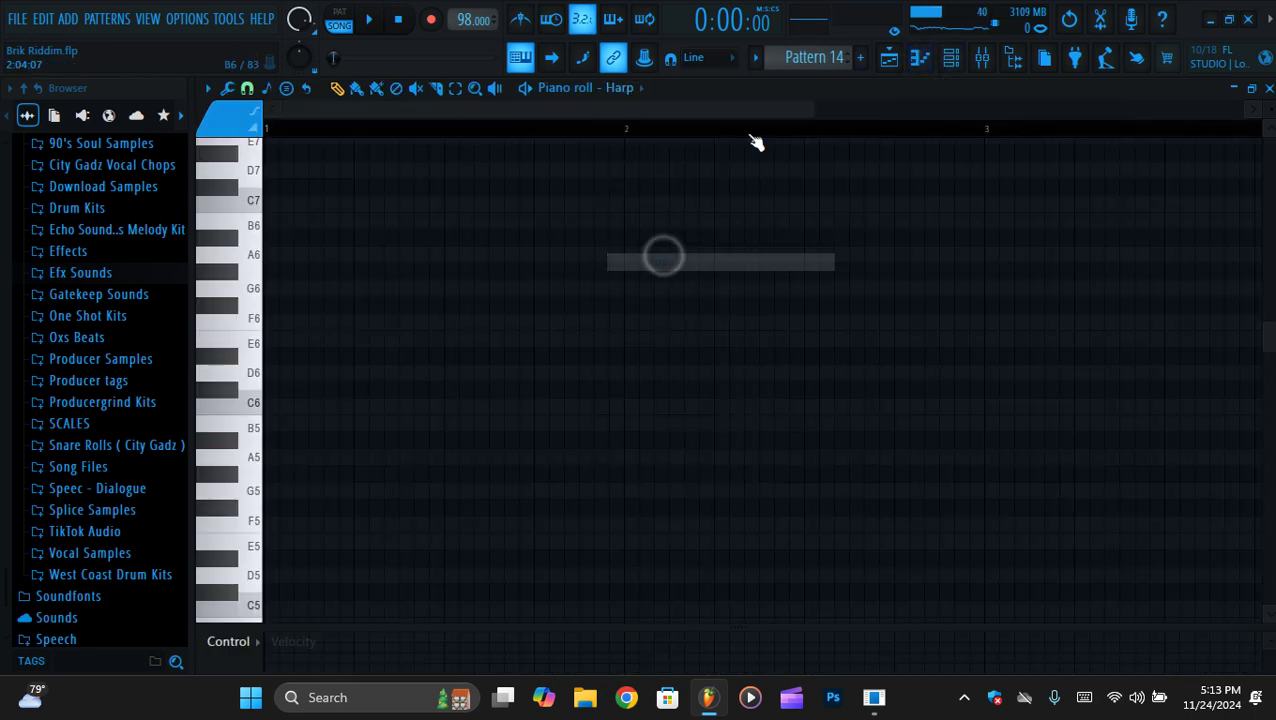
{"action": "left_click", "coordinate": [759, 58]}
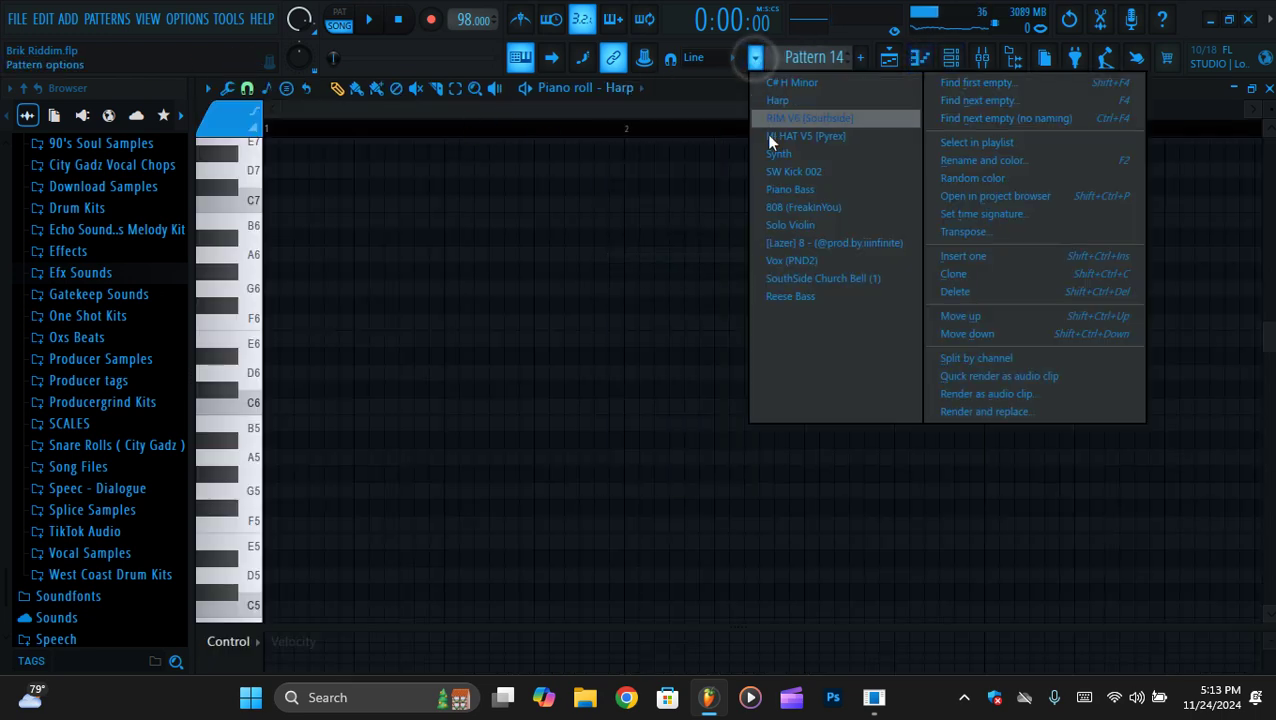
{"action": "left_click", "coordinate": [784, 99]}
{"action": "left_click_drag", "start_coordinate": [503, 108], "coordinate": [923, 108]}
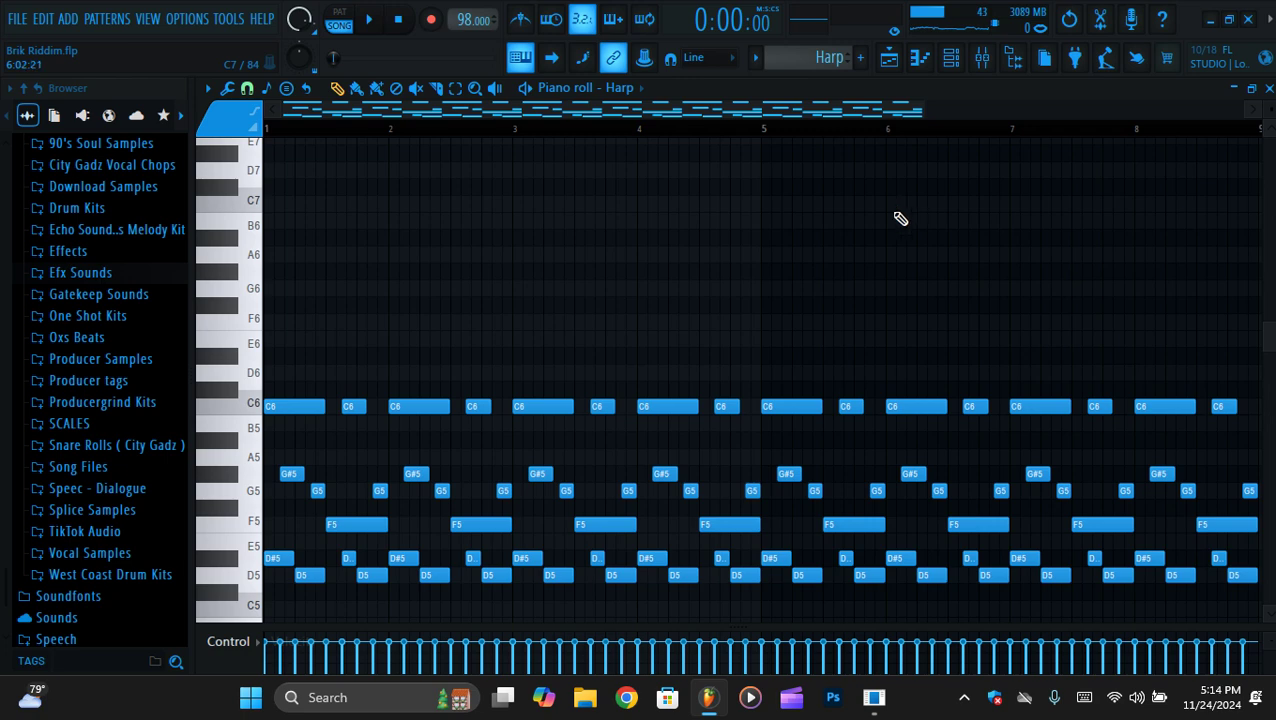
{"action": "scroll", "coordinate": [872, 274], "scroll_direction": "down", "scroll_amount": 4}
{"action": "scroll", "coordinate": [903, 179], "scroll_direction": "up", "scroll_amount": 3}
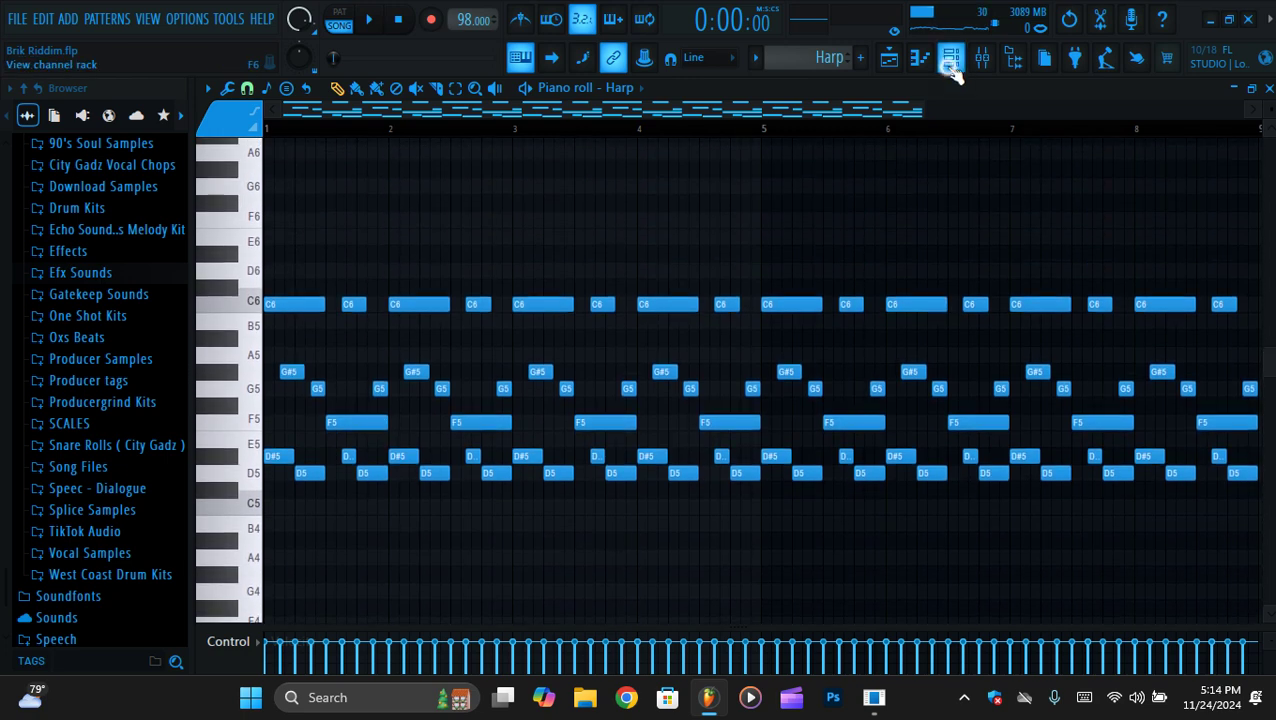
Inspect the Harp channel's Xpand!2 instrument and its +26 Harp preset in the 16 Strings category
{"action": "left_click", "coordinate": [950, 57]}
{"action": "left_click", "coordinate": [443, 163]}
{"action": "left_click", "coordinate": [365, 112]}
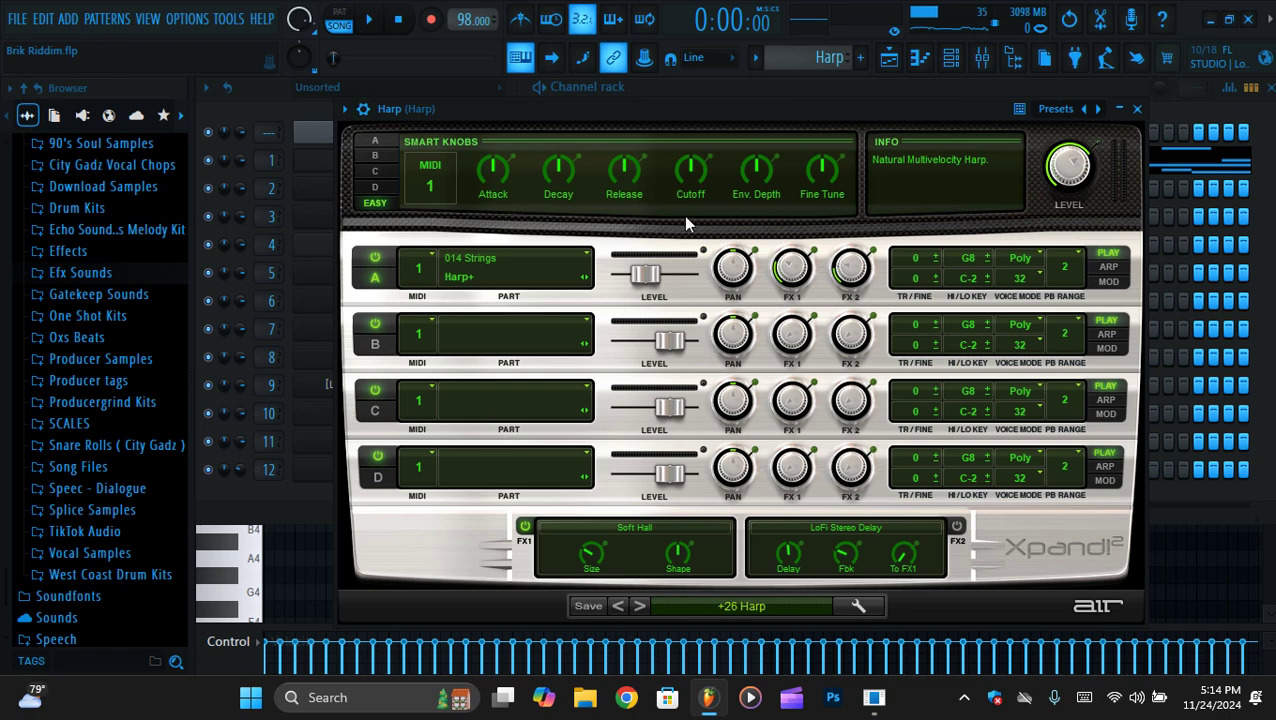
{"action": "left_click", "coordinate": [735, 607]}
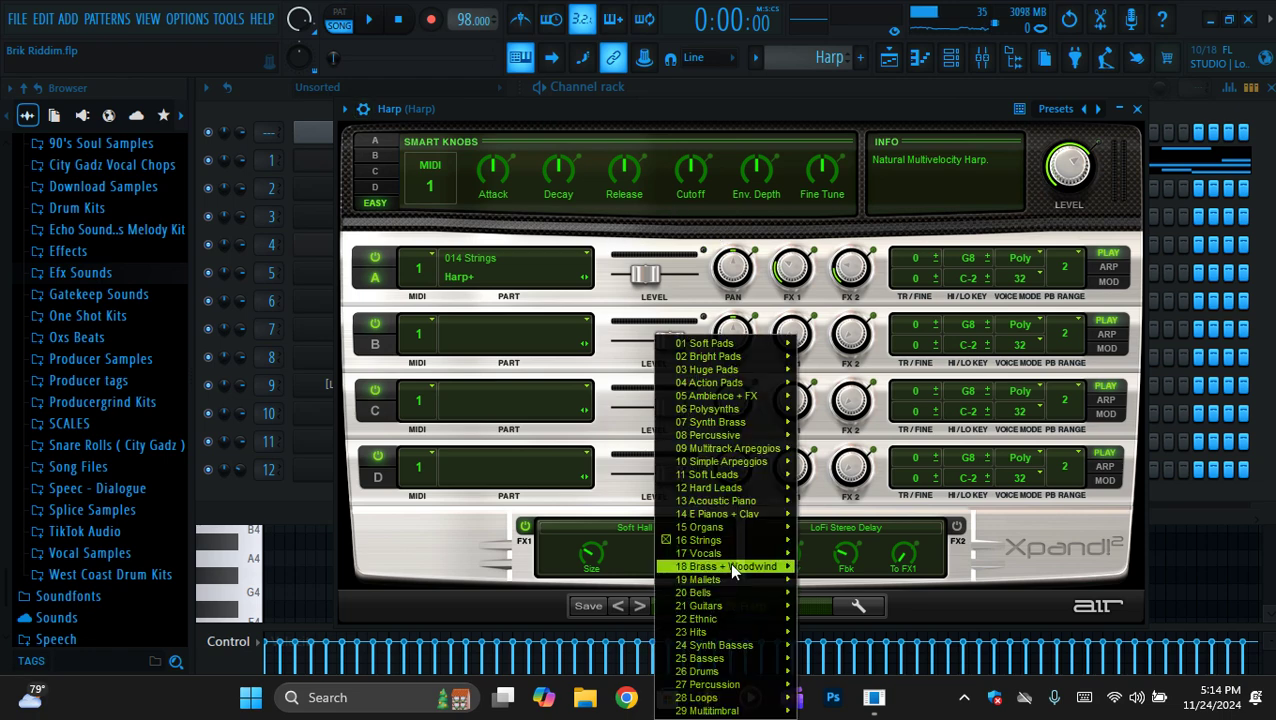
{"action": "mouse_move", "coordinate": [709, 545]}
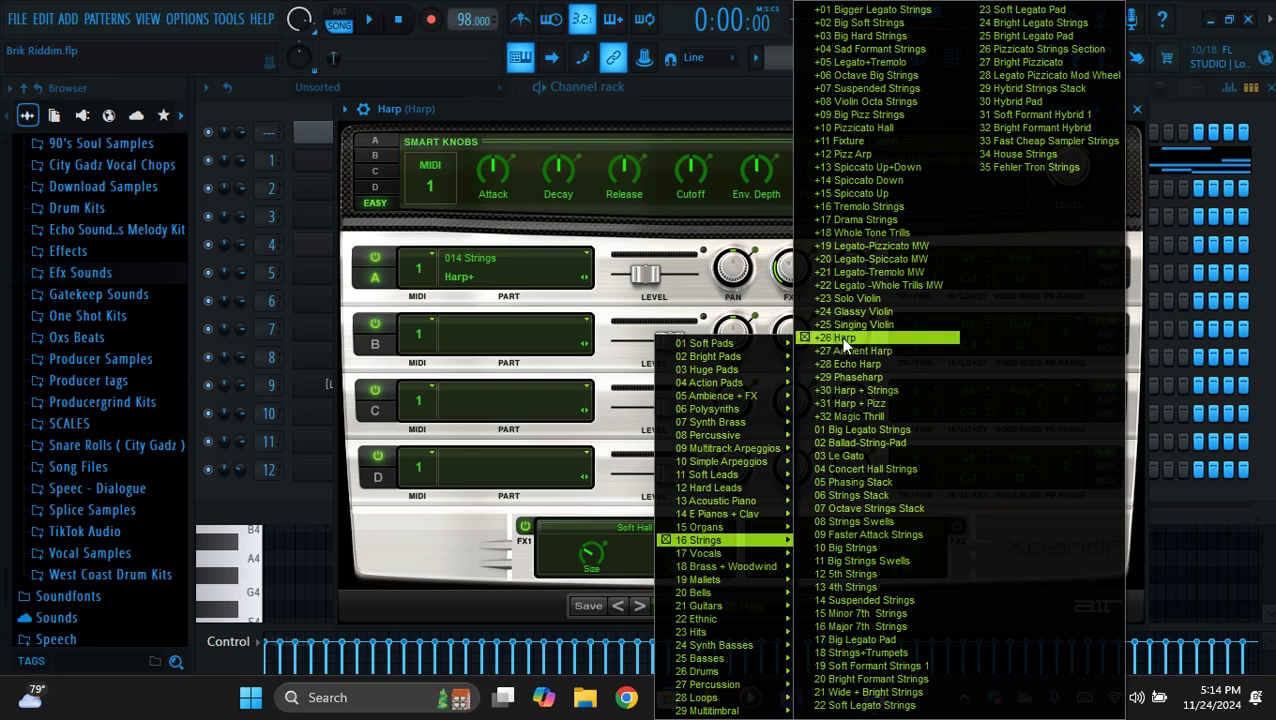
{"action": "left_click", "coordinate": [319, 165]}
{"action": "left_click", "coordinate": [319, 165]}
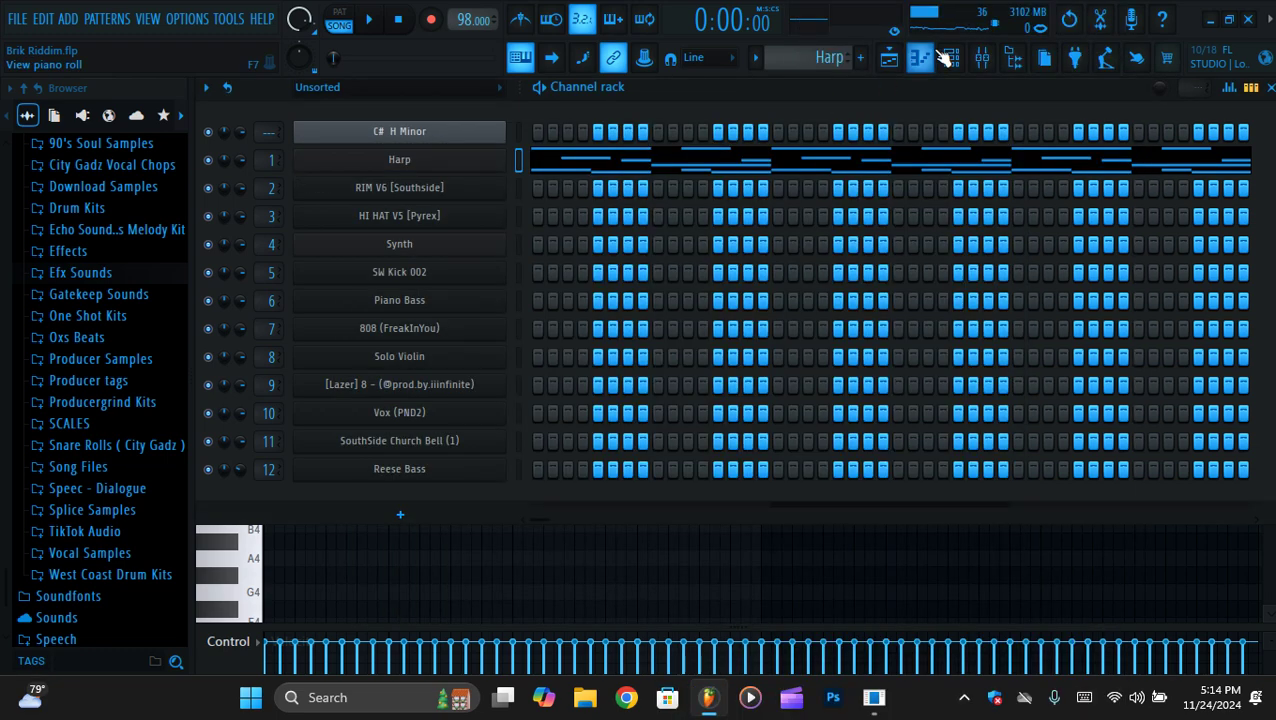
Play the Harp pattern in pattern mode with LuxeVerb, PrimalTap and ValhallaVintageVerb bypassed on its mixer track
{"action": "left_click", "coordinate": [982, 57]}
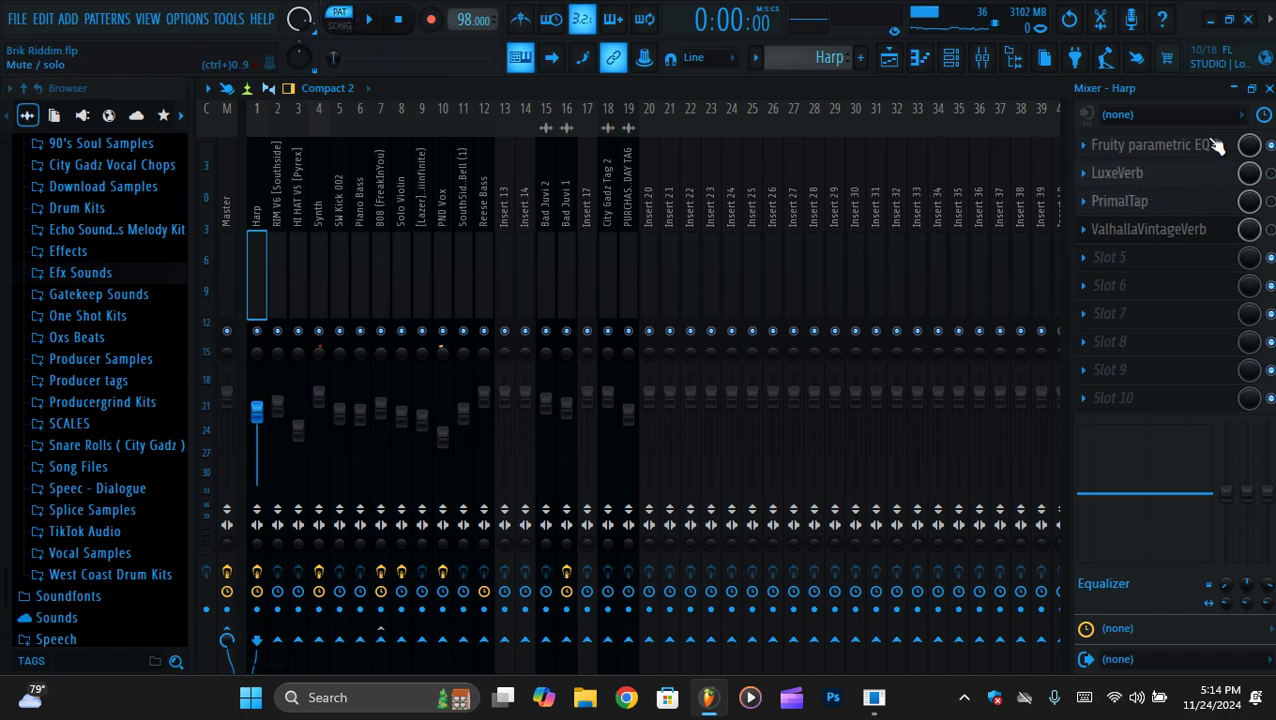
{"action": "left_click", "coordinate": [889, 60]}
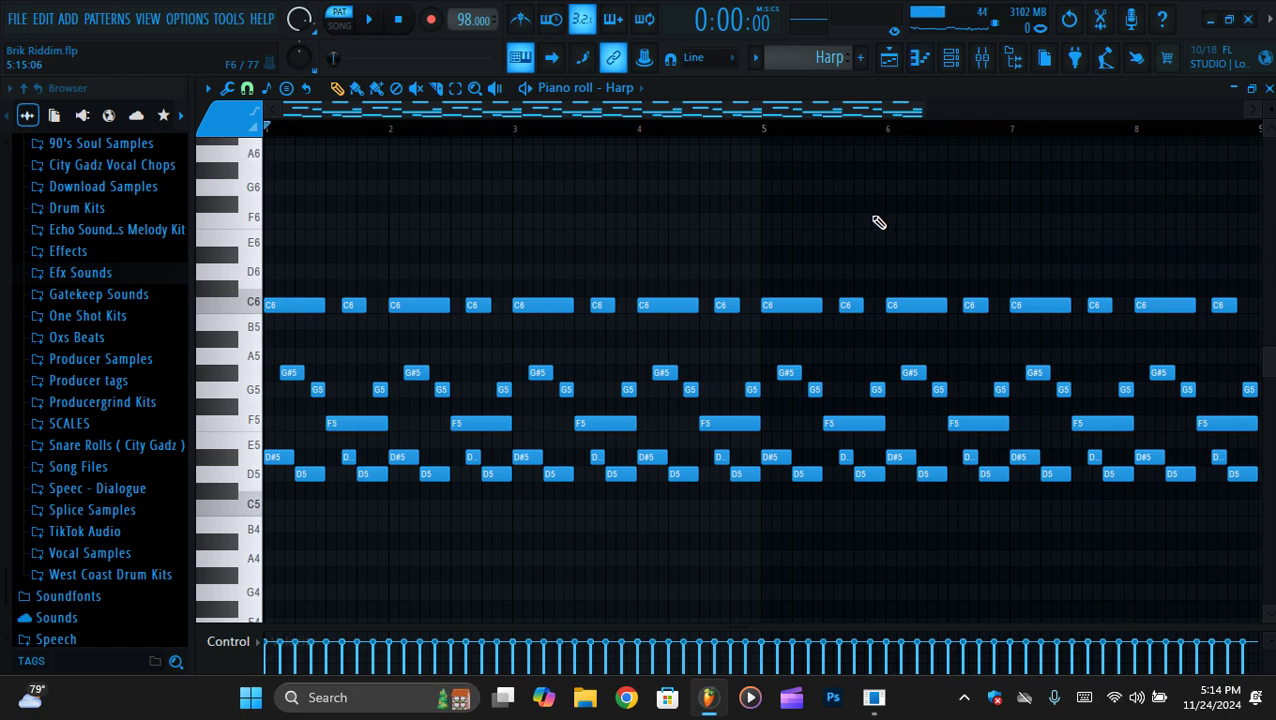
{"action": "key", "text": "space"}
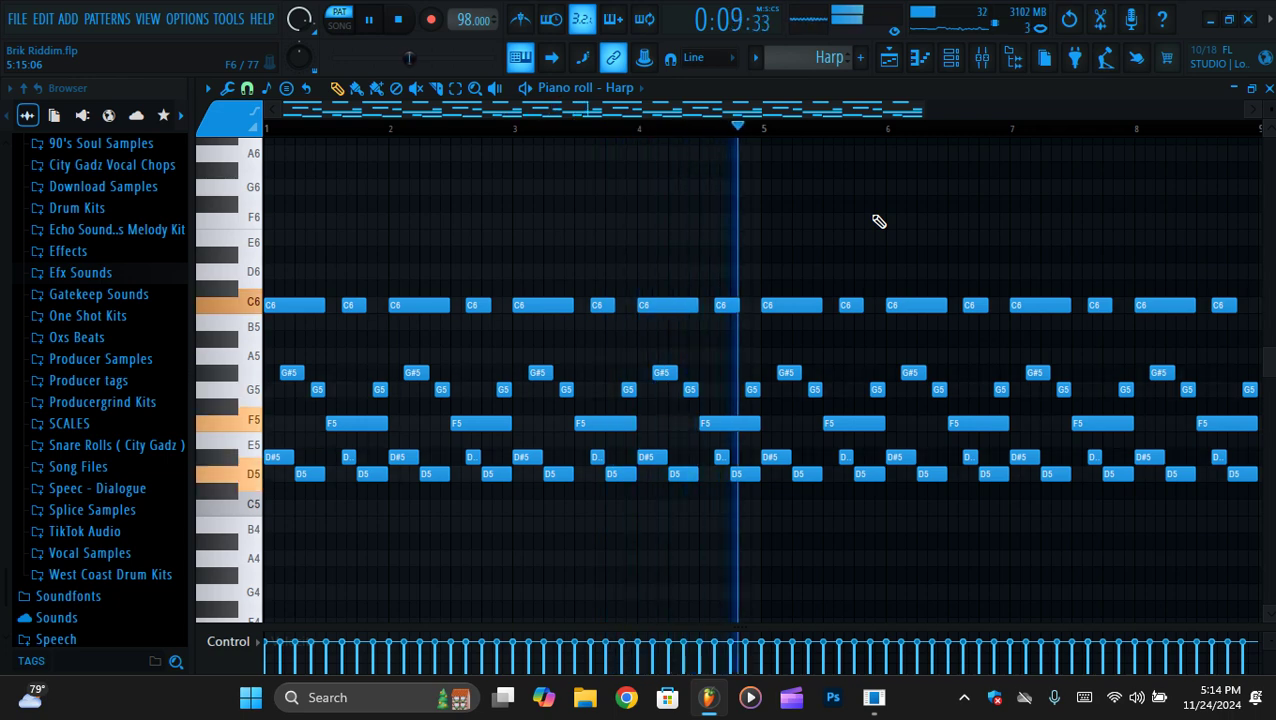
{"action": "key", "text": "space"}
Enable LuxeVerb on the Harp mixer track and play the Harp pattern with its settings displayed
{"action": "left_click", "coordinate": [982, 57]}
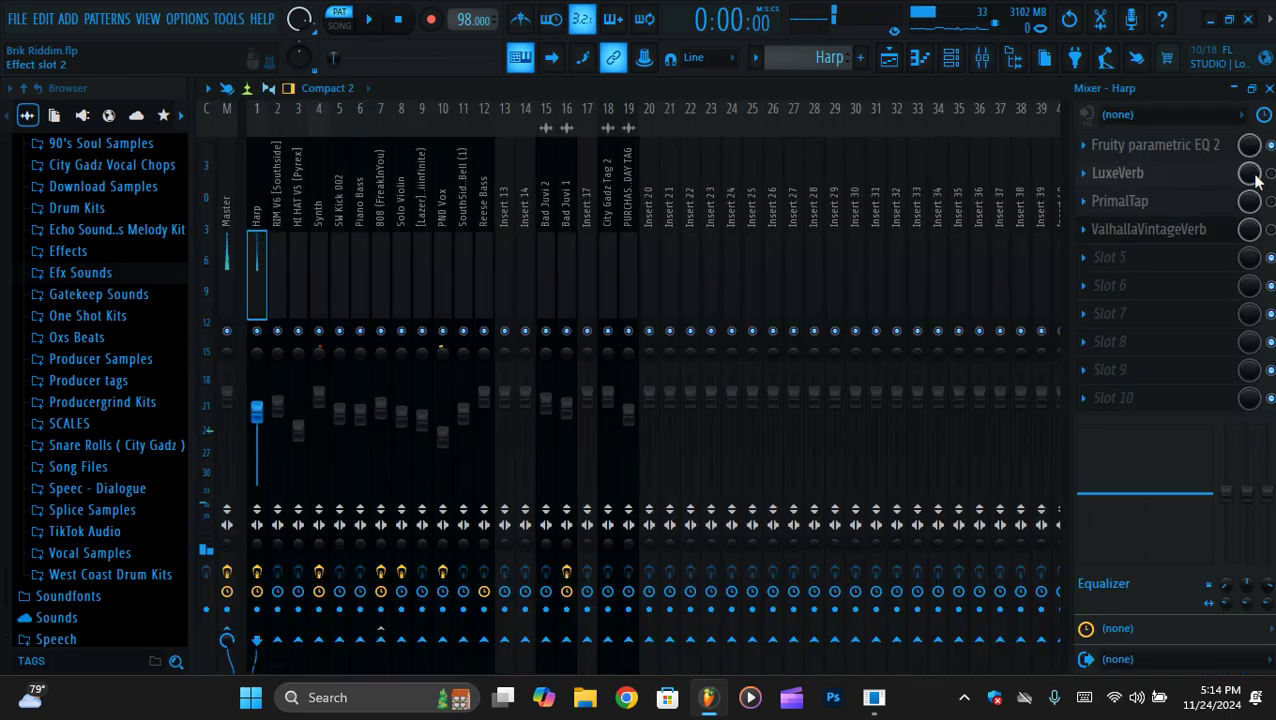
{"action": "left_click", "coordinate": [1182, 172]}
{"action": "key", "text": "space"}
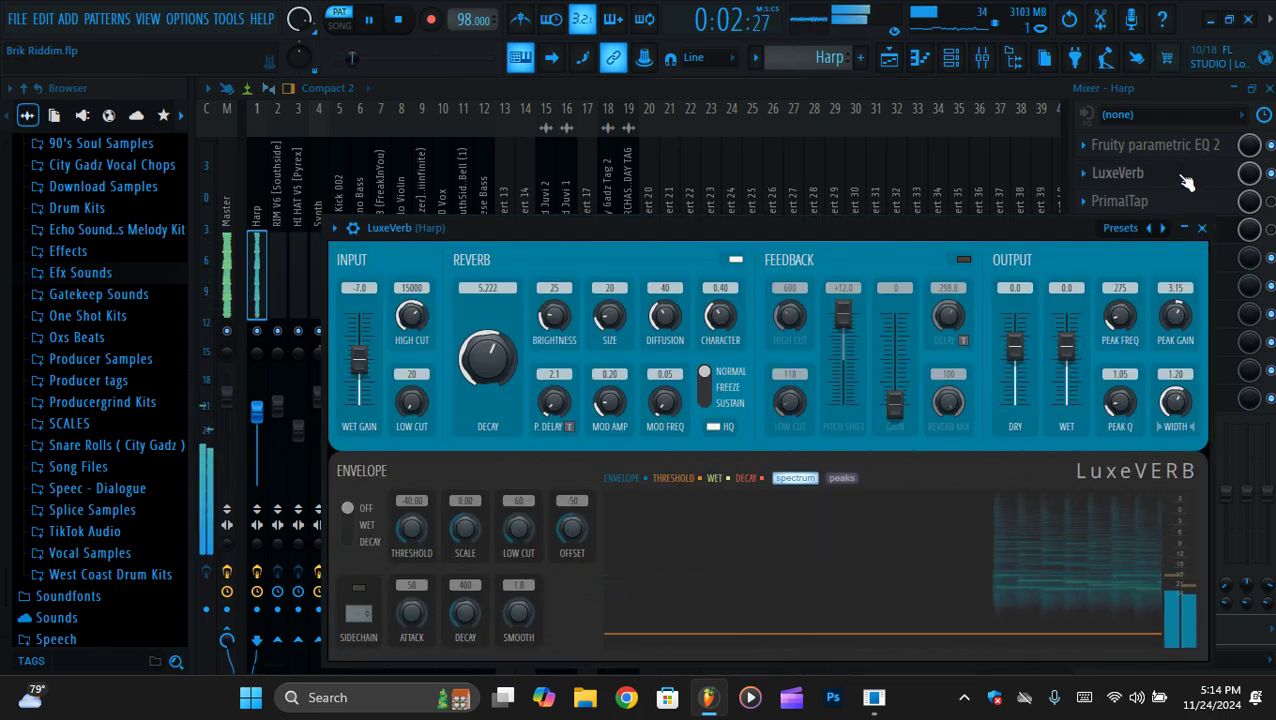
{"action": "key", "text": "space"}
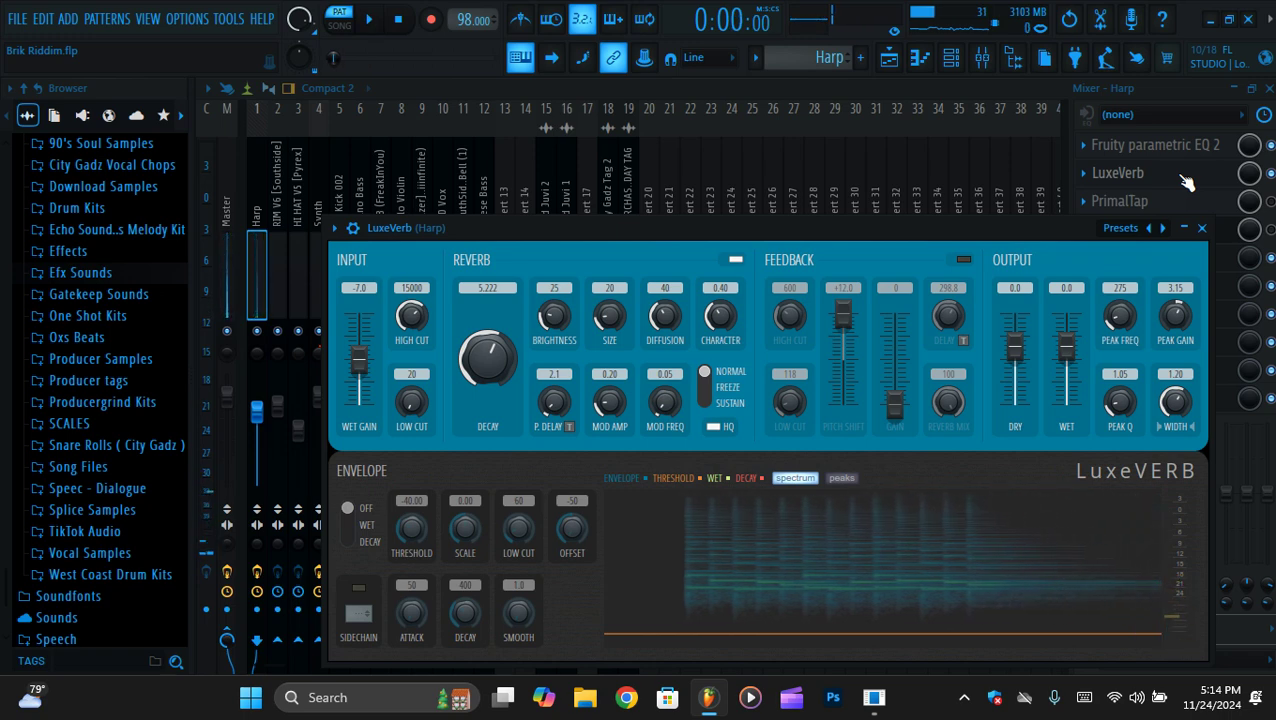
{"action": "left_click", "coordinate": [1180, 176]}
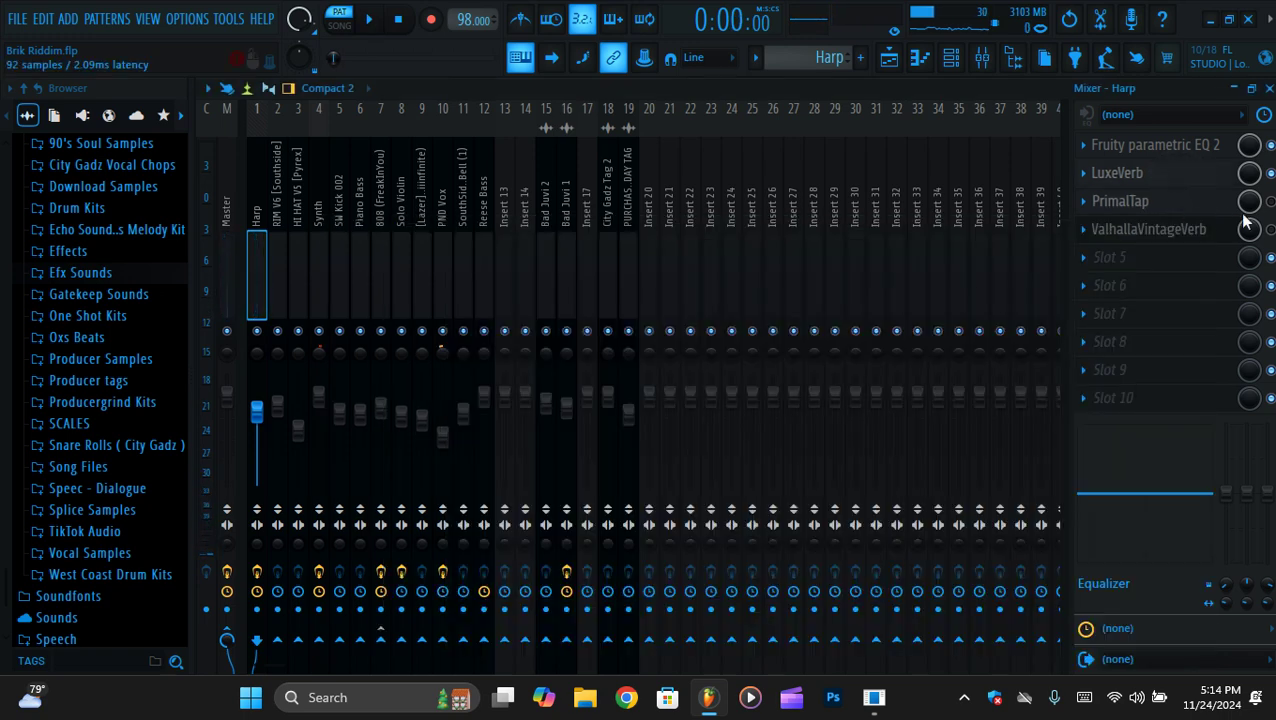
Enable PrimalTap and ValhallaVintageVerb on the Harp mixer track, checking the PrimalTap settings
{"action": "left_click", "coordinate": [1190, 201]}
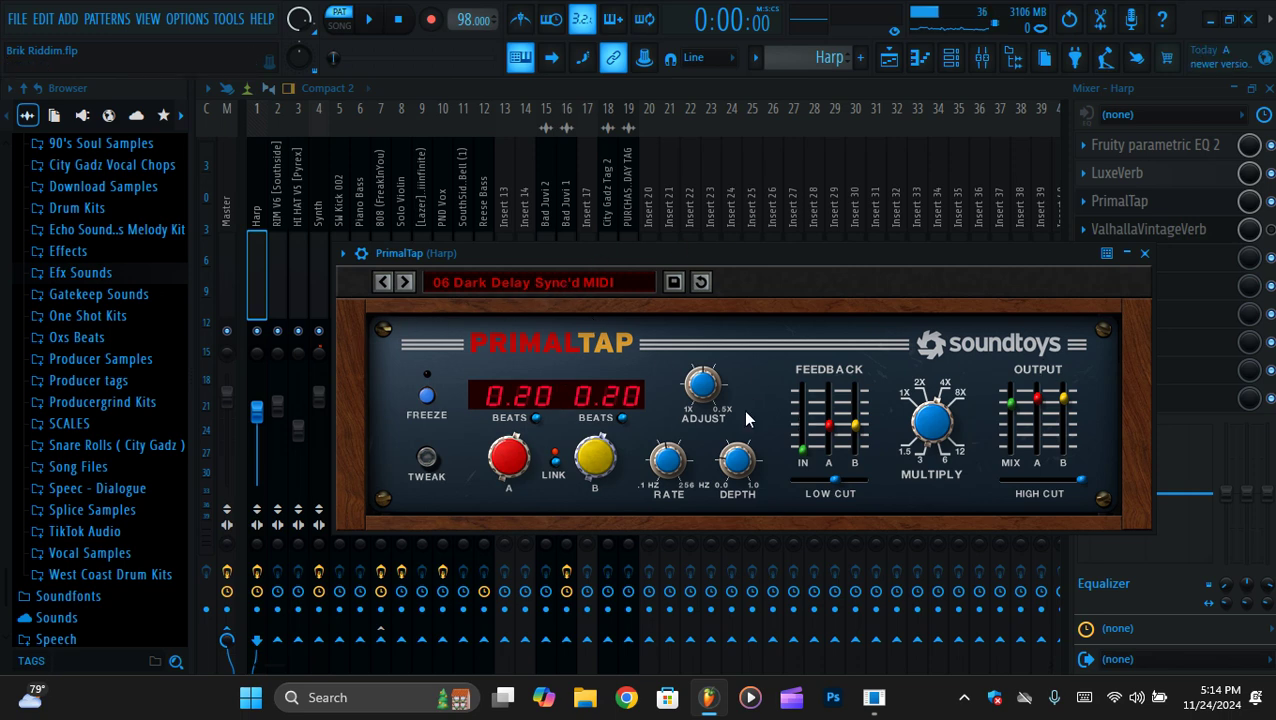
{"action": "left_click", "coordinate": [1163, 213]}
{"action": "left_click", "coordinate": [1163, 231]}
{"action": "left_click", "coordinate": [1184, 233]}
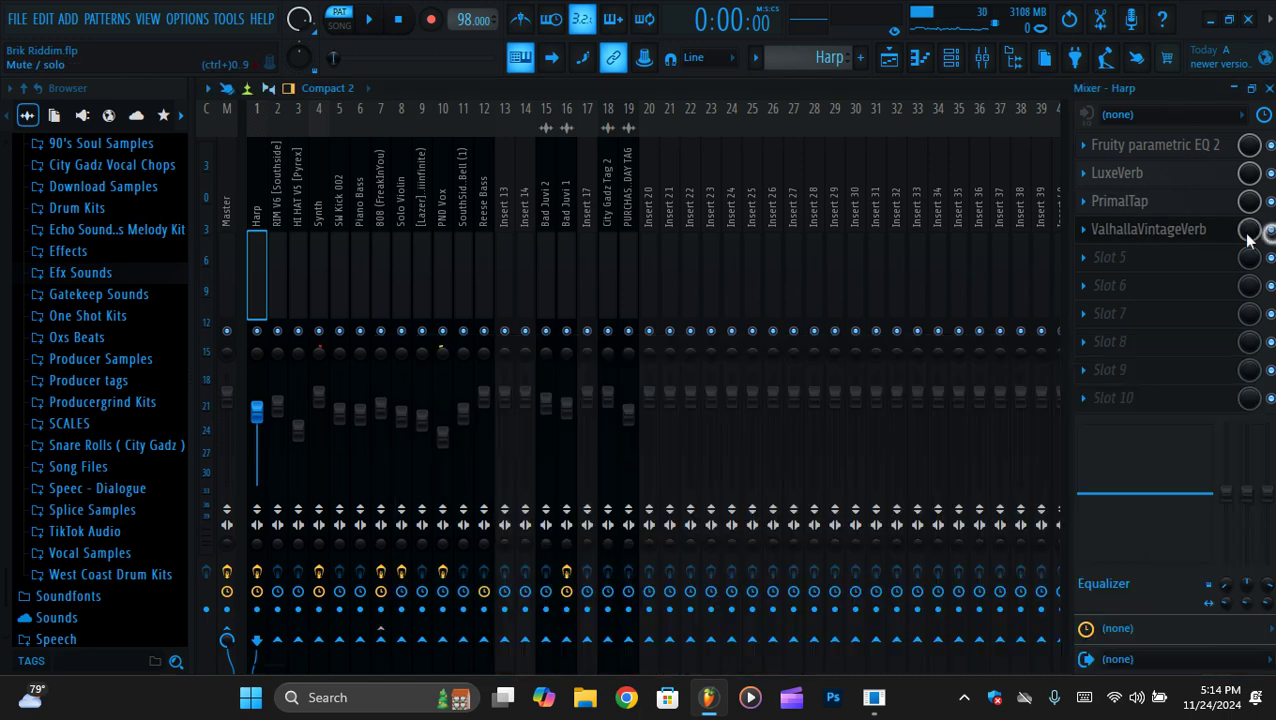
Play the Harp pattern in the piano roll with all its mixer effects active, and return to the playlist
{"action": "left_click", "coordinate": [919, 57]}
{"action": "key", "text": "space"}
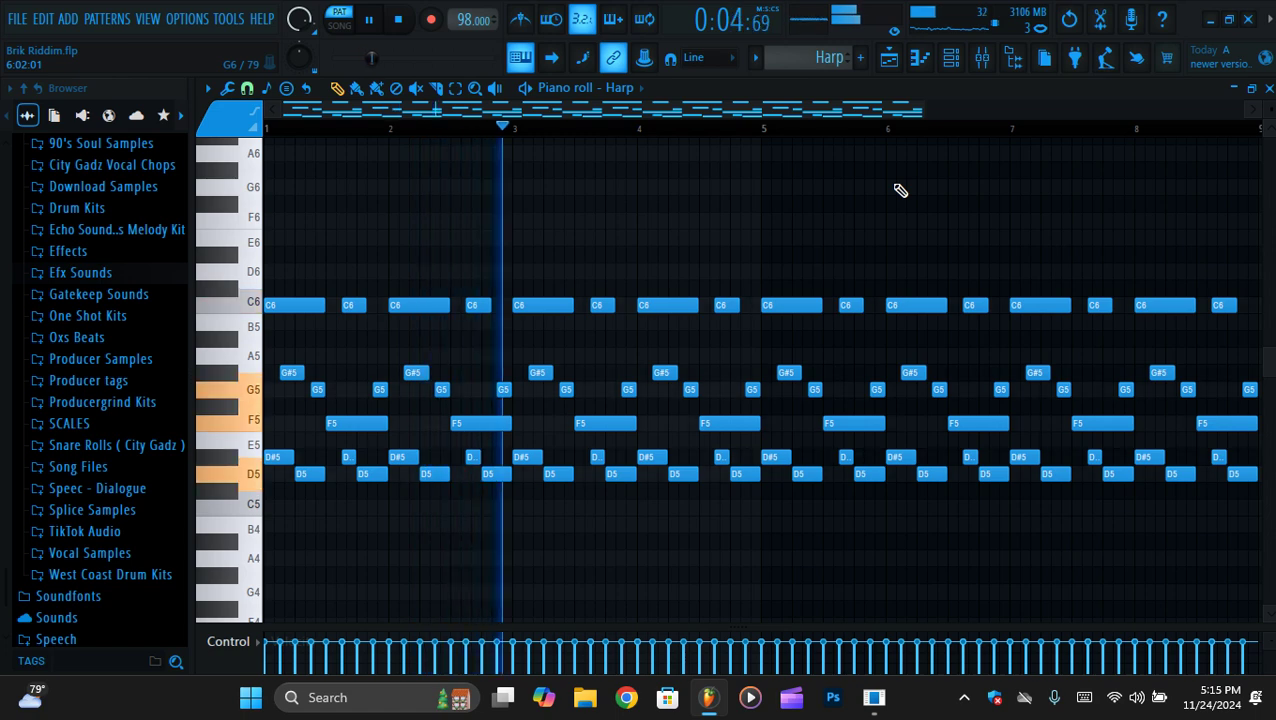
{"action": "left_click", "coordinate": [889, 60]}
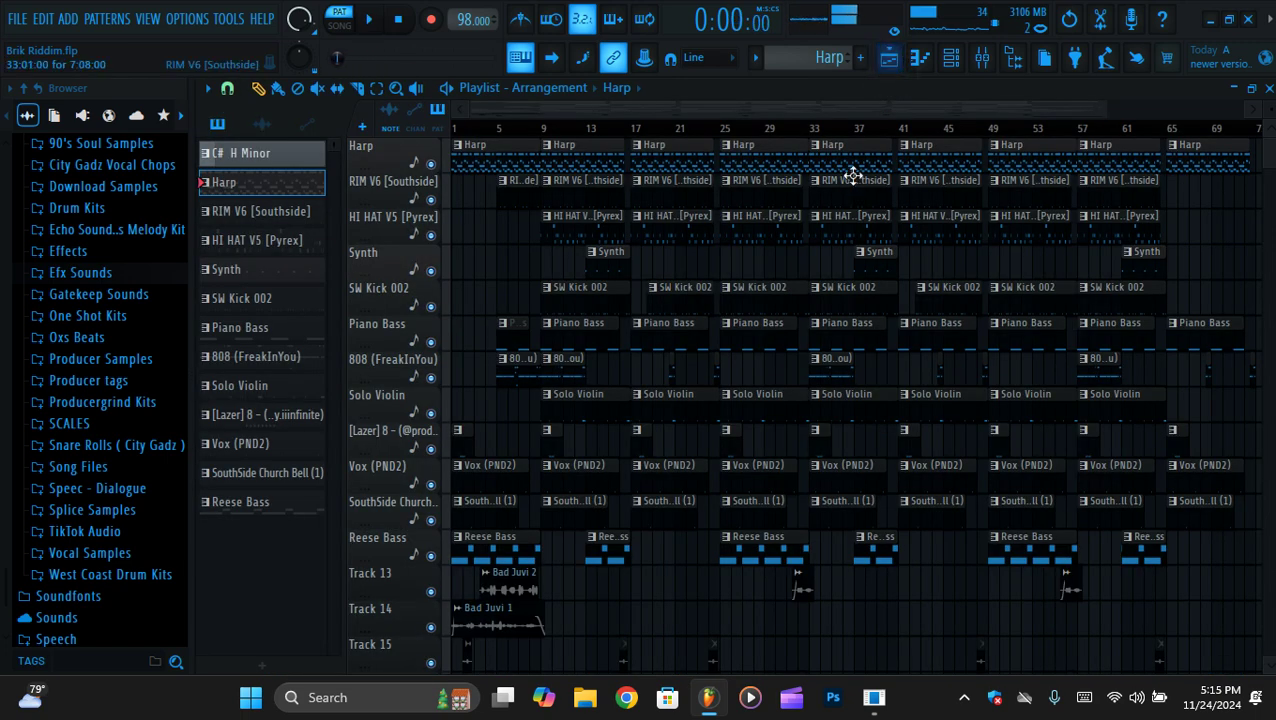
Display the RIM V6 [Southside] pattern and channel in the piano roll and play the pattern
{"action": "left_click", "coordinate": [920, 62]}
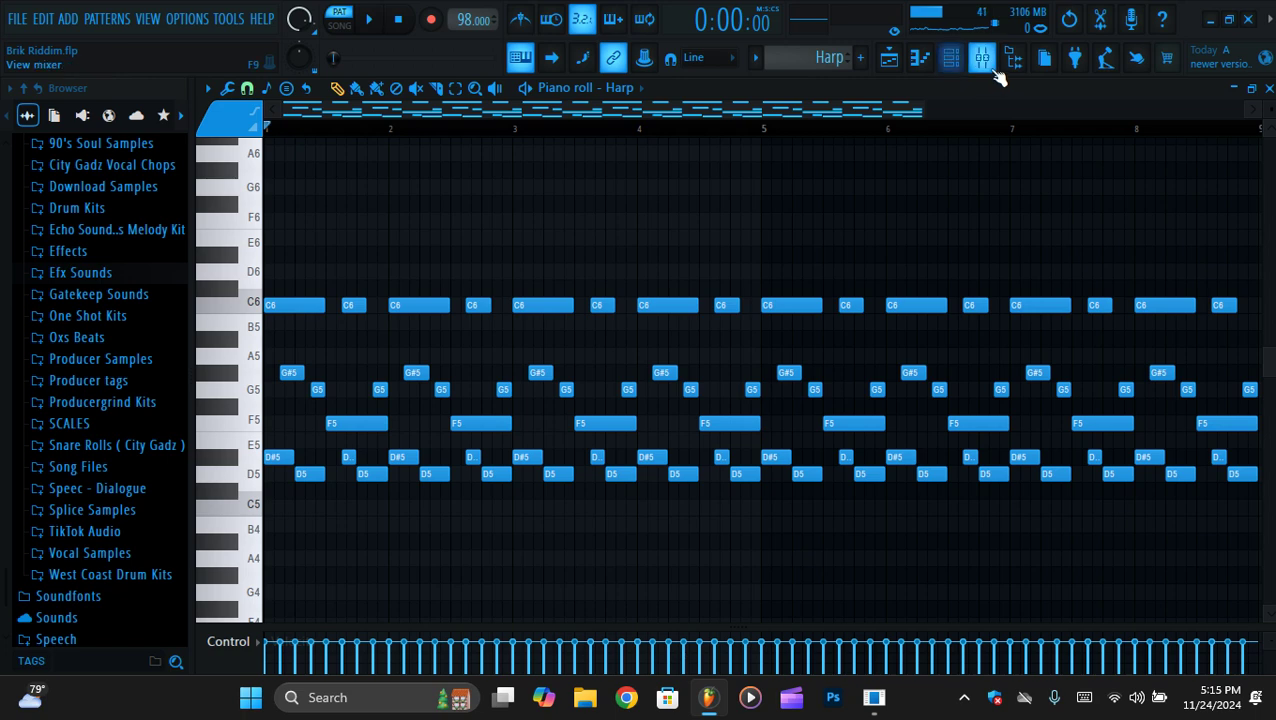
{"action": "left_click", "coordinate": [919, 58]}
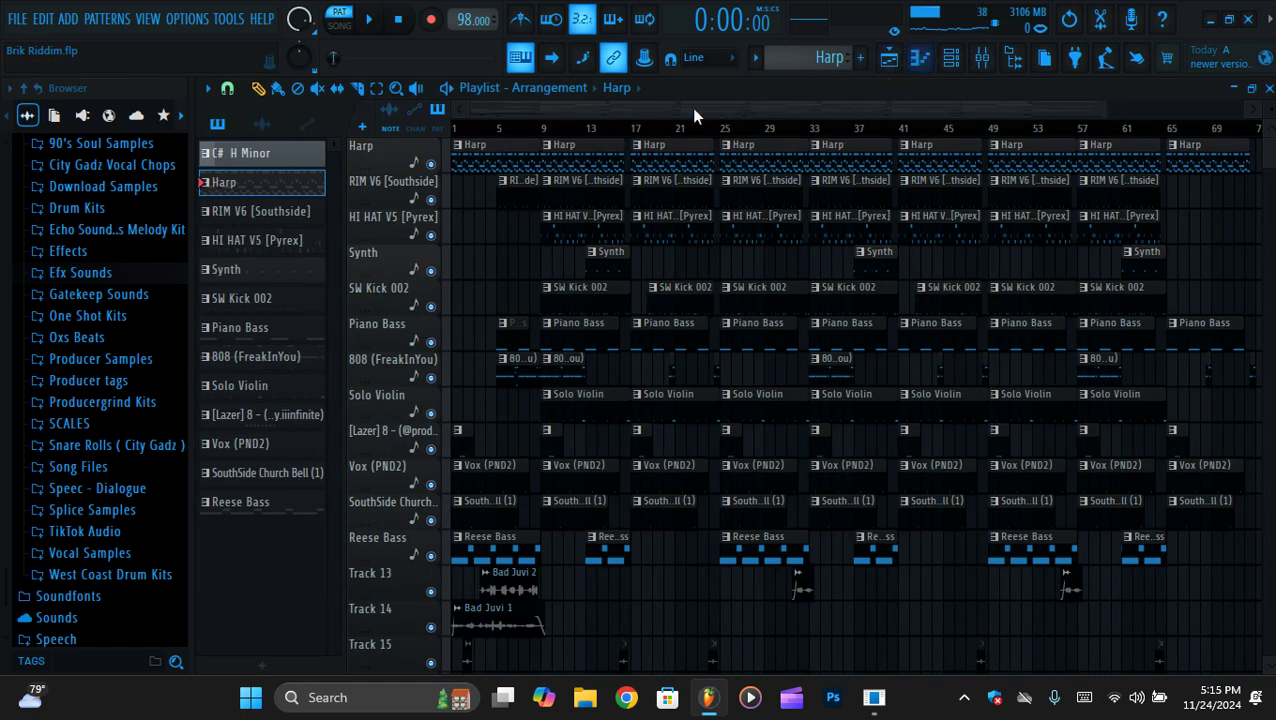
{"action": "left_click", "coordinate": [919, 62]}
{"action": "left_click", "coordinate": [638, 88]}
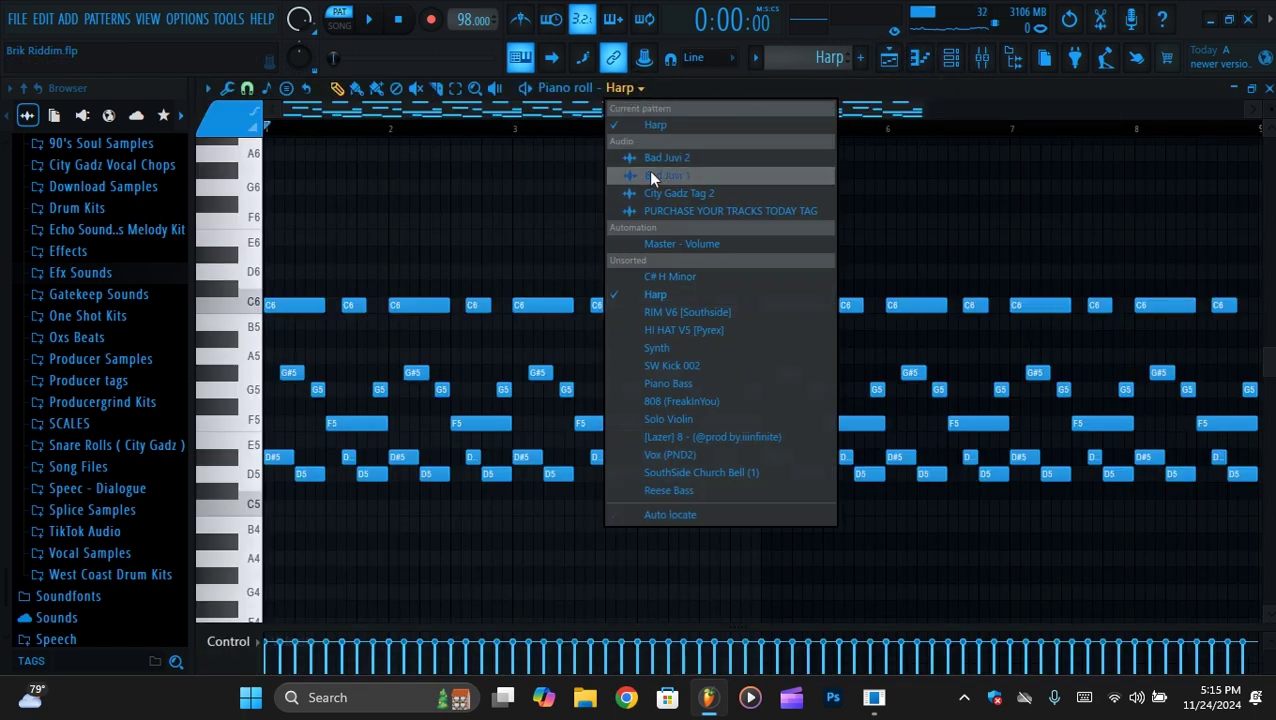
{"action": "left_click", "coordinate": [686, 312]}
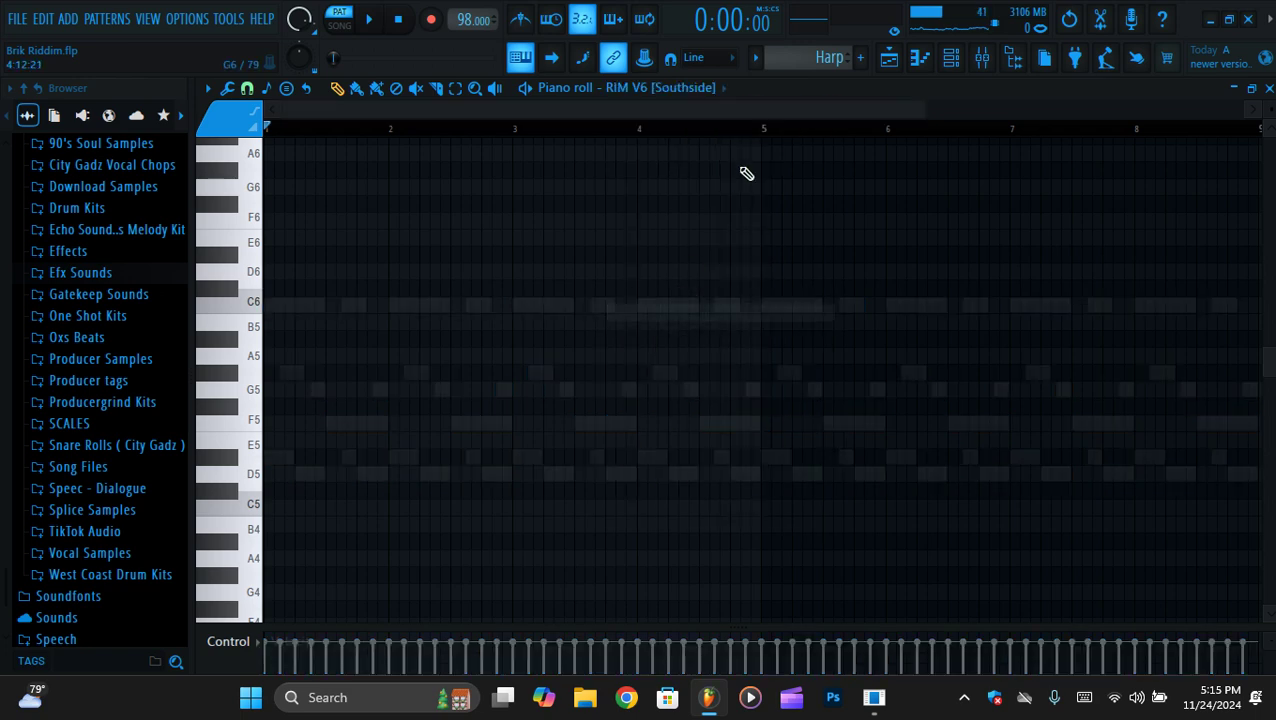
{"action": "left_click", "coordinate": [755, 60]}
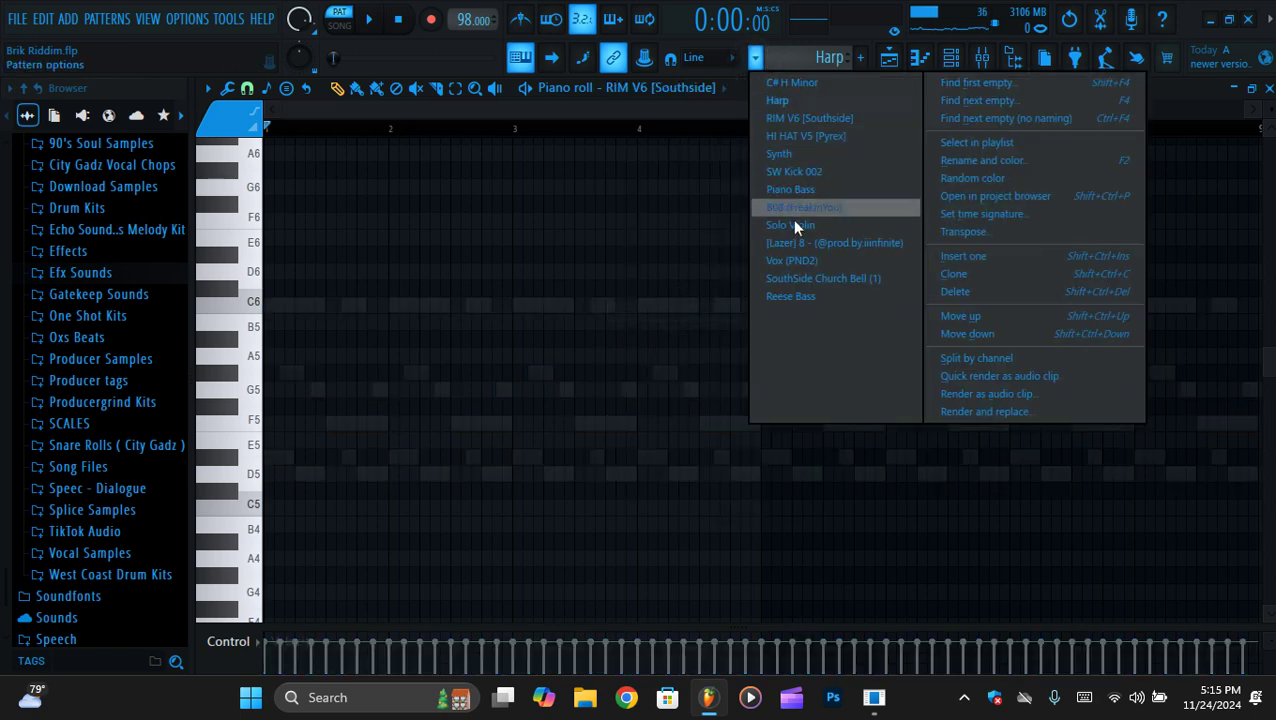
{"action": "left_click", "coordinate": [799, 119]}
{"action": "key", "text": "space"}
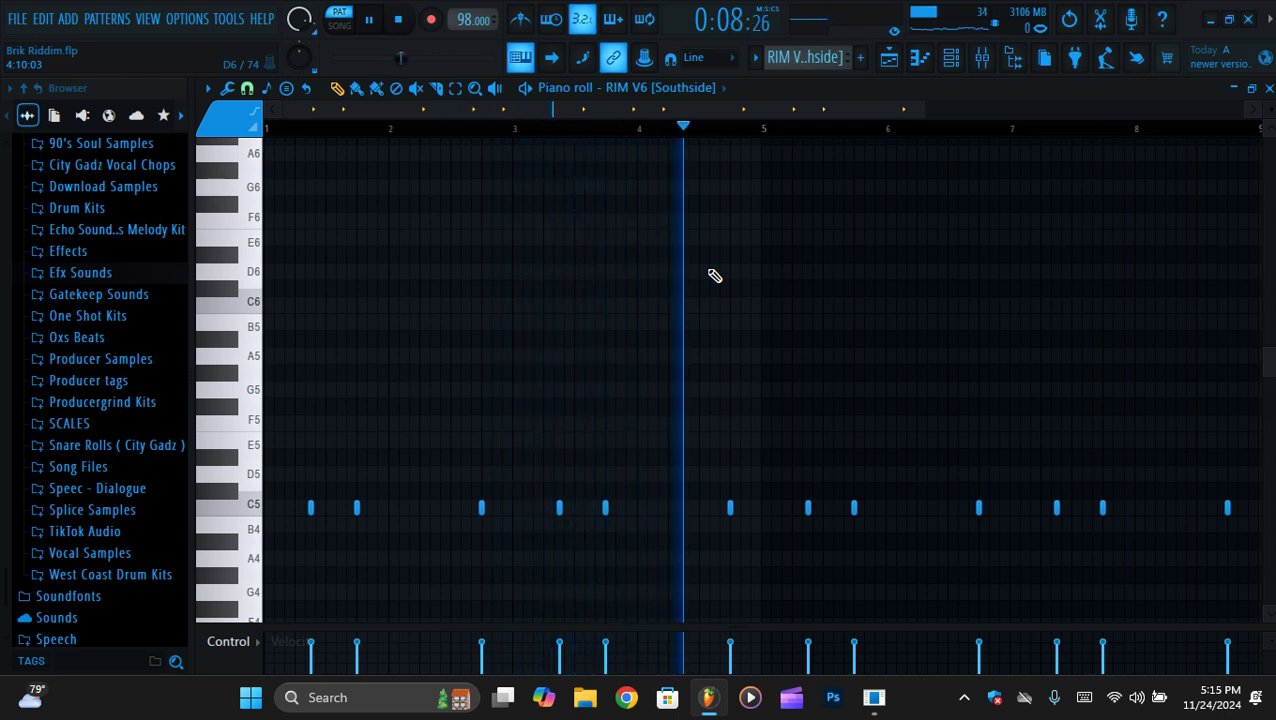
{"action": "key", "text": "space"}
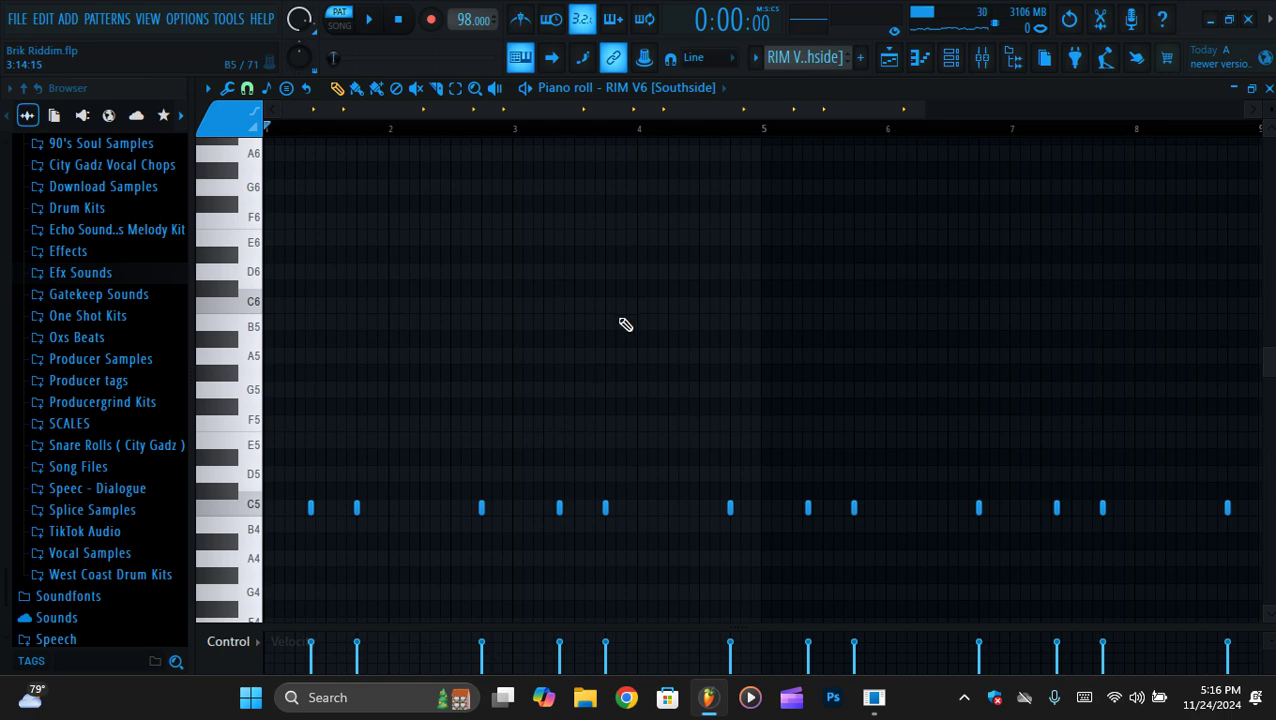
Display the HI HAT V5 [Pyrex] pattern and channel in the piano roll and play the pattern
{"action": "left_click", "coordinate": [890, 60]}
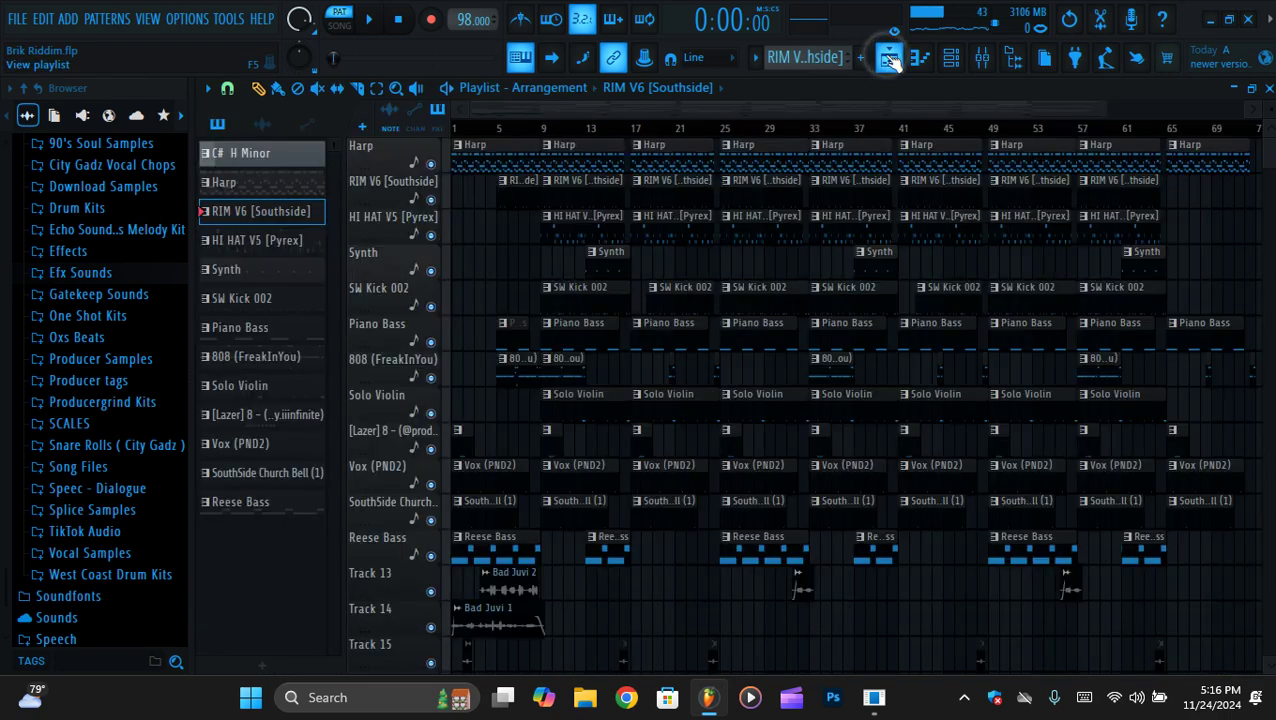
{"action": "left_click", "coordinate": [918, 57]}
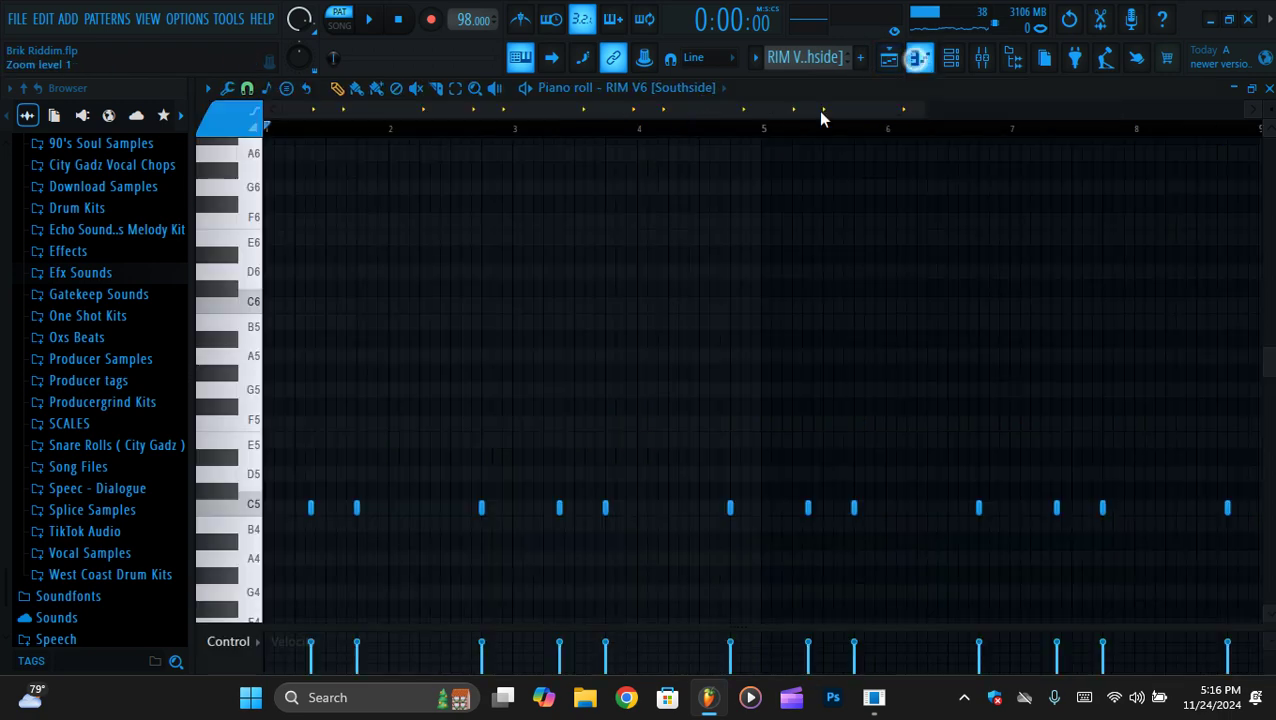
{"action": "left_click", "coordinate": [669, 88]}
{"action": "left_click", "coordinate": [707, 333]}
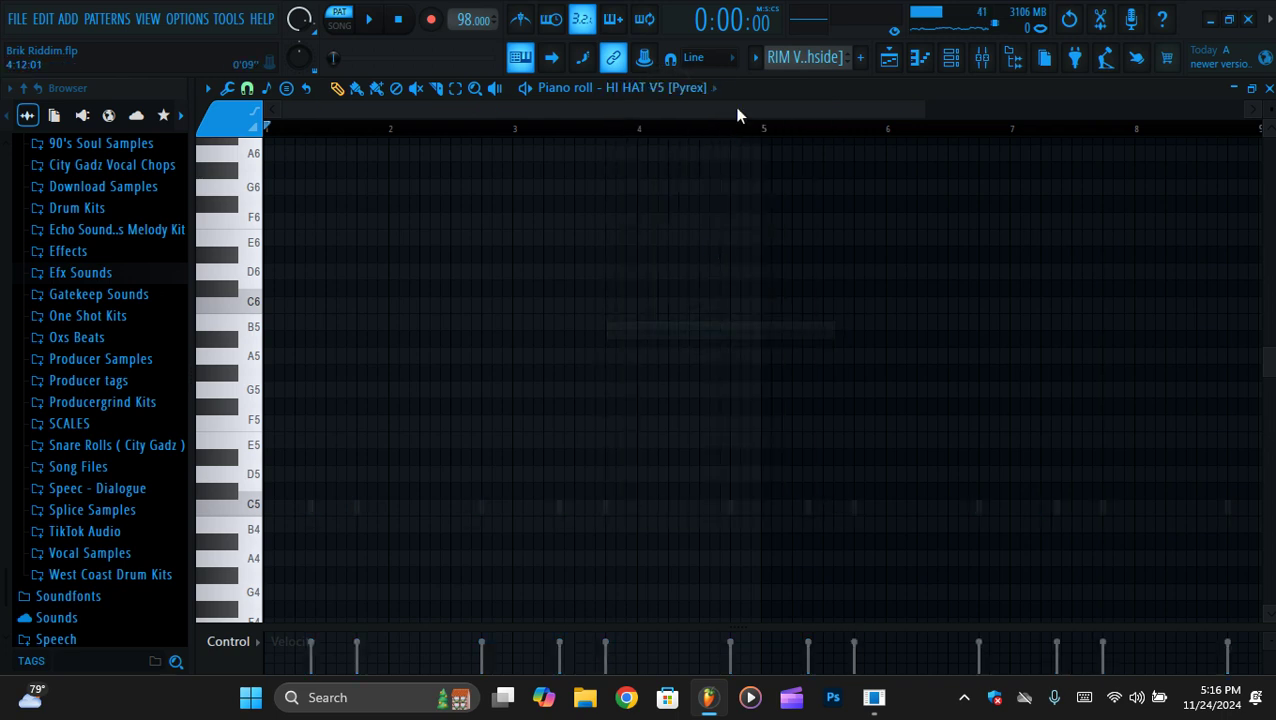
{"action": "left_click", "coordinate": [755, 58]}
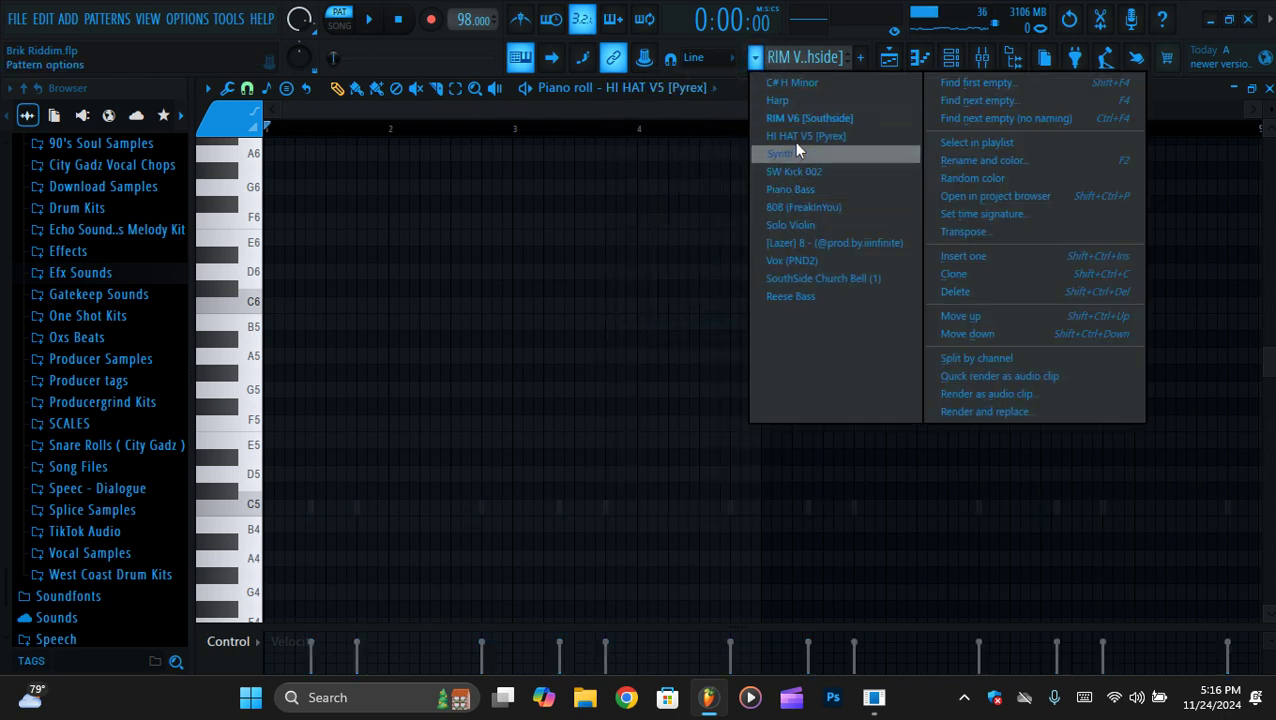
{"action": "left_click", "coordinate": [800, 136]}
{"action": "scroll", "coordinate": [777, 288], "scroll_direction": "down", "scroll_amount": 2}
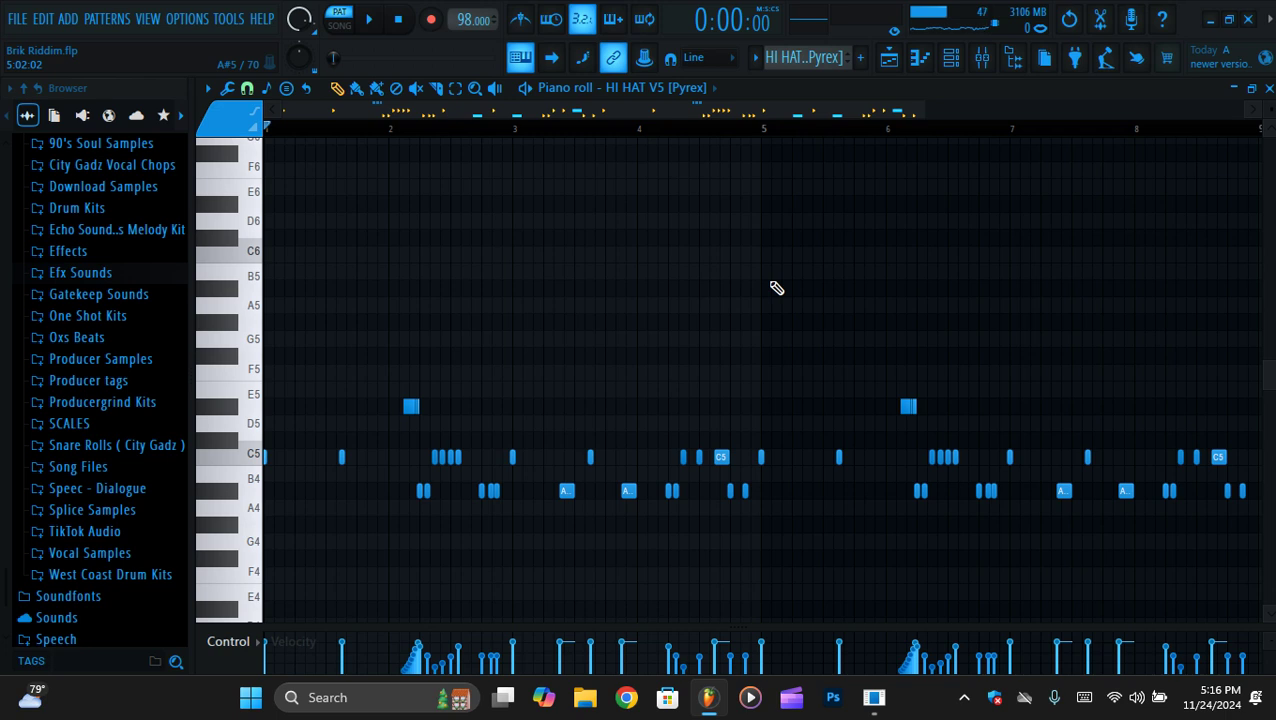
{"action": "key", "text": "space"}
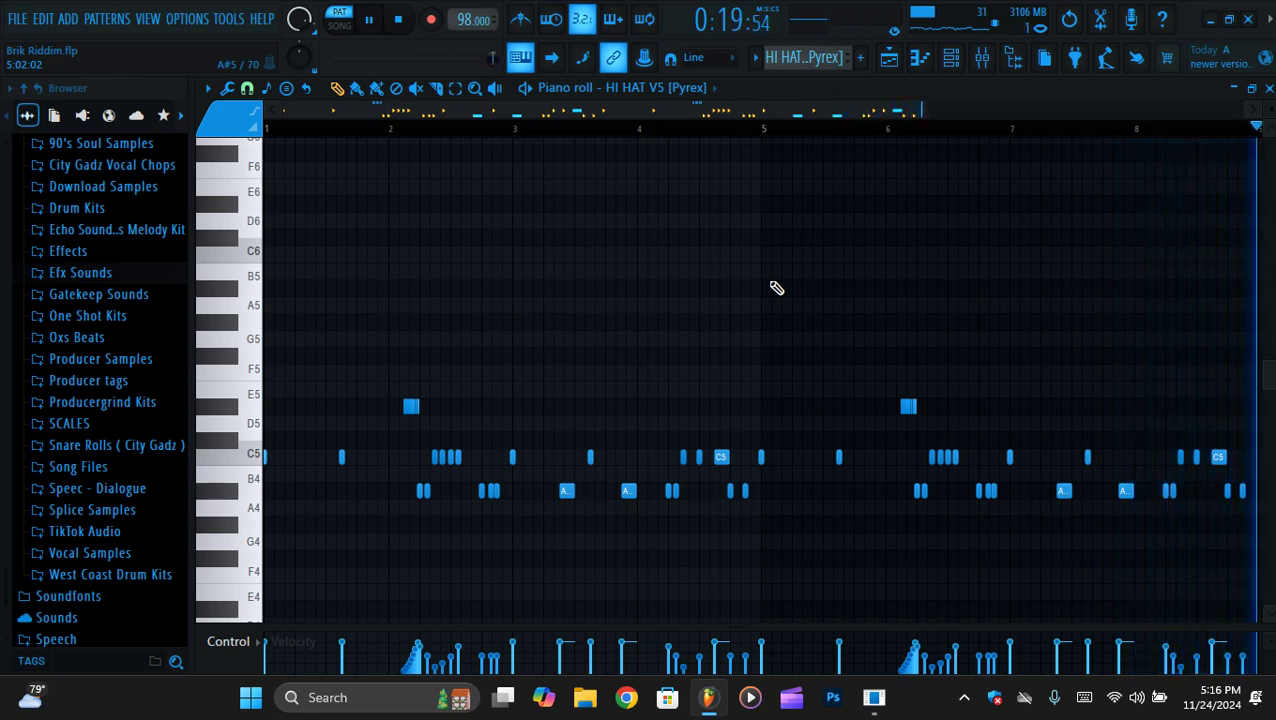
Stop the hi-hat playback and display the Synth pattern and channel in the piano roll
{"action": "key", "text": "space"}
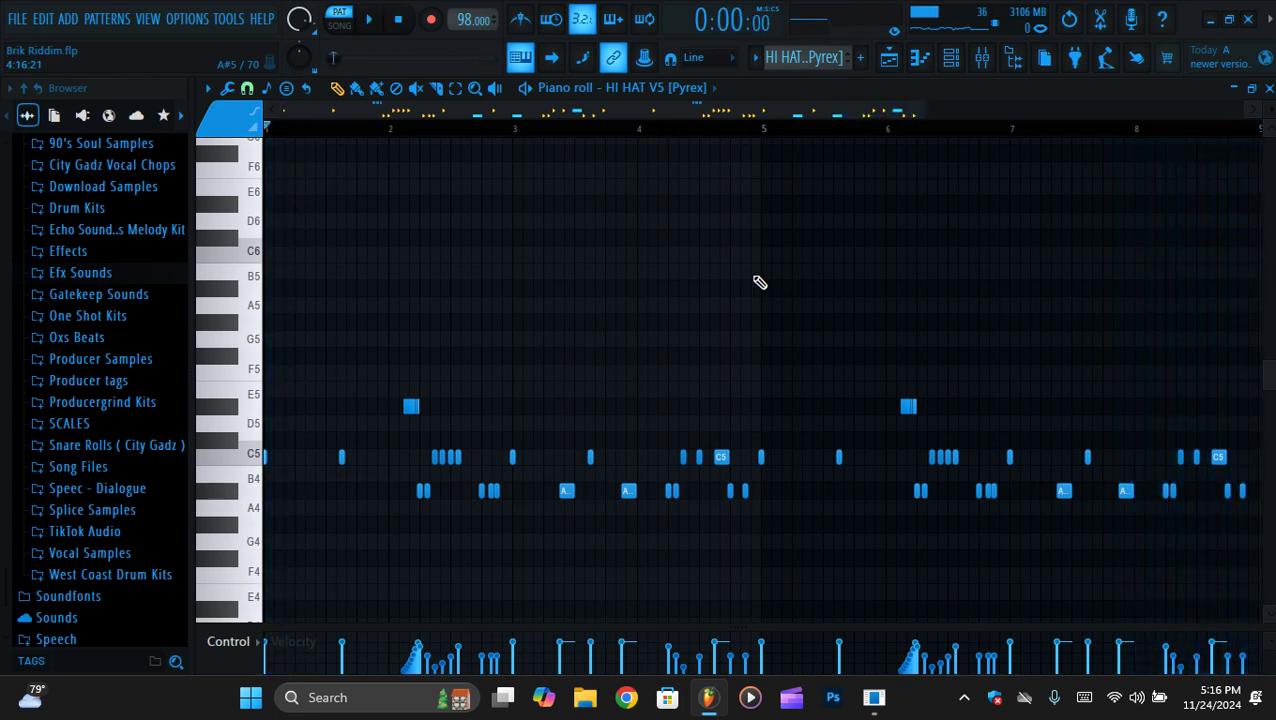
{"action": "left_click", "coordinate": [687, 87]}
{"action": "left_click", "coordinate": [685, 80]}
{"action": "left_click", "coordinate": [685, 80]}
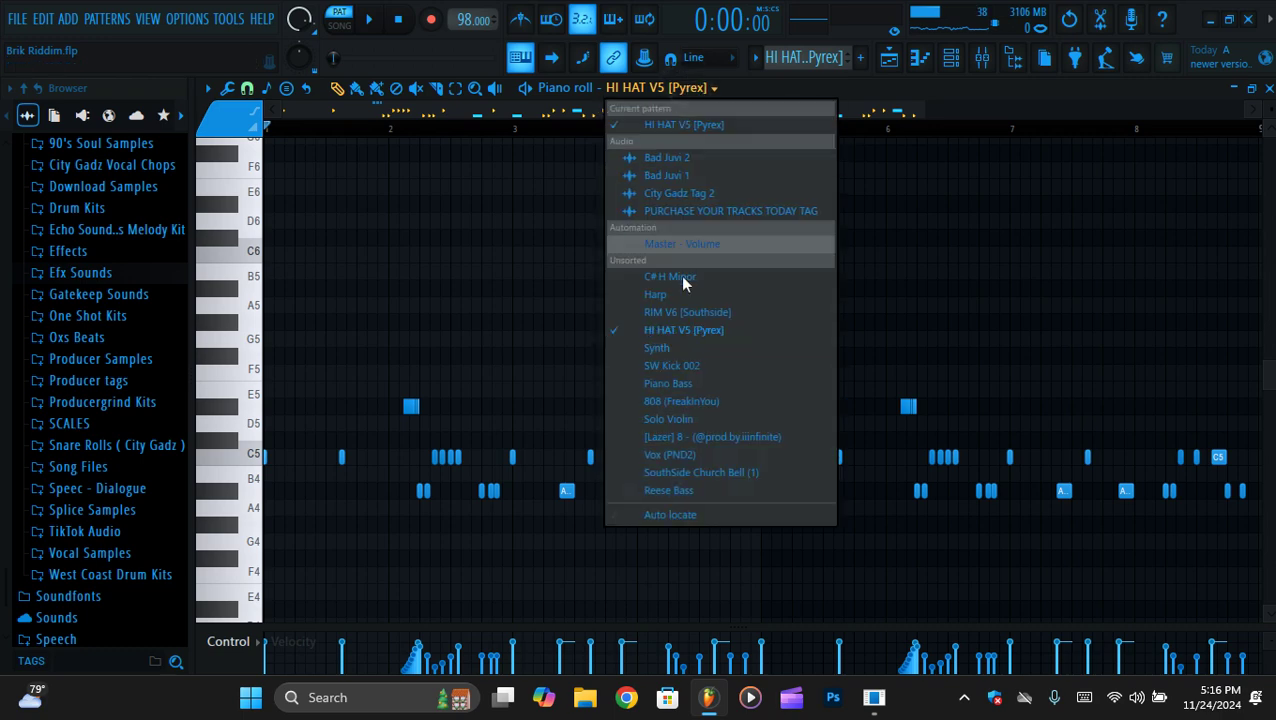
{"action": "left_click", "coordinate": [679, 347]}
{"action": "left_click", "coordinate": [755, 57]}
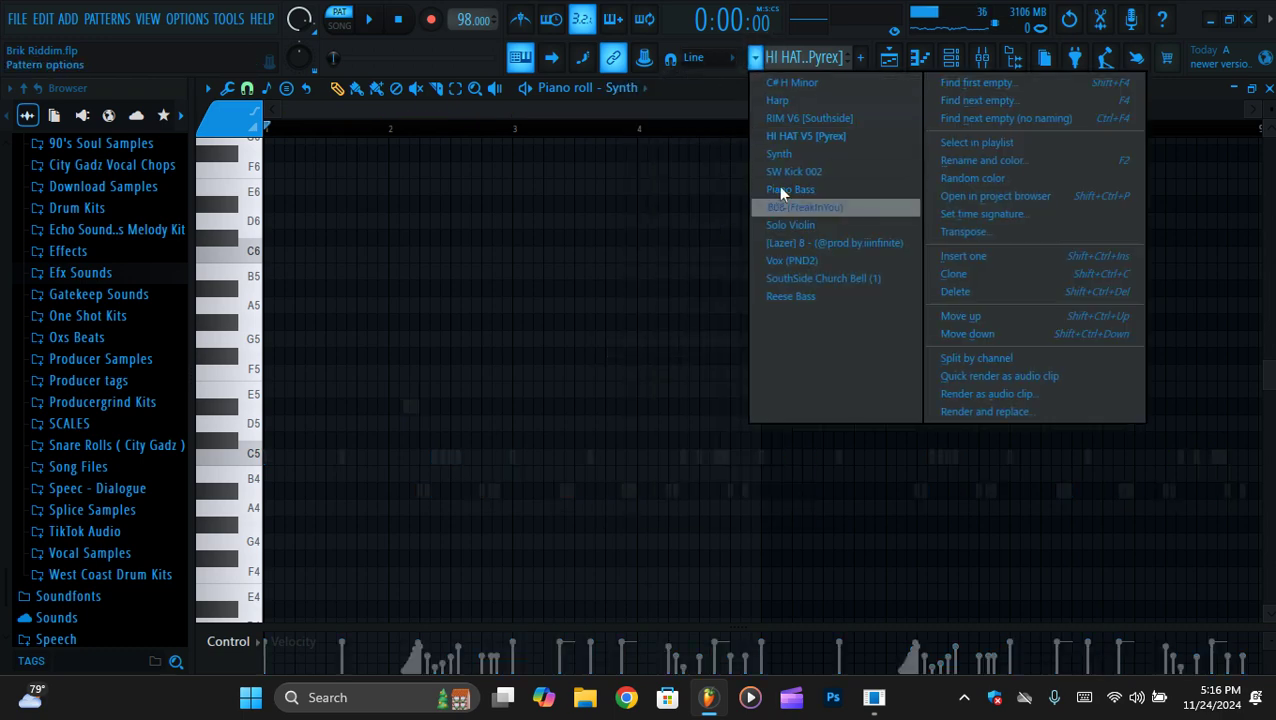
{"action": "left_click", "coordinate": [782, 156]}
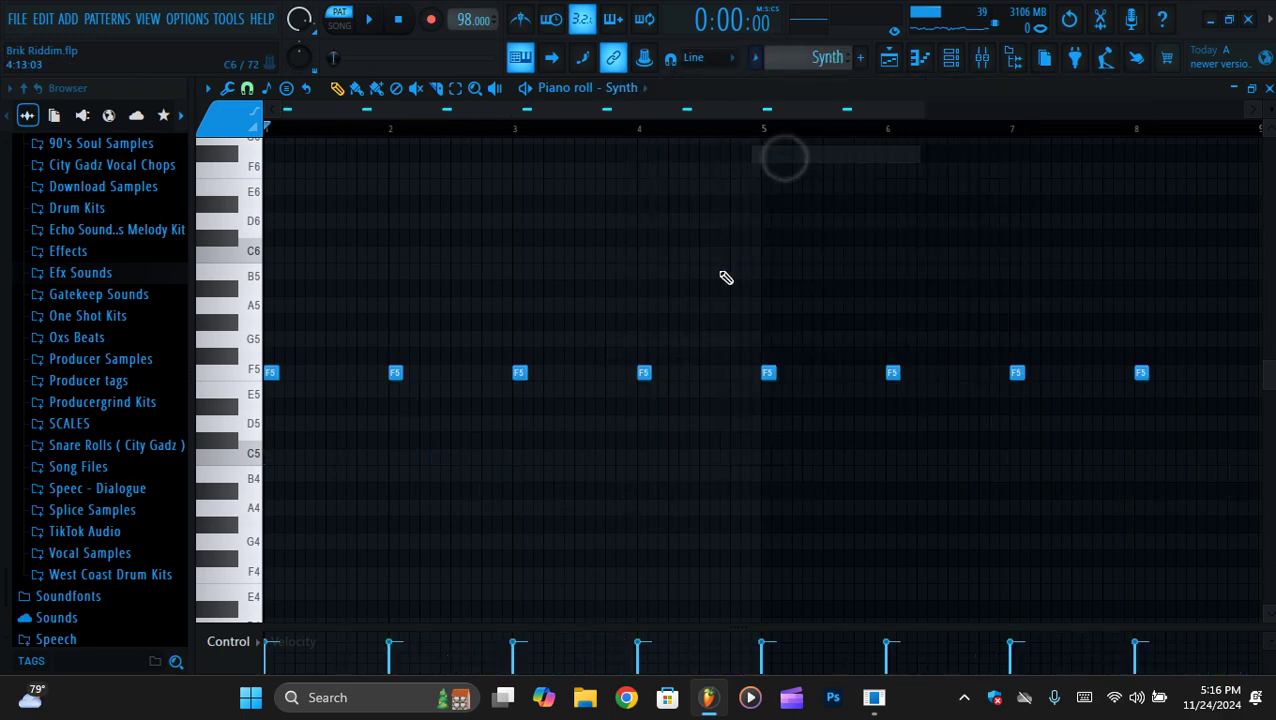
Open the Synth channel's Massive X instrument from the channel rack to examine its preset
{"action": "left_click", "coordinate": [951, 57]}
{"action": "left_click", "coordinate": [415, 248]}
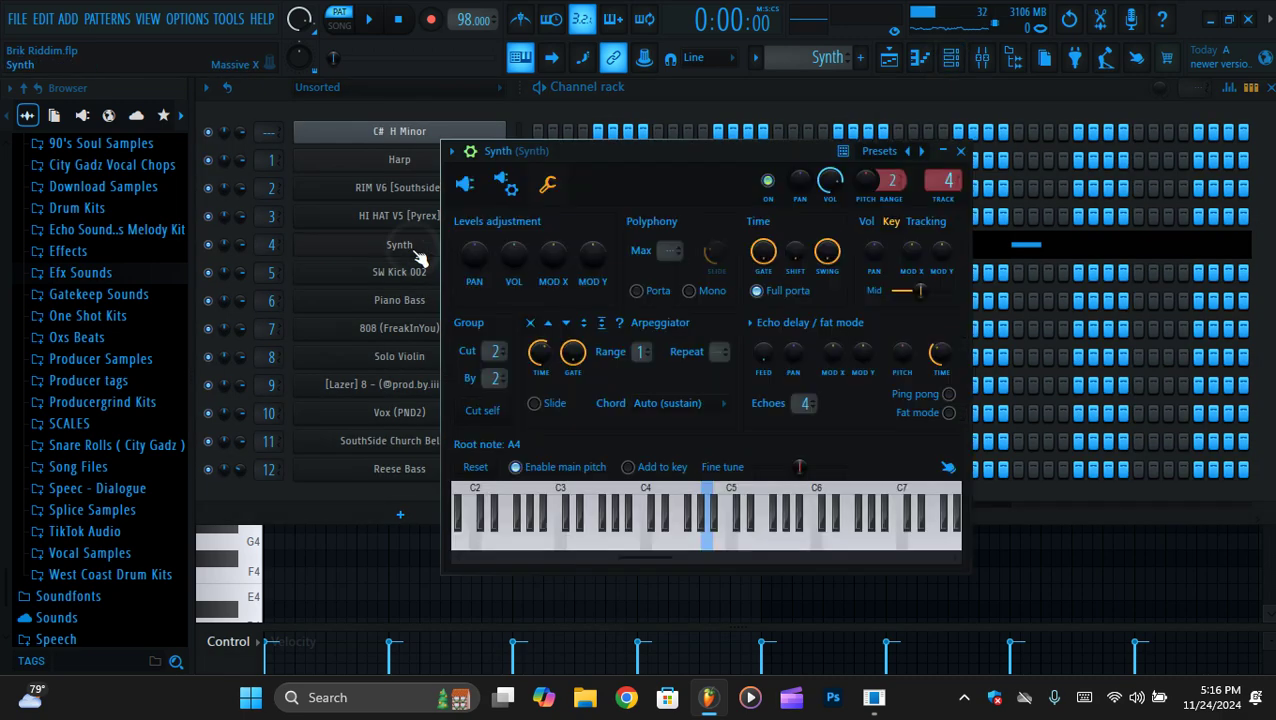
{"action": "left_click", "coordinate": [479, 156]}
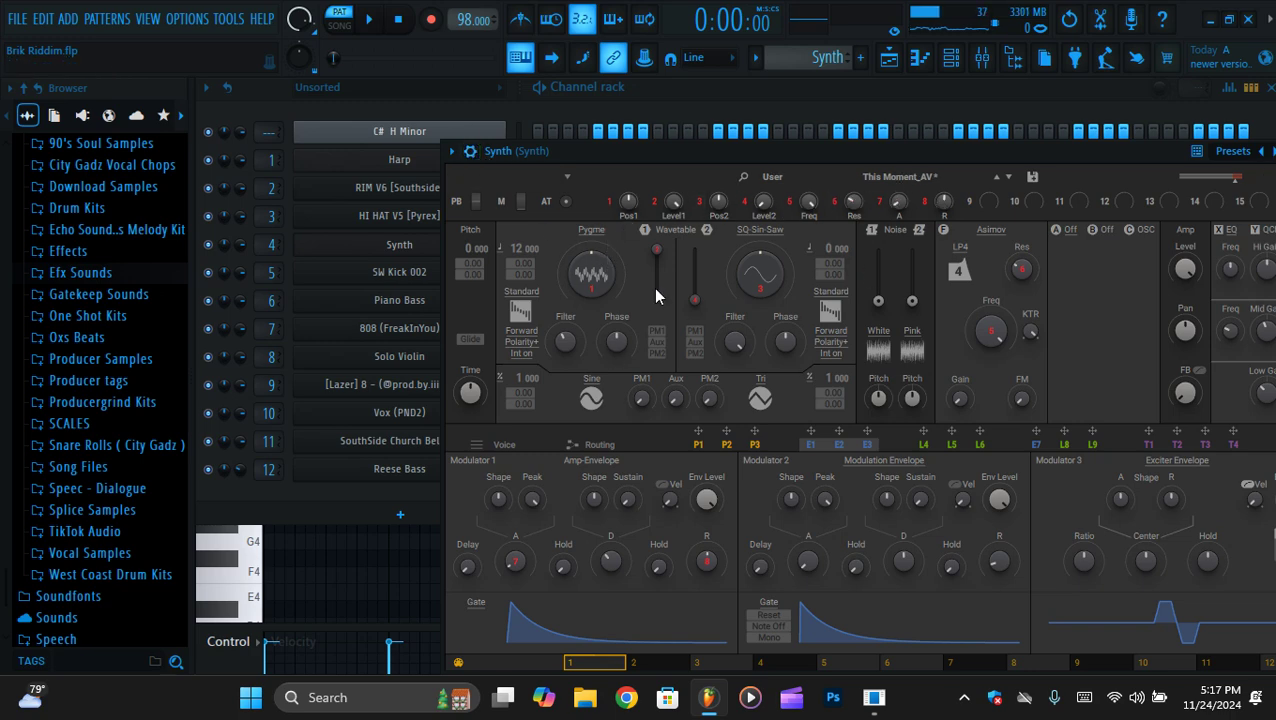
Return to the Synth notes in the piano roll, play the pattern and stop it
{"action": "left_click", "coordinate": [919, 57]}
{"action": "key", "text": "space"}
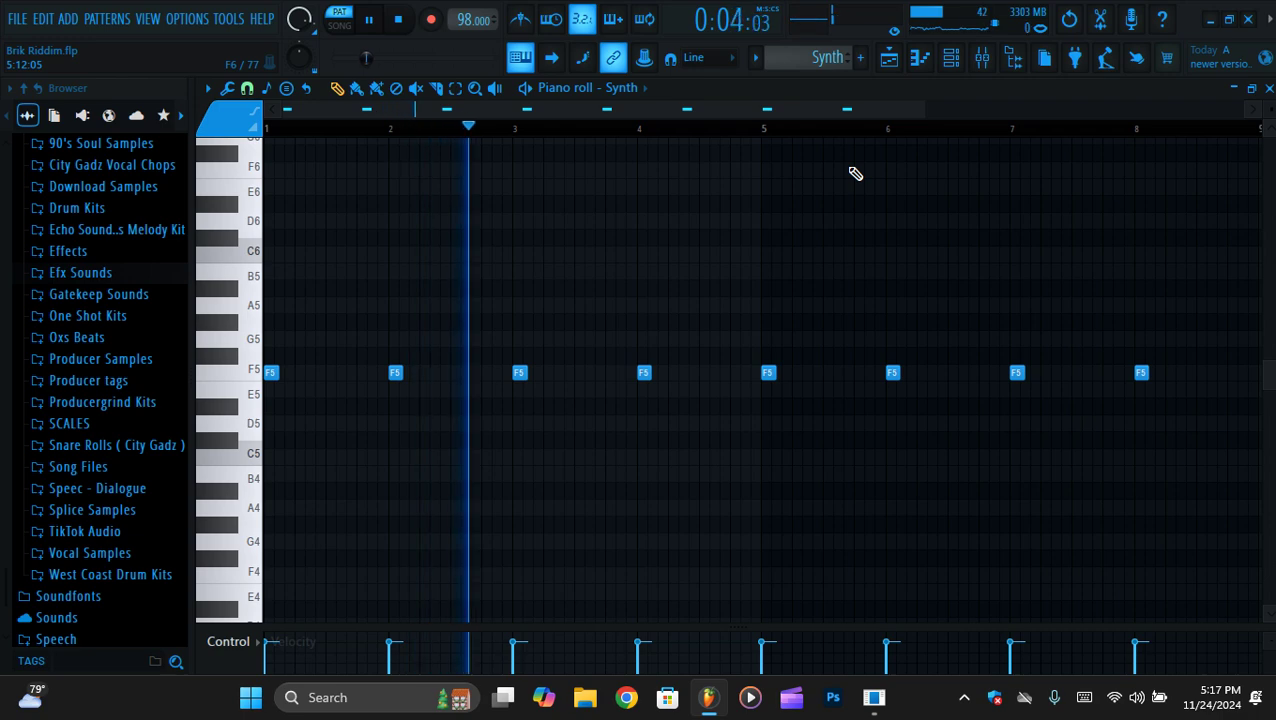
{"action": "key", "text": "space"}
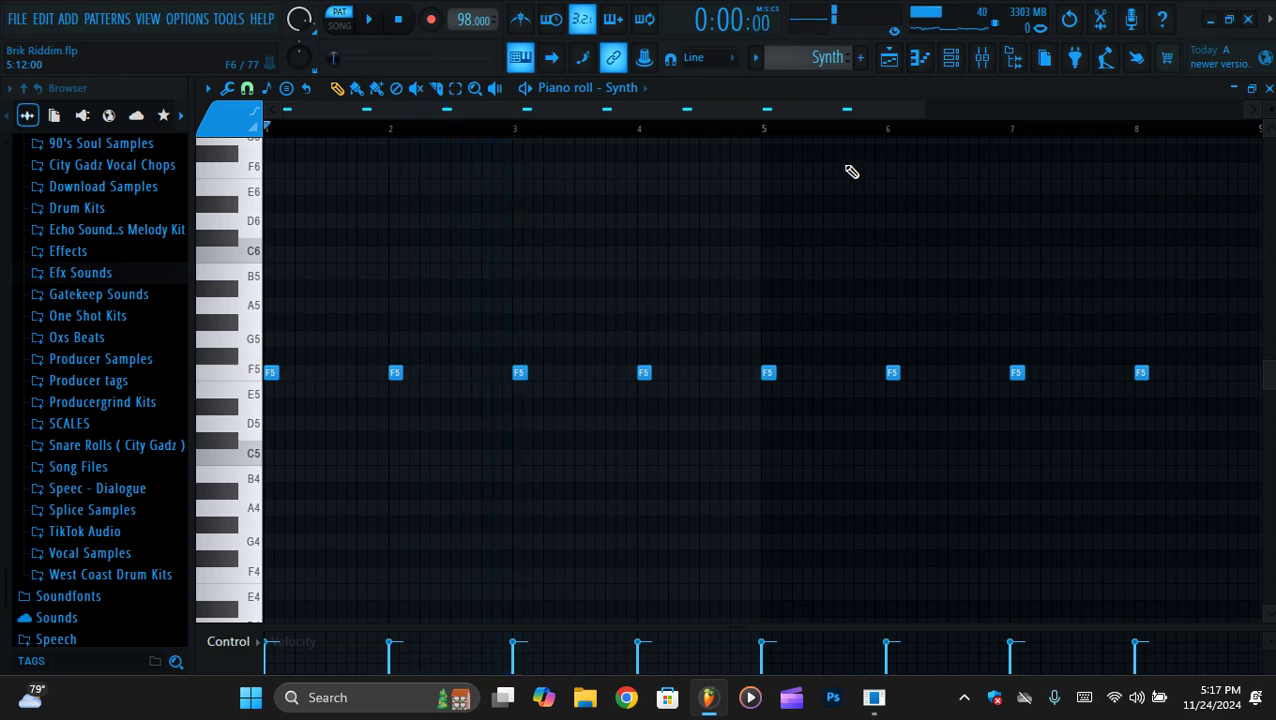
Play only the Harp and Synth playlist tracks together from bar 13 in song mode, and reactivate all tracks
{"action": "left_click", "coordinate": [887, 58]}
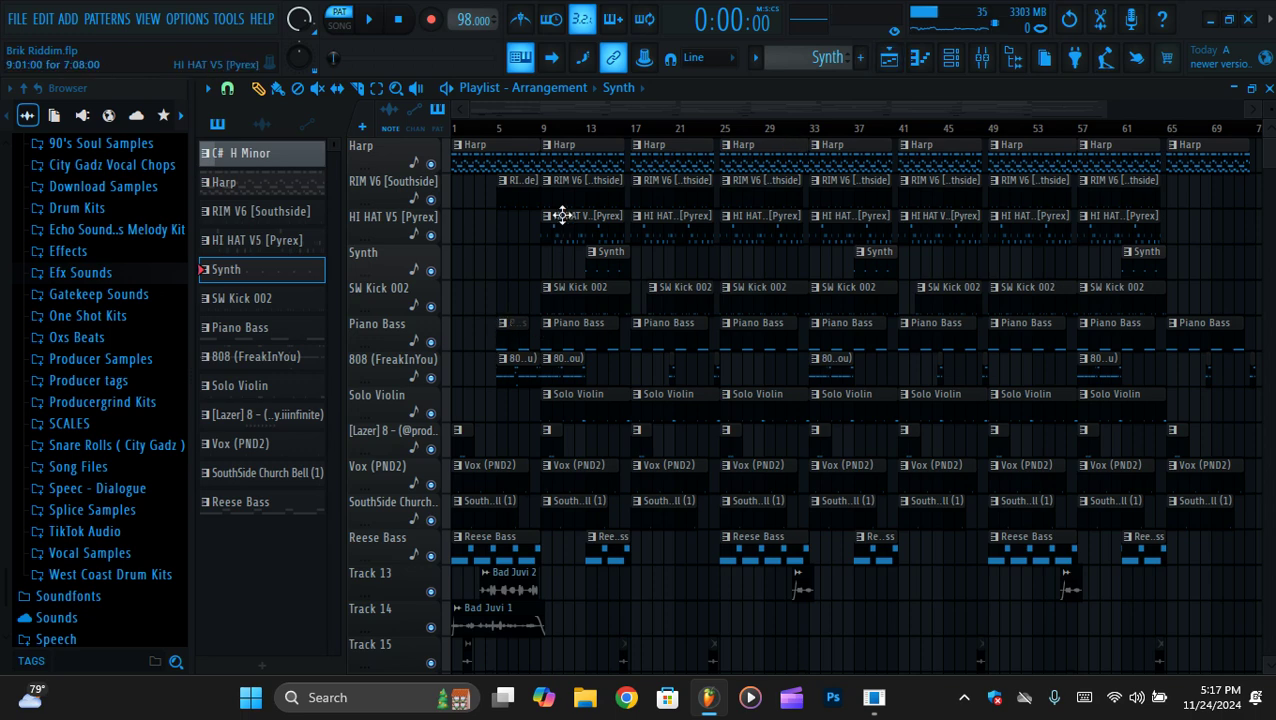
{"action": "left_click", "coordinate": [587, 128]}
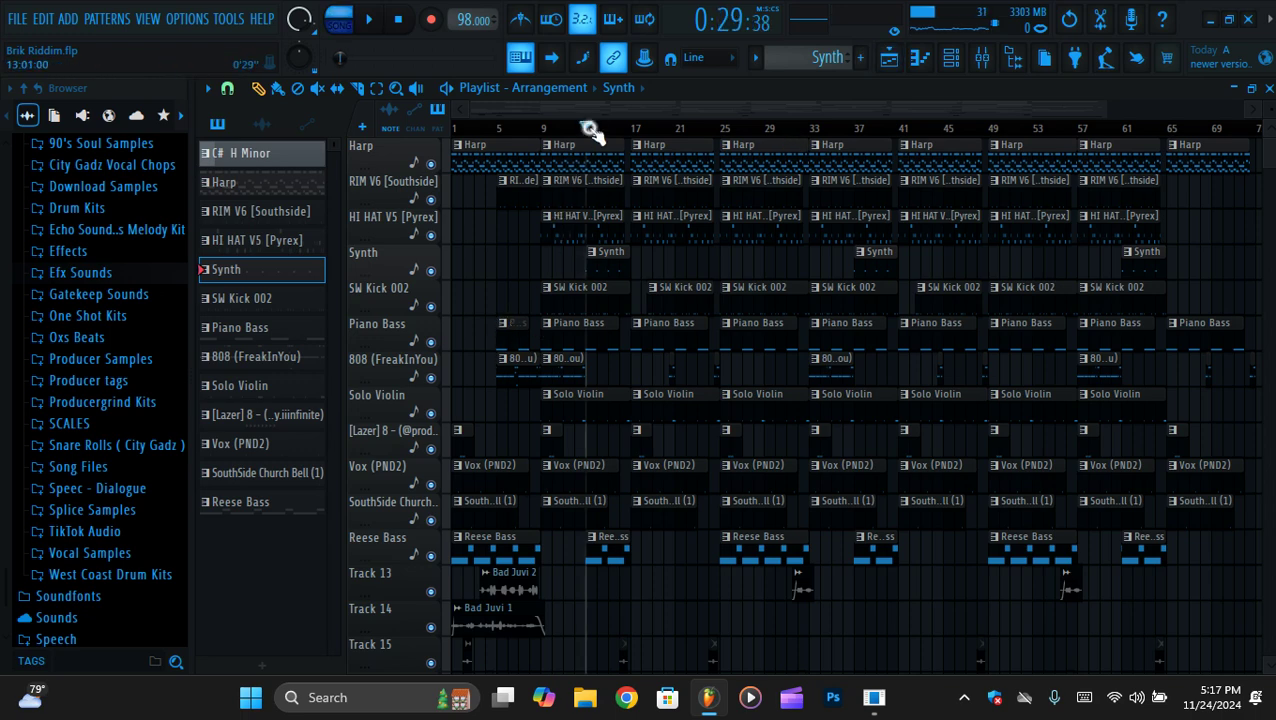
{"action": "right_click", "coordinate": [431, 164]}
{"action": "left_click", "coordinate": [432, 270]}
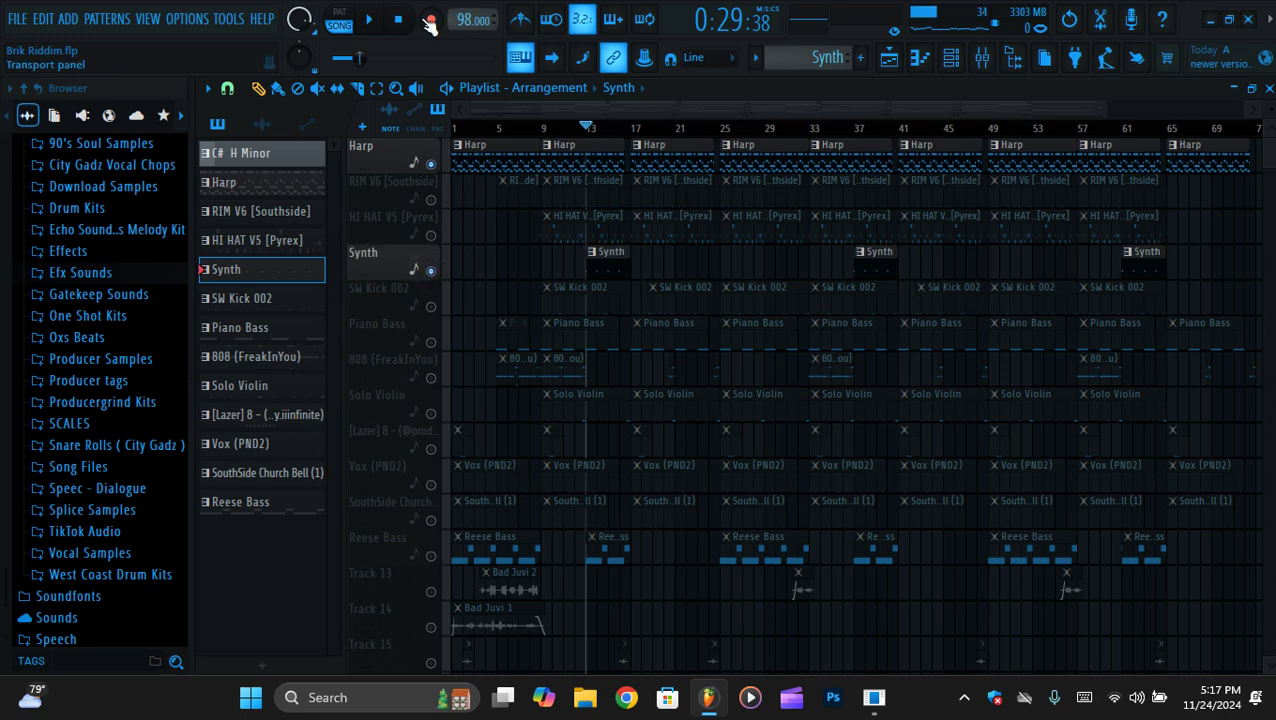
{"action": "key", "text": "space"}
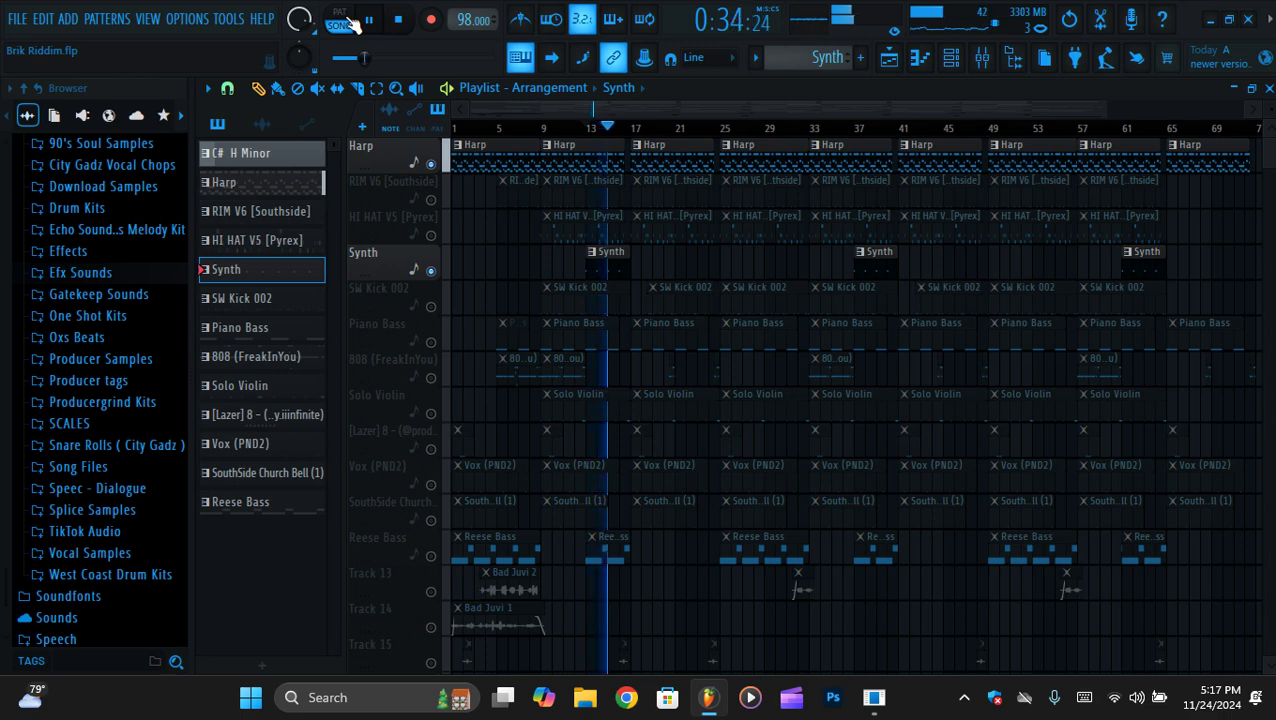
{"action": "key", "text": "space"}
{"action": "right_click", "coordinate": [432, 270]}
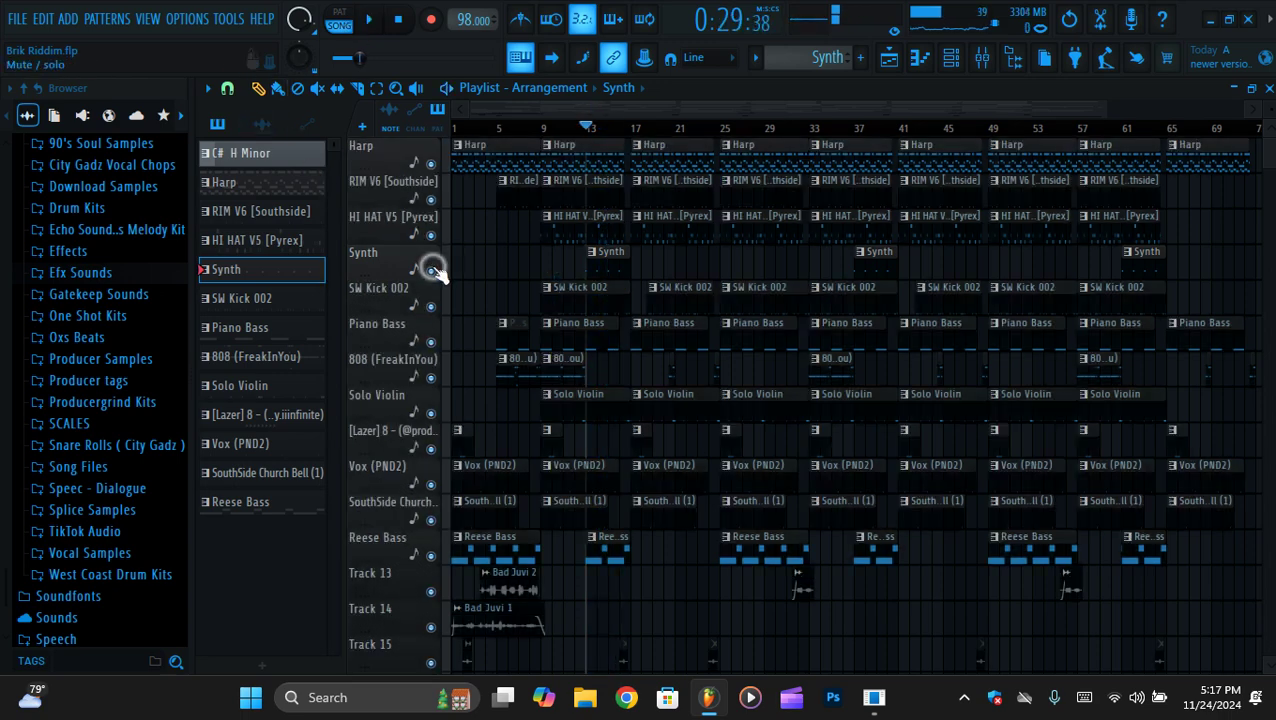
Display the SW Kick 002 pattern and channel in the piano roll and play it in pattern mode
{"action": "left_click", "coordinate": [918, 62]}
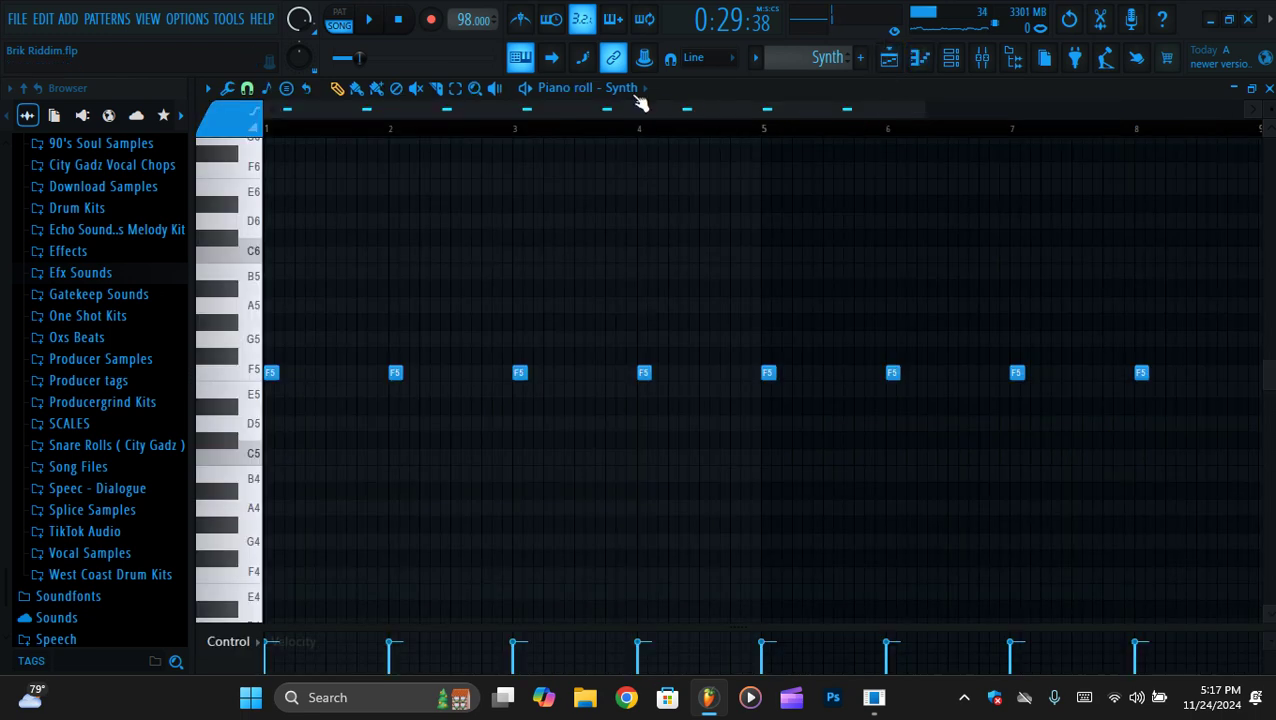
{"action": "left_click", "coordinate": [626, 87]}
{"action": "left_click", "coordinate": [680, 368]}
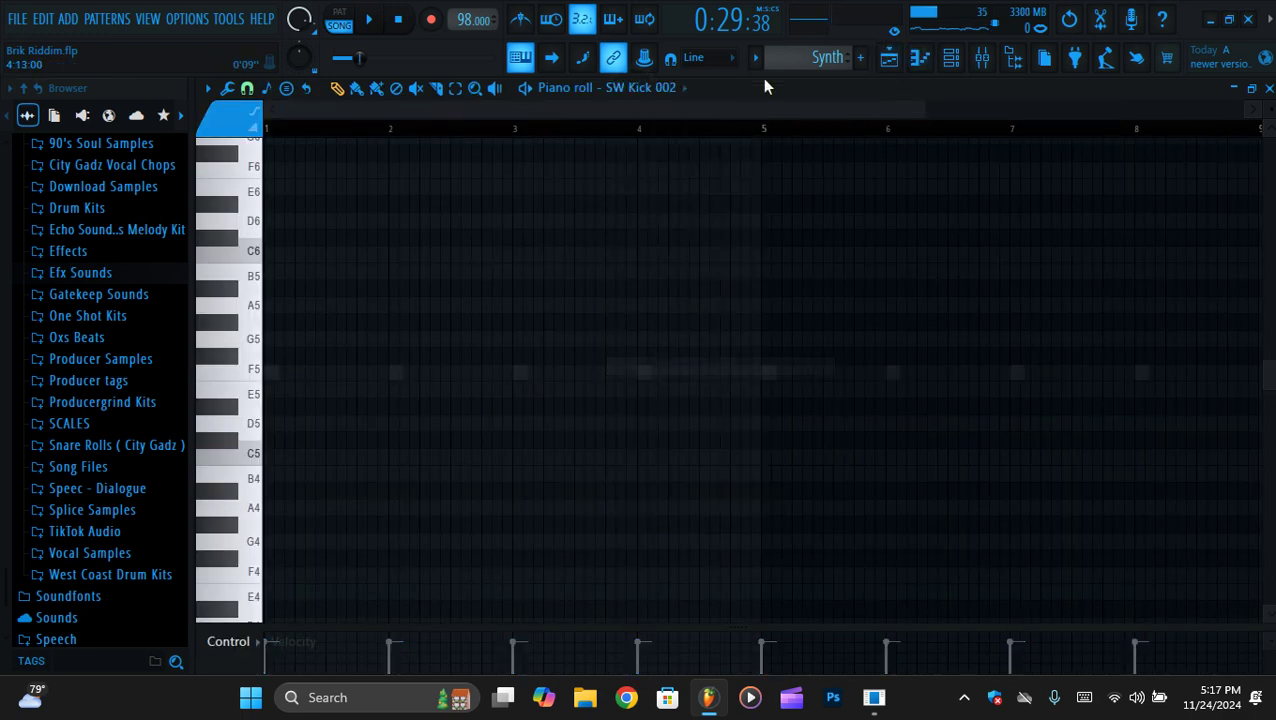
{"action": "left_click", "coordinate": [755, 57]}
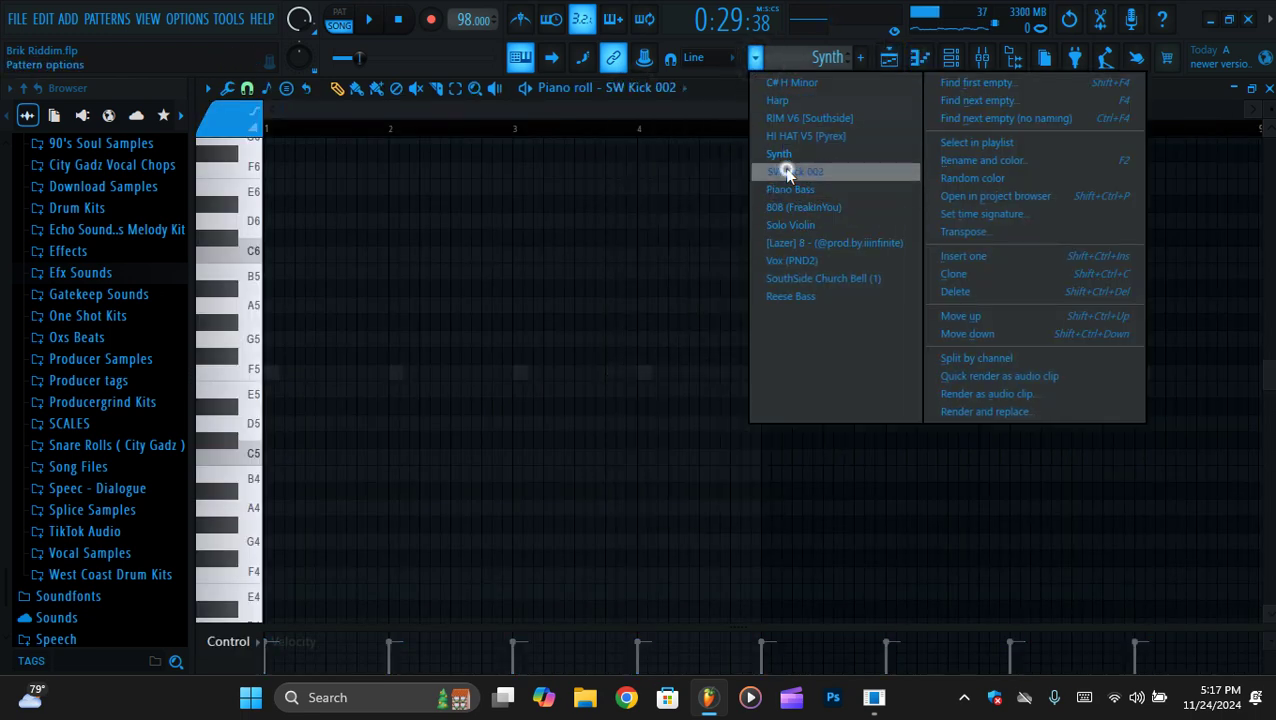
{"action": "left_click", "coordinate": [775, 171]}
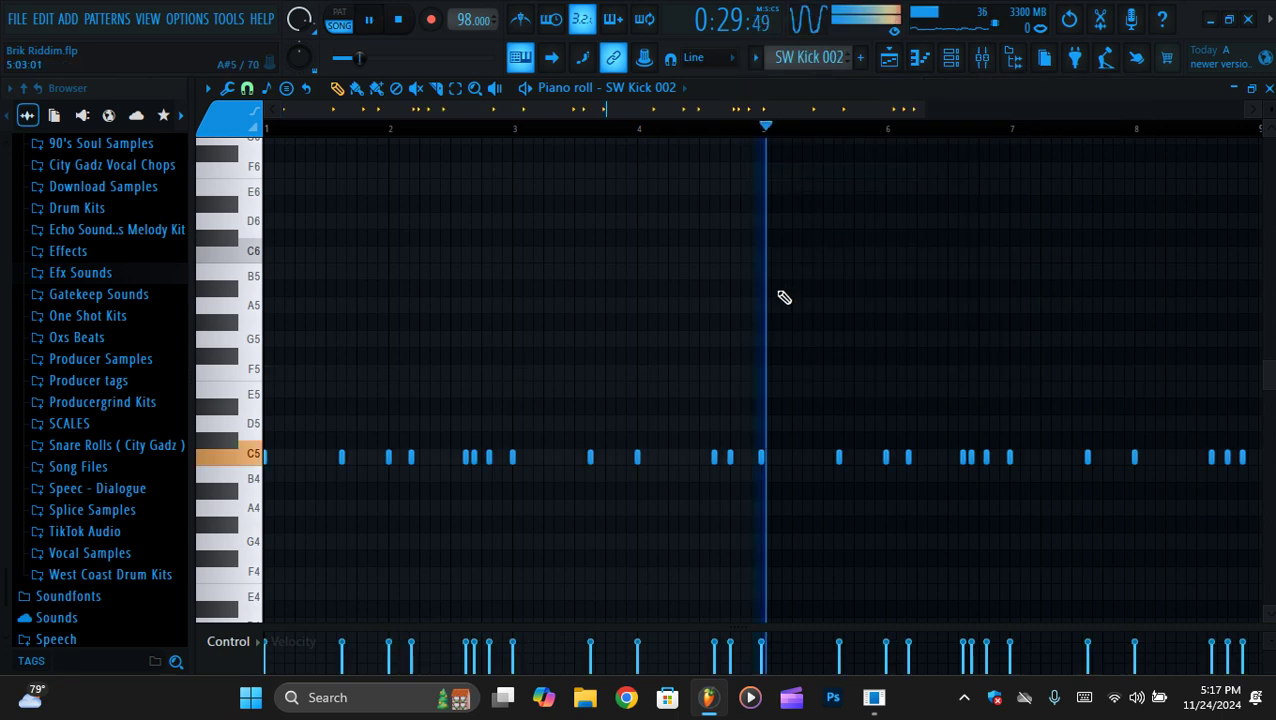
{"action": "left_click", "coordinate": [340, 18]}
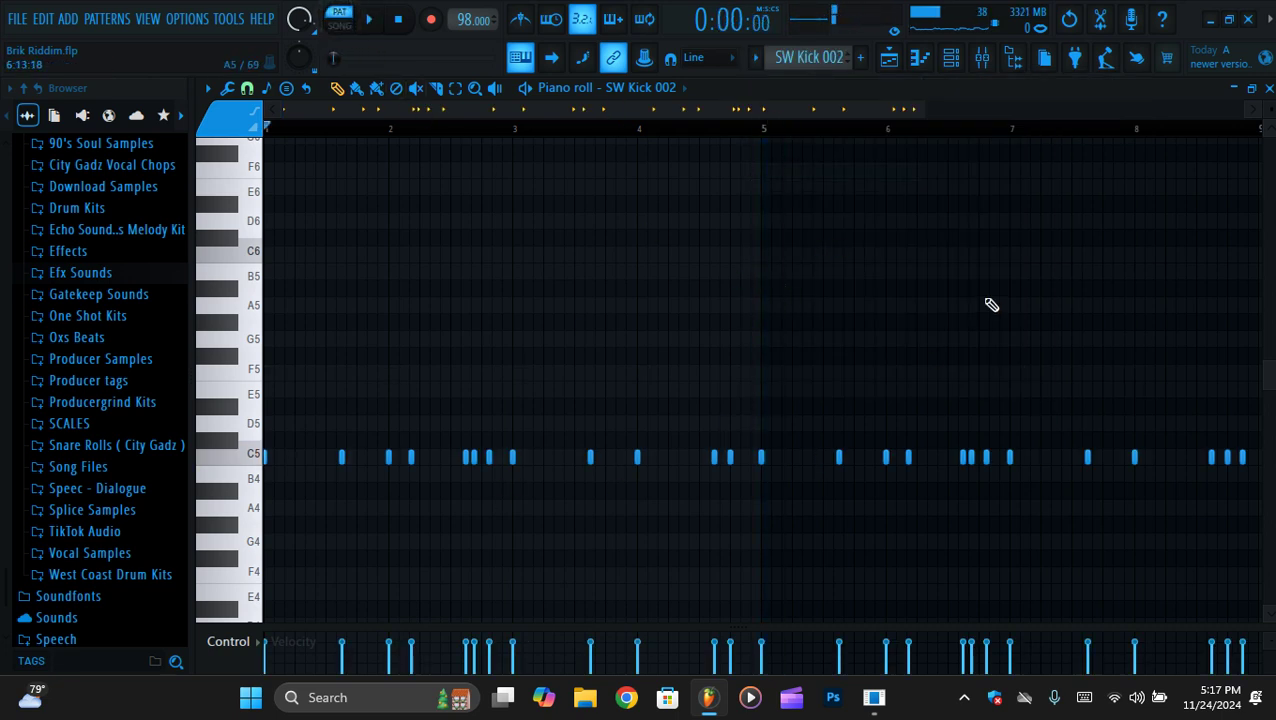
{"action": "key", "text": "space"}
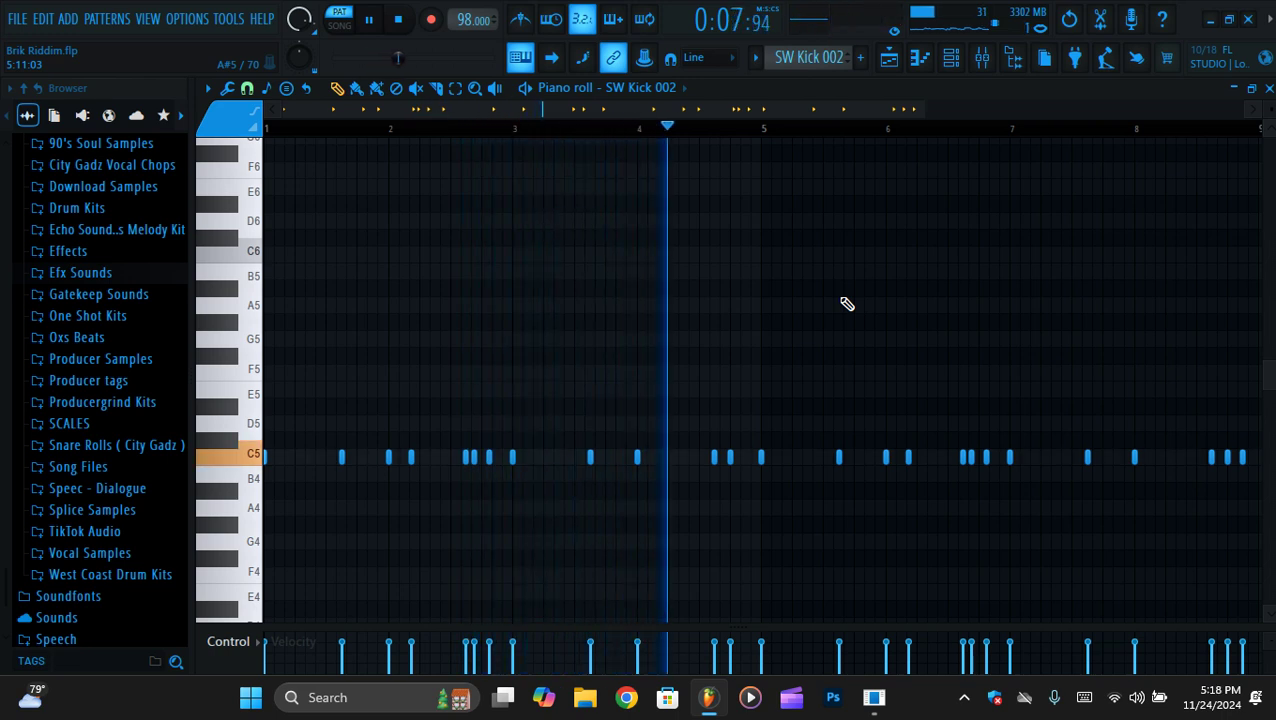
{"action": "key", "text": "space"}
Solo the SW Kick 002 playlist track, unmute the HI HAT V5 and RIM V6 tracks, and play the song from bar 9
{"action": "left_click", "coordinate": [888, 60]}
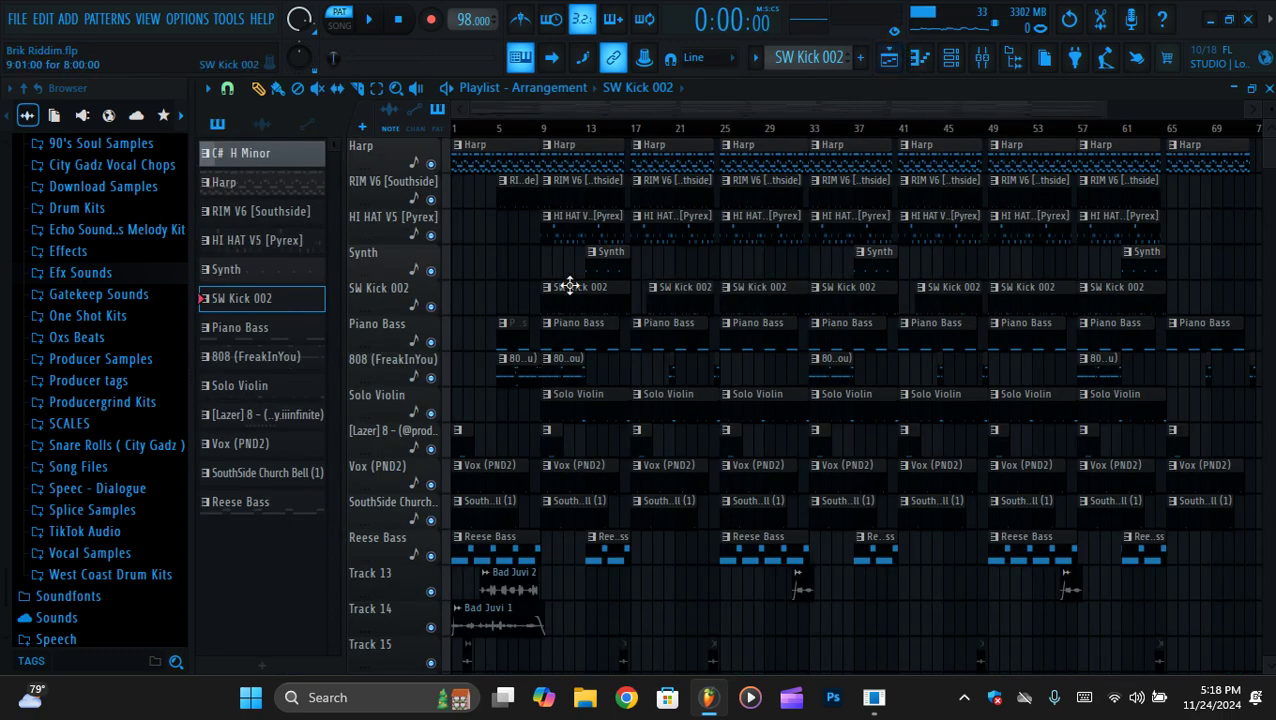
{"action": "left_click", "coordinate": [538, 121]}
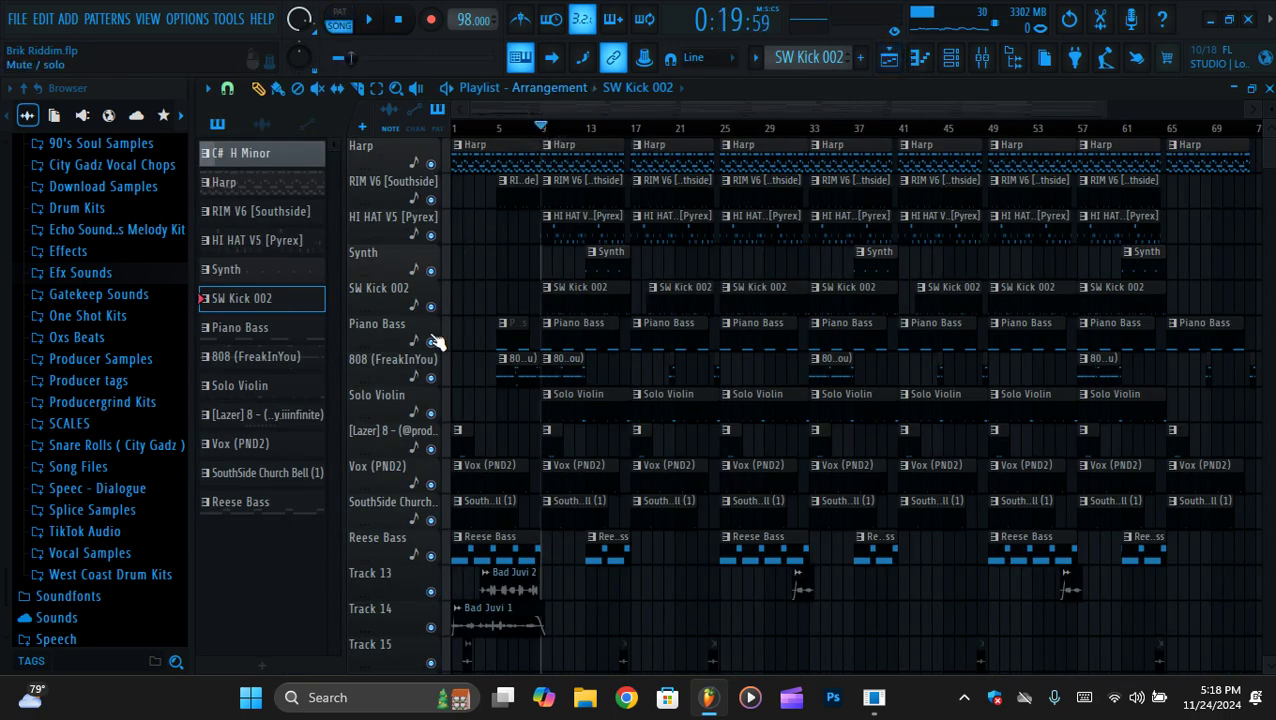
{"action": "right_click", "coordinate": [430, 306]}
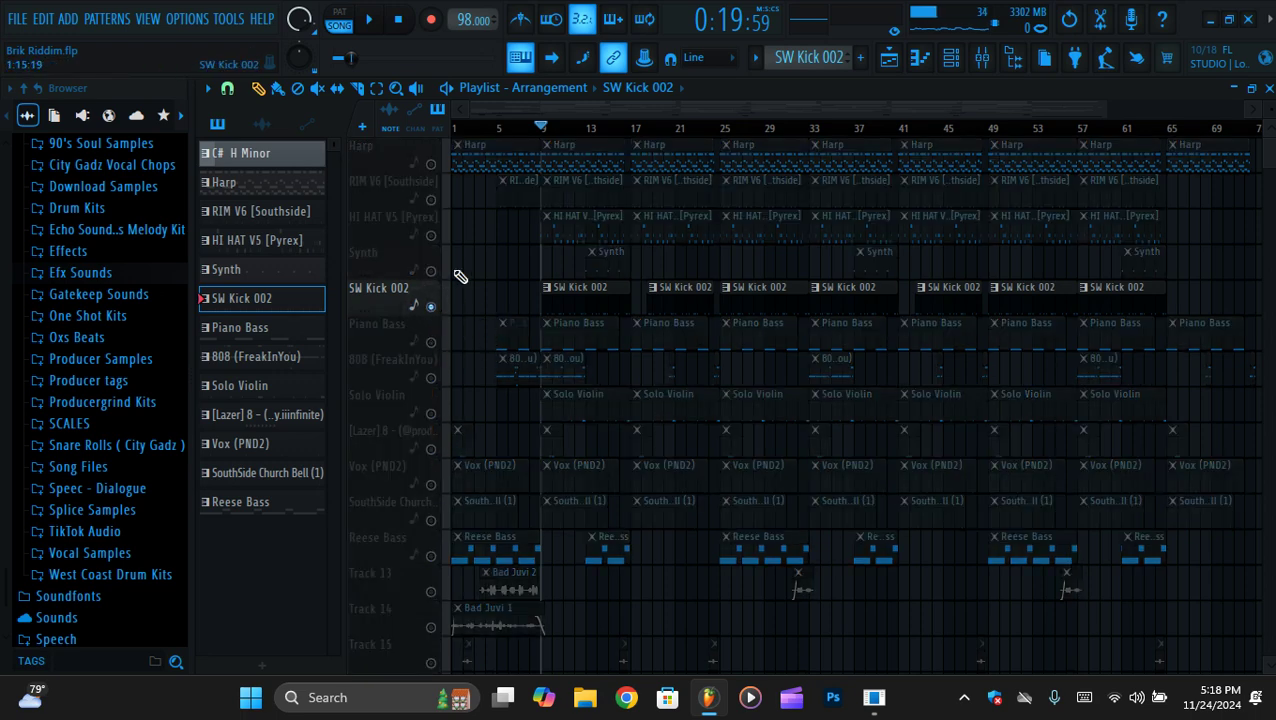
{"action": "left_click", "coordinate": [433, 238]}
{"action": "left_click", "coordinate": [436, 200]}
{"action": "key", "text": "space"}
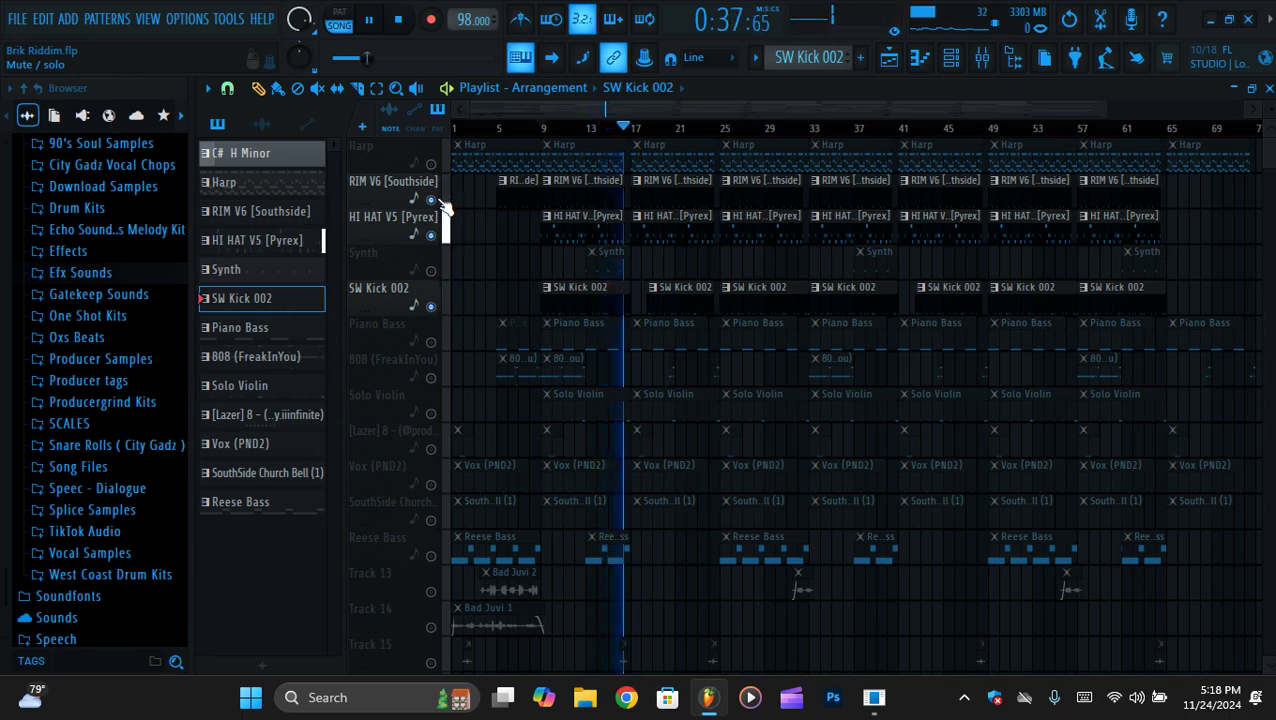
{"action": "key", "text": "space"}
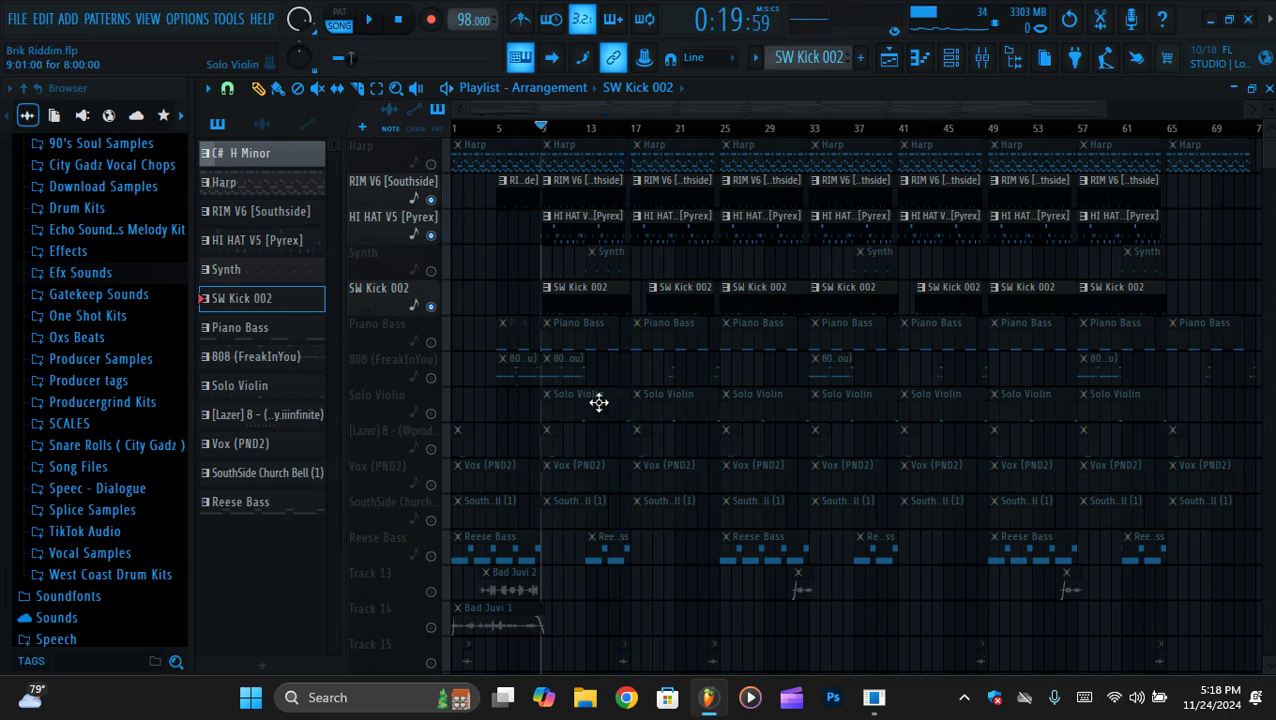
Display the Piano Bass pattern and channel in the piano roll and open the channel's Keyscape instrument
{"action": "left_click", "coordinate": [678, 100]}
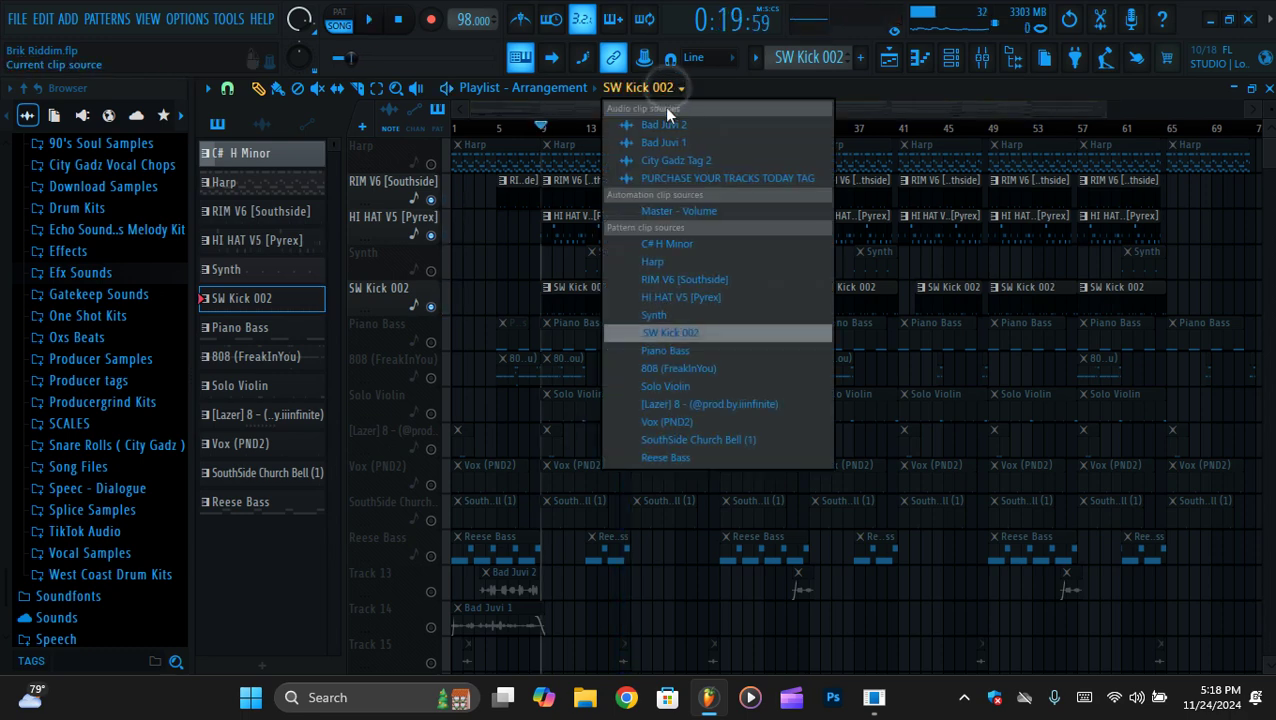
{"action": "left_click", "coordinate": [686, 355]}
{"action": "left_click", "coordinate": [752, 58]}
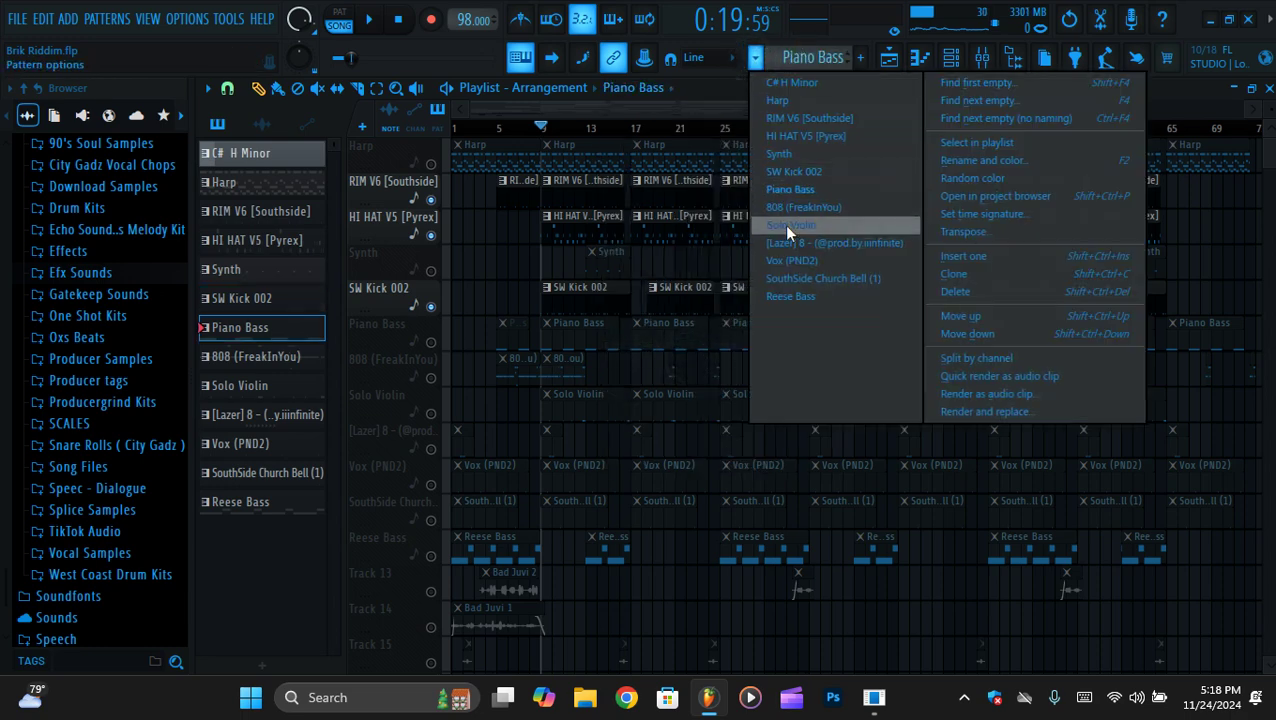
{"action": "left_click", "coordinate": [790, 198]}
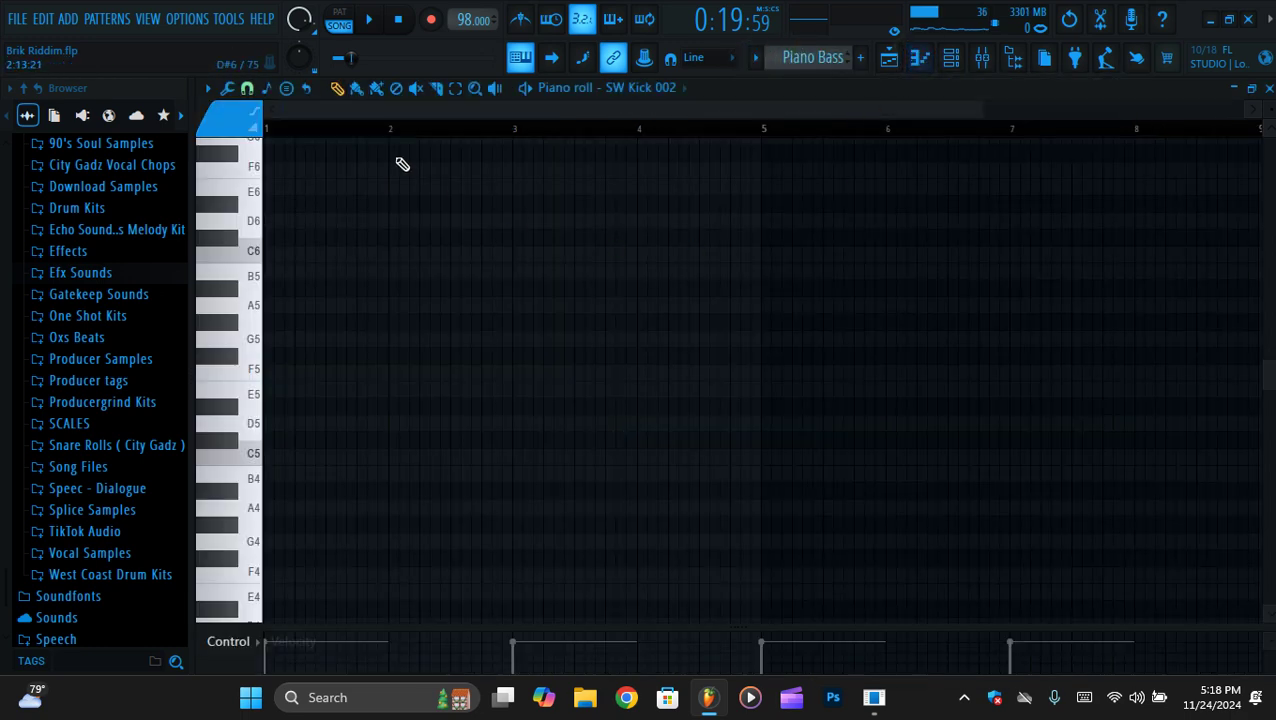
{"action": "left_click", "coordinate": [642, 96]}
{"action": "left_click", "coordinate": [672, 375]}
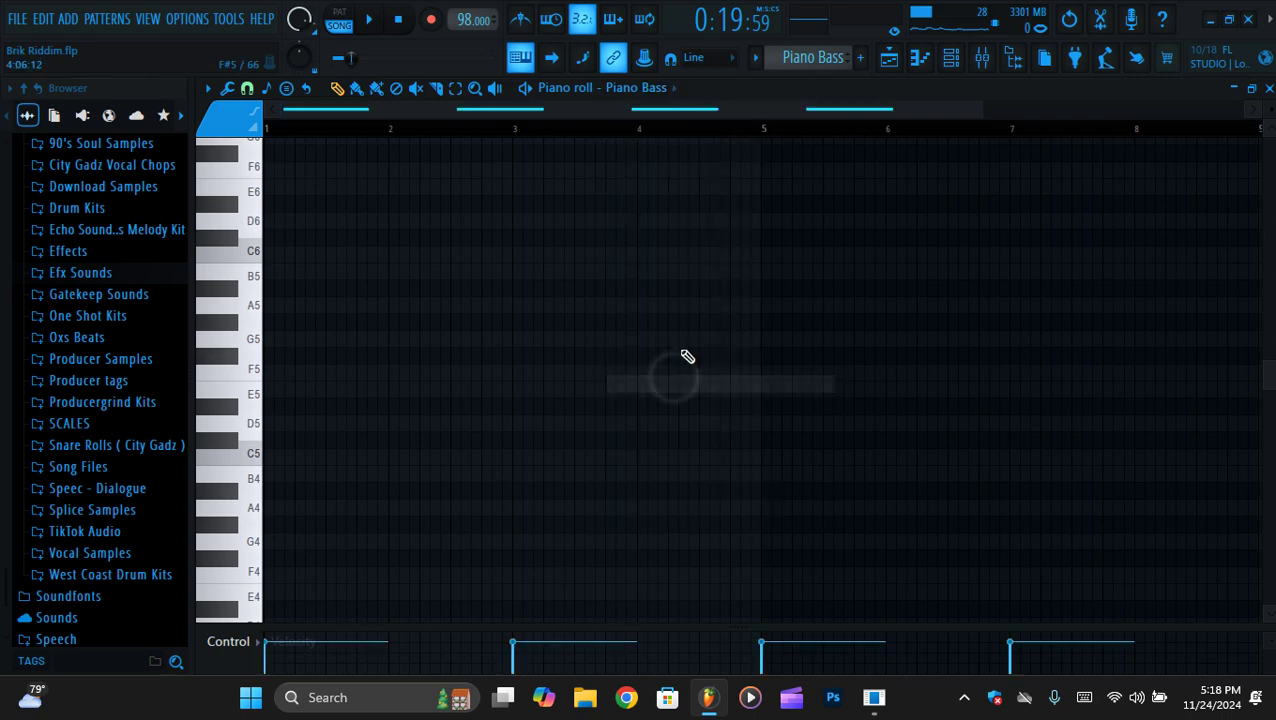
{"action": "left_click", "coordinate": [948, 60]}
{"action": "left_click", "coordinate": [485, 300]}
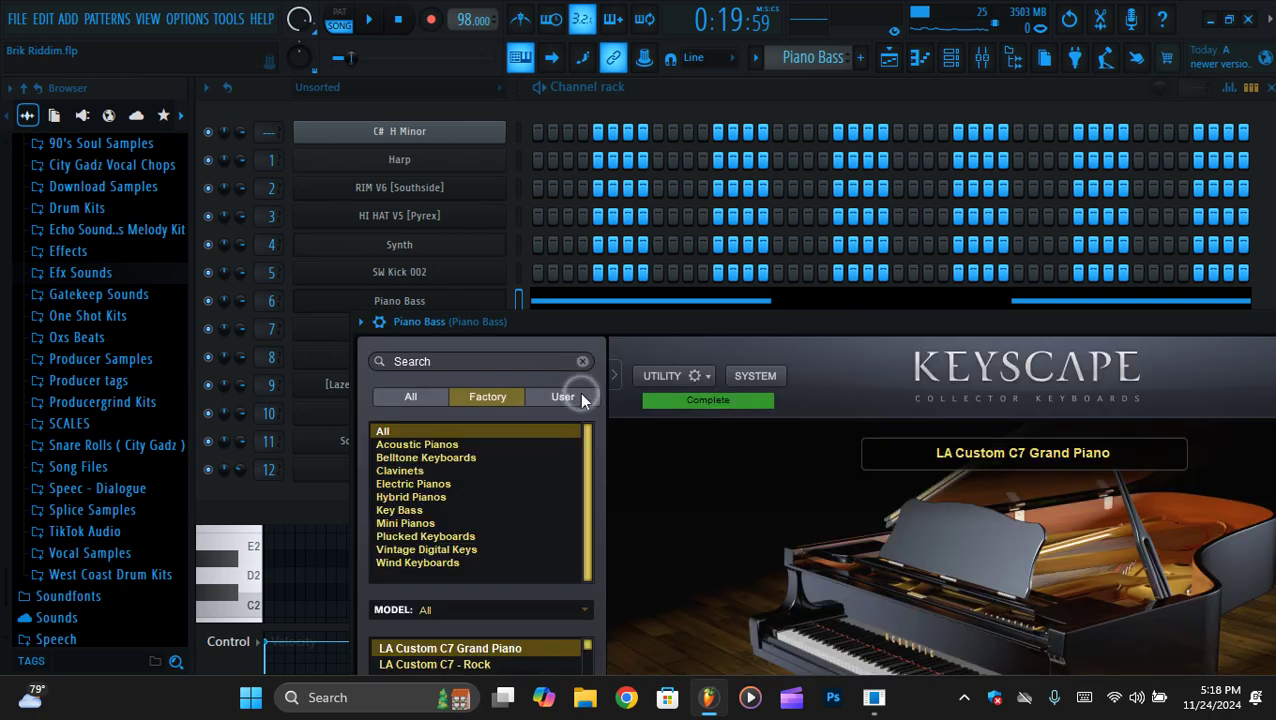
Bring the Piano Bass notes into view in the piano roll and play them in pattern mode
{"action": "left_click", "coordinate": [920, 57]}
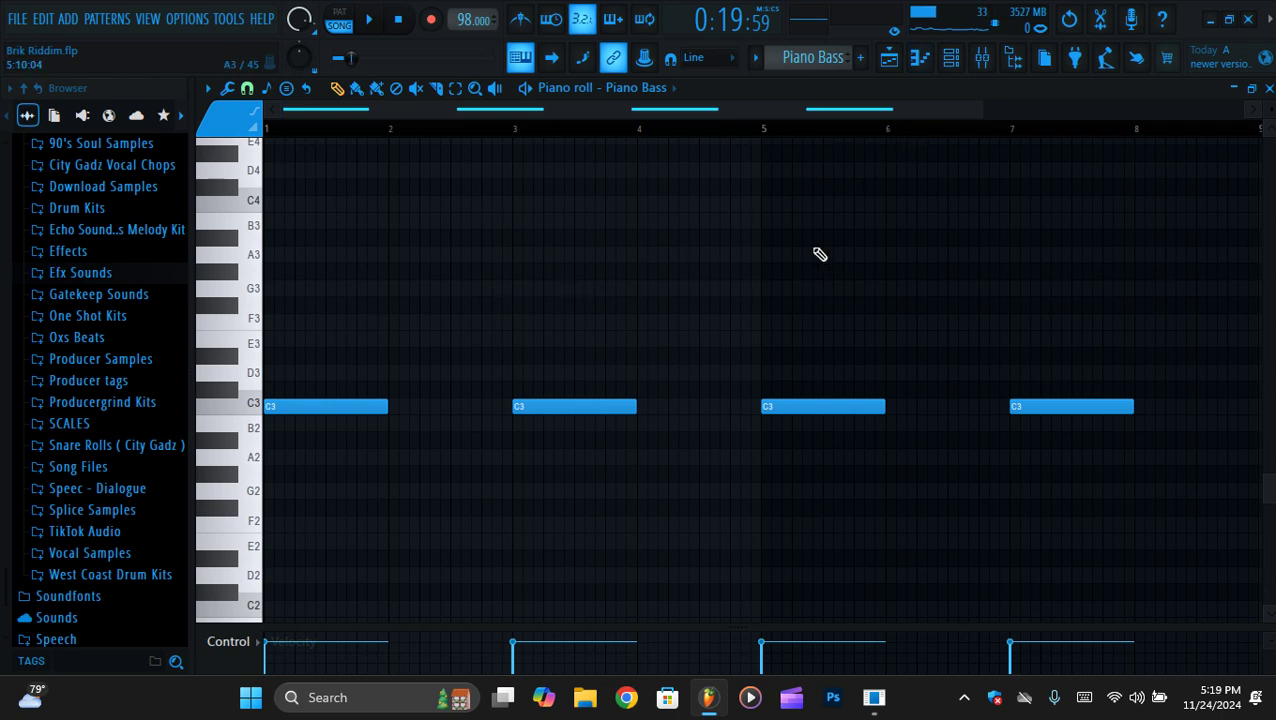
{"action": "scroll", "coordinate": [767, 261], "scroll_direction": "up", "scroll_amount": 2}
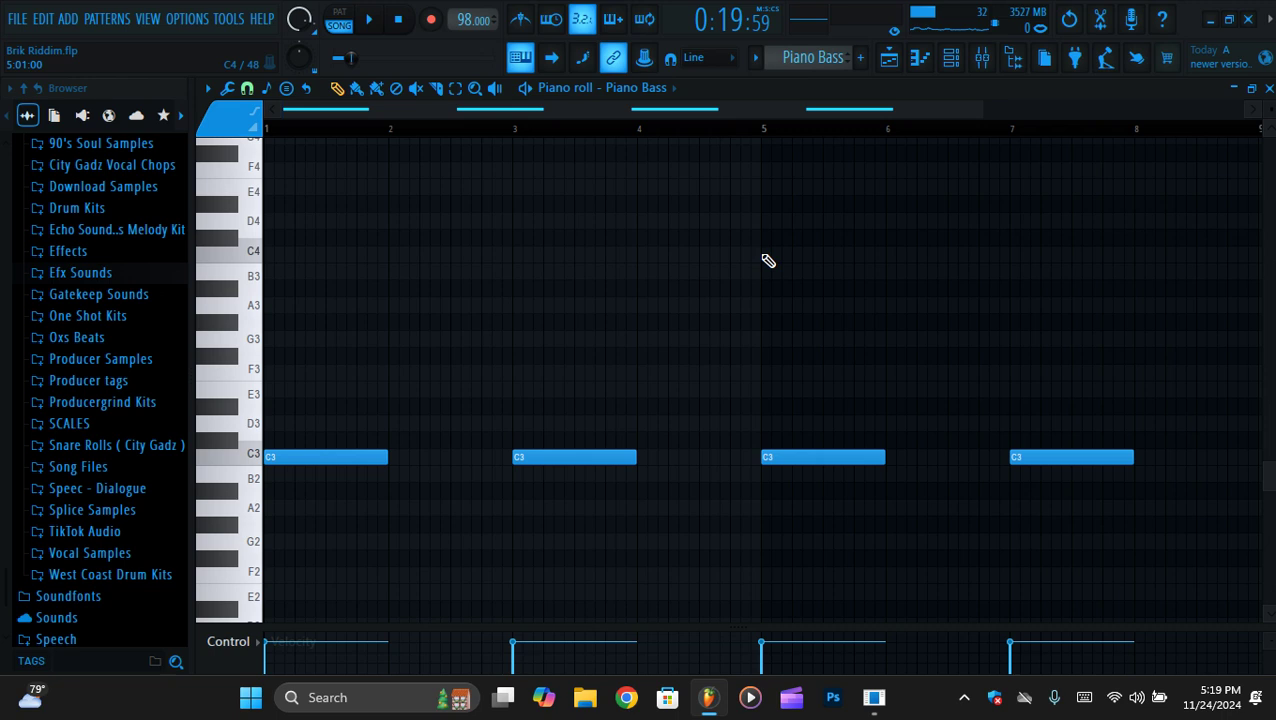
{"action": "key", "text": "space"}
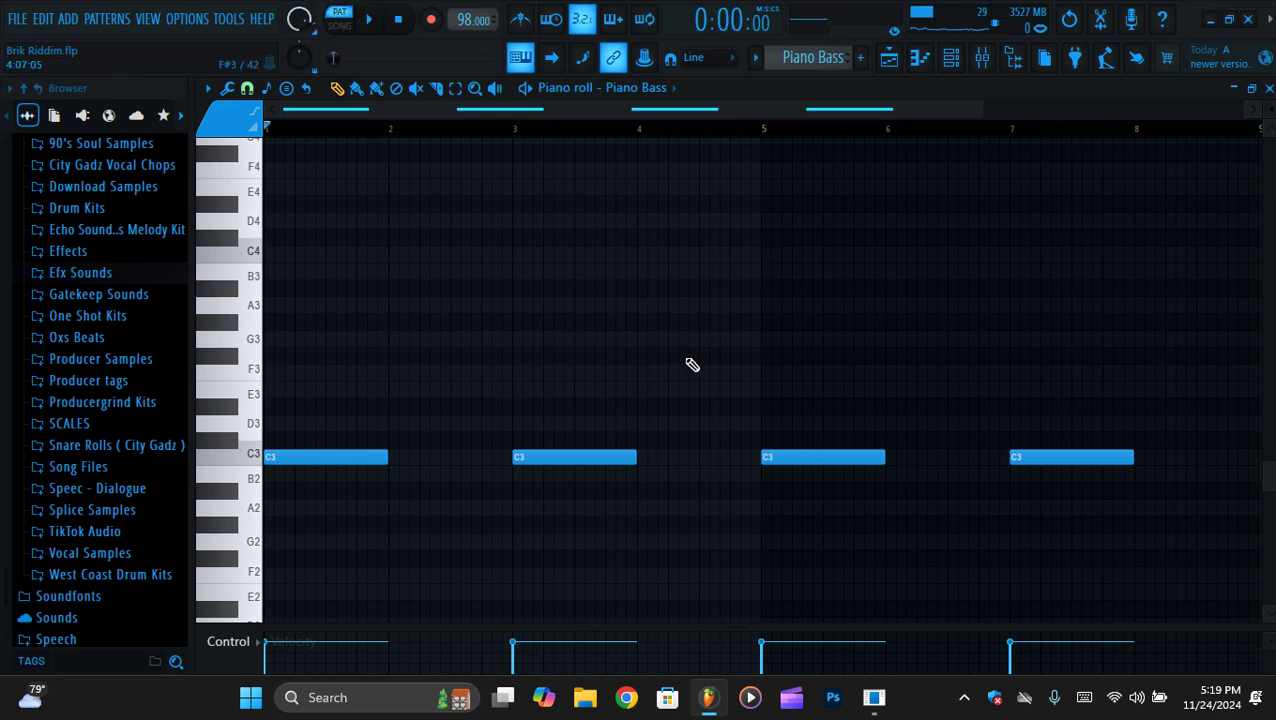
{"action": "key", "text": "space"}
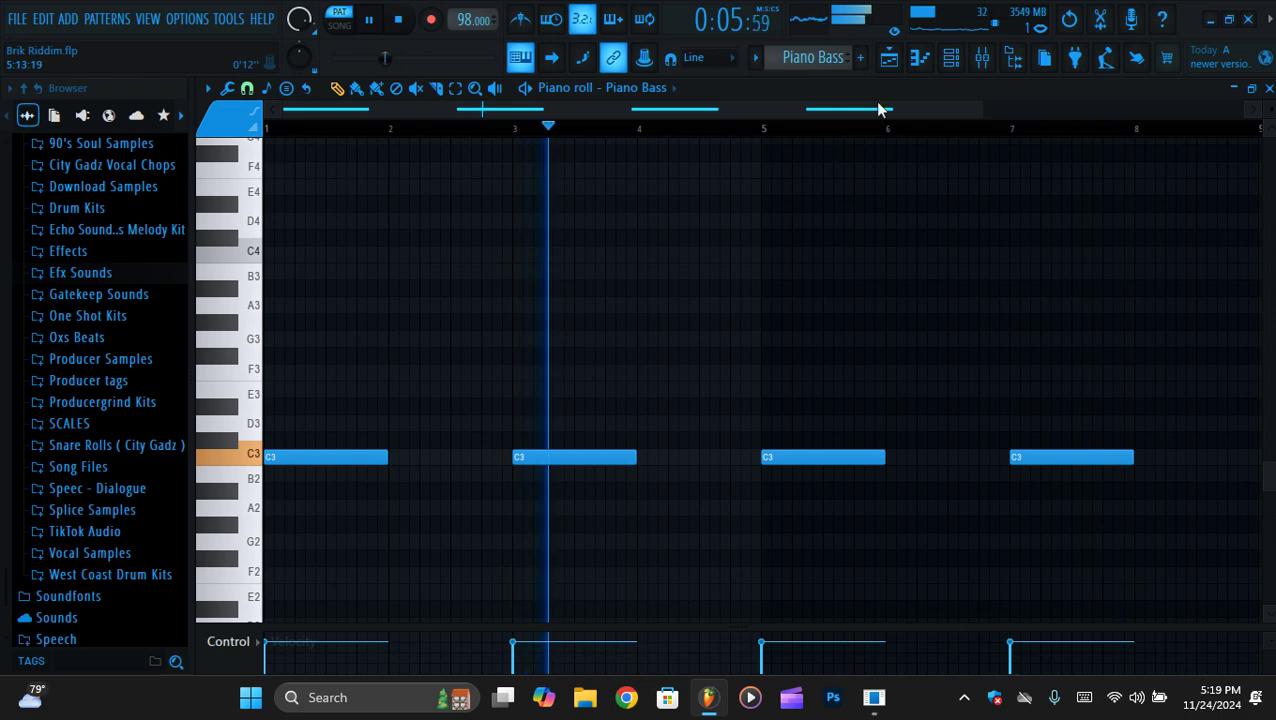
{"action": "key", "text": "space"}
Solo the Harp playlist track with Piano Bass unmuted and play the song from bar 9, adding the Synth track during playback
{"action": "left_click", "coordinate": [889, 58]}
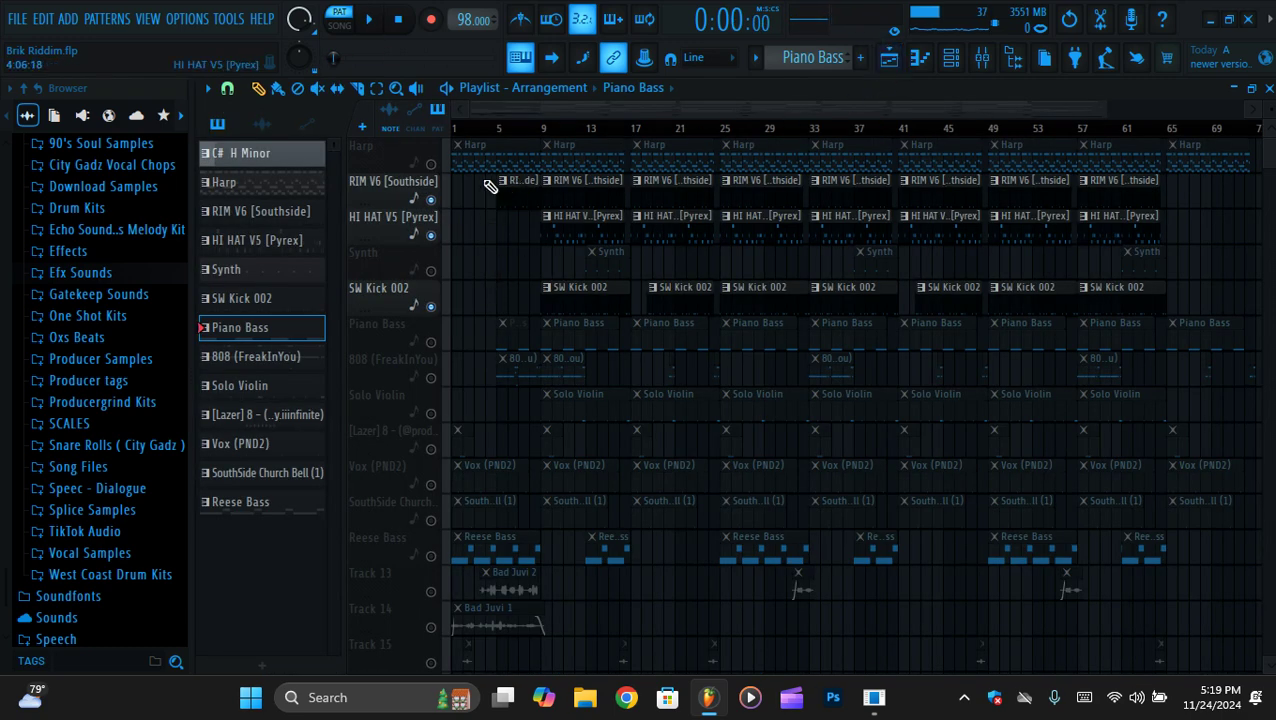
{"action": "left_click", "coordinate": [431, 164]}
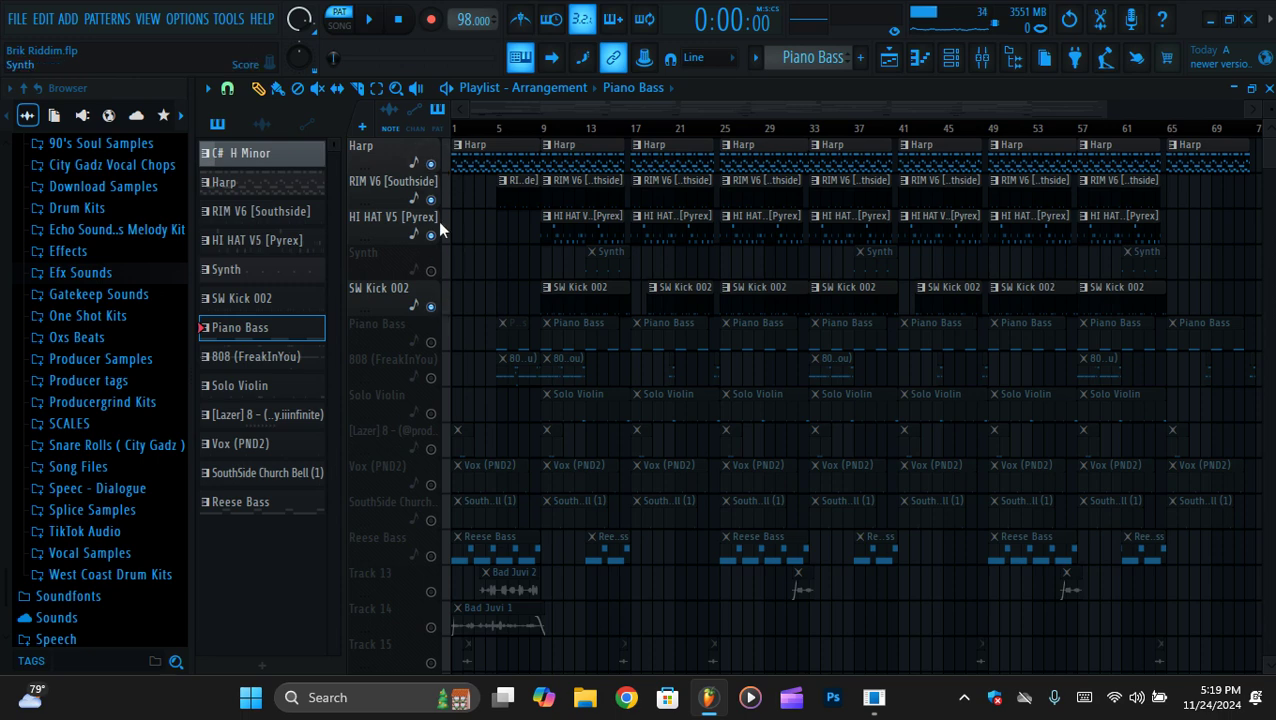
{"action": "right_click", "coordinate": [432, 165]}
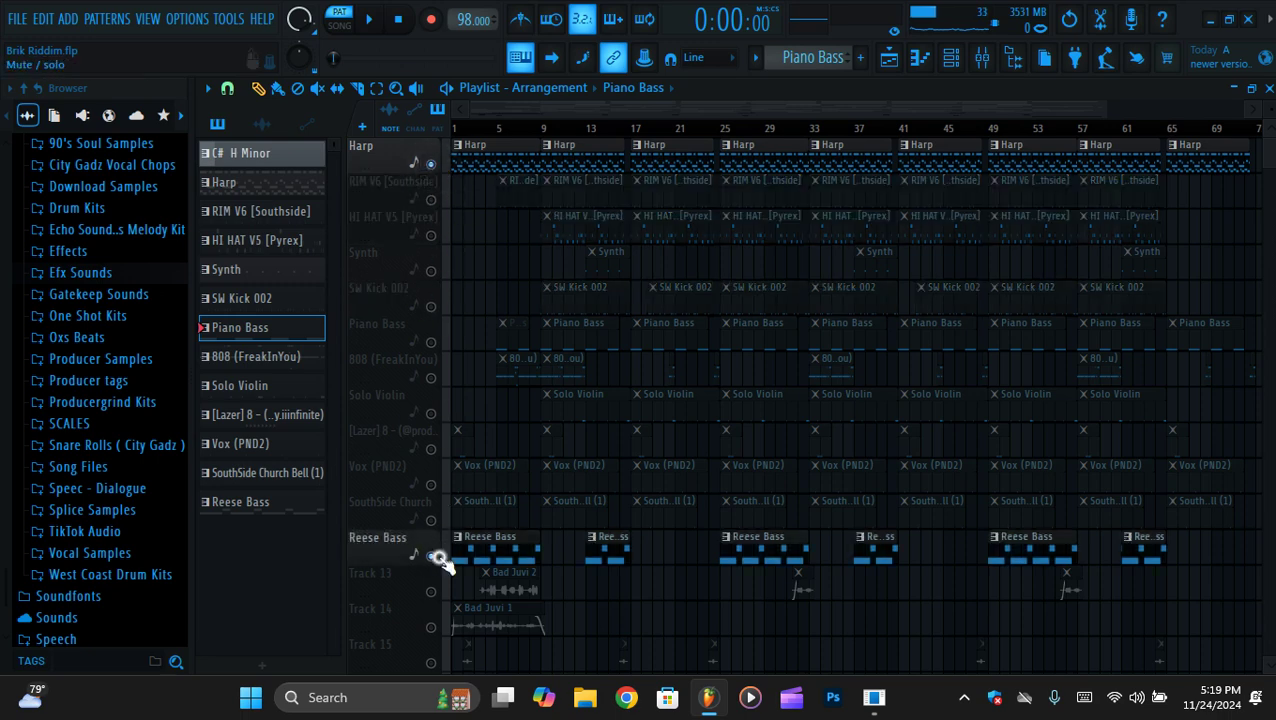
{"action": "left_click", "coordinate": [541, 131]}
{"action": "left_click", "coordinate": [431, 342]}
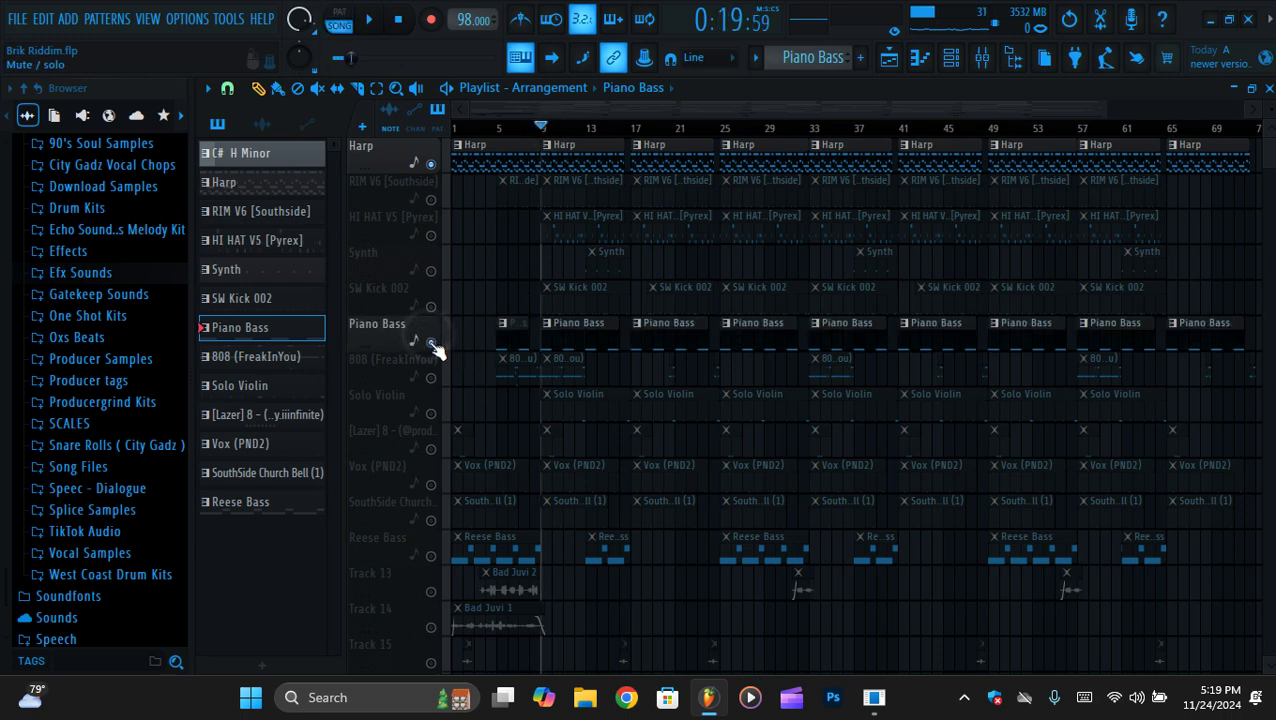
{"action": "key", "text": "space"}
{"action": "left_click", "coordinate": [431, 271]}
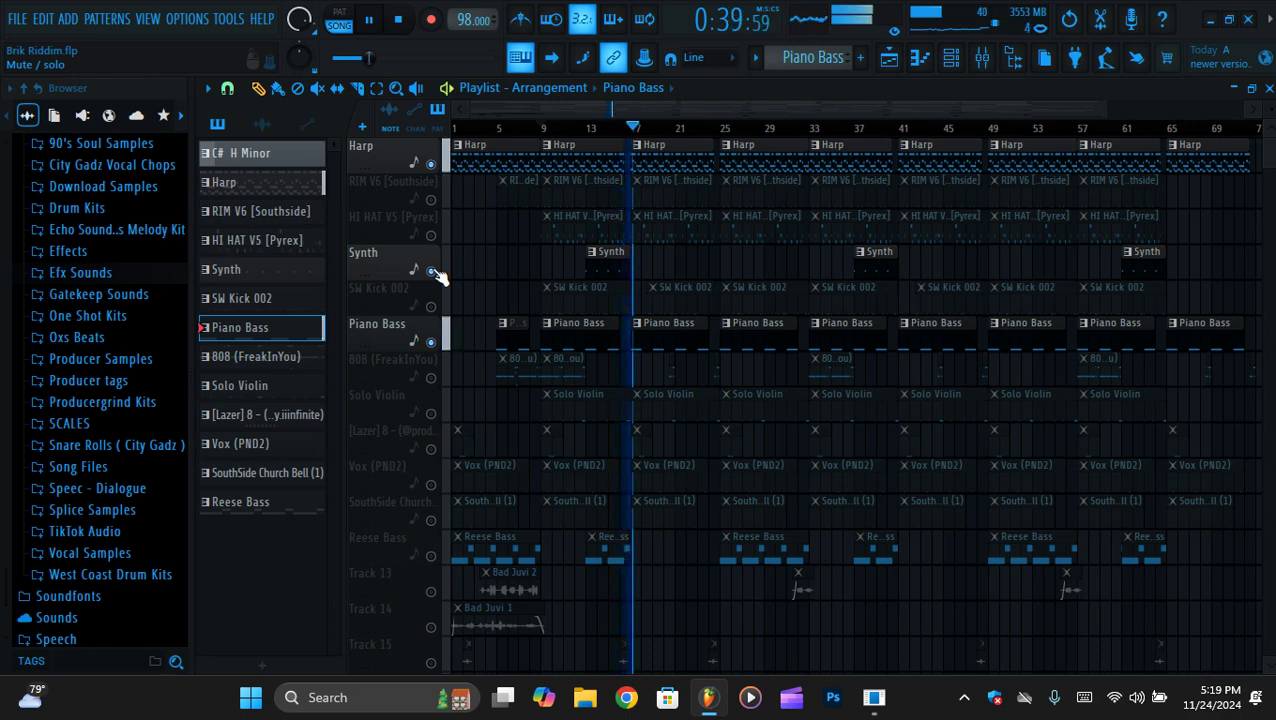
{"action": "key", "text": "space"}
Turn all playlist tracks back on and play the full arrangement from bar 16
{"action": "right_click", "coordinate": [431, 343]}
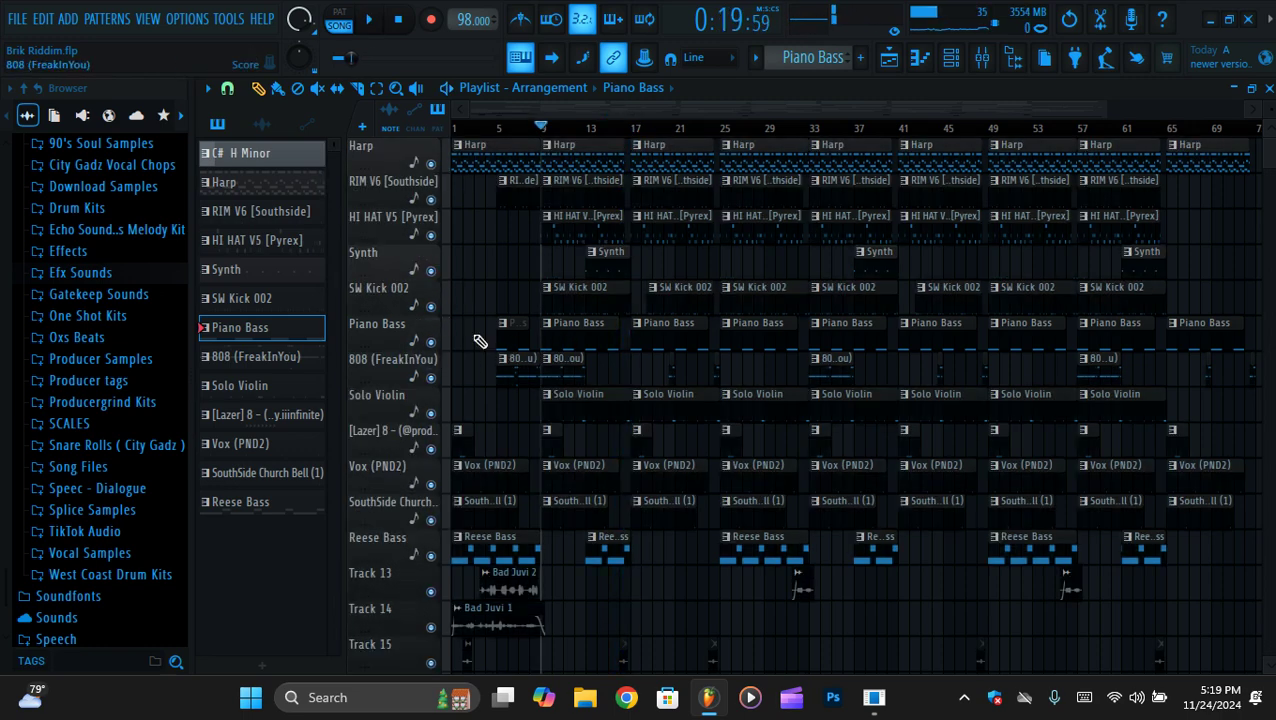
{"action": "left_click", "coordinate": [620, 128]}
{"action": "key", "text": "space"}
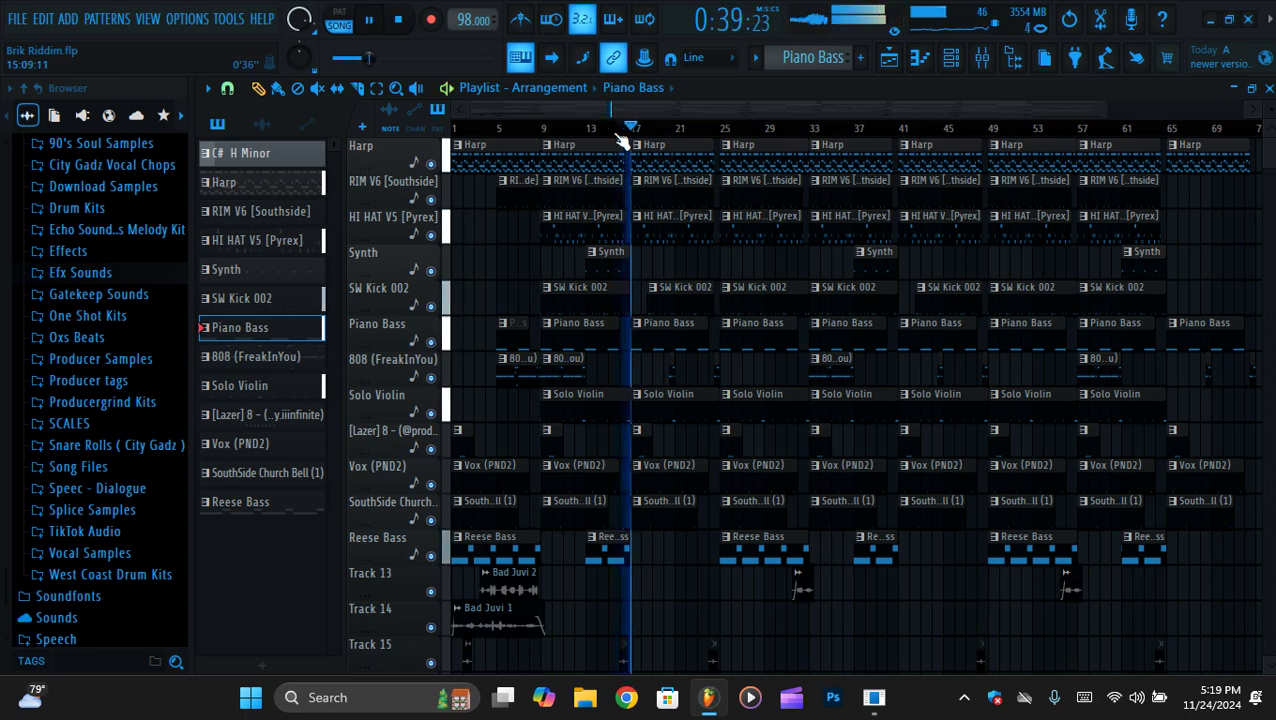
{"action": "key", "text": "space"}
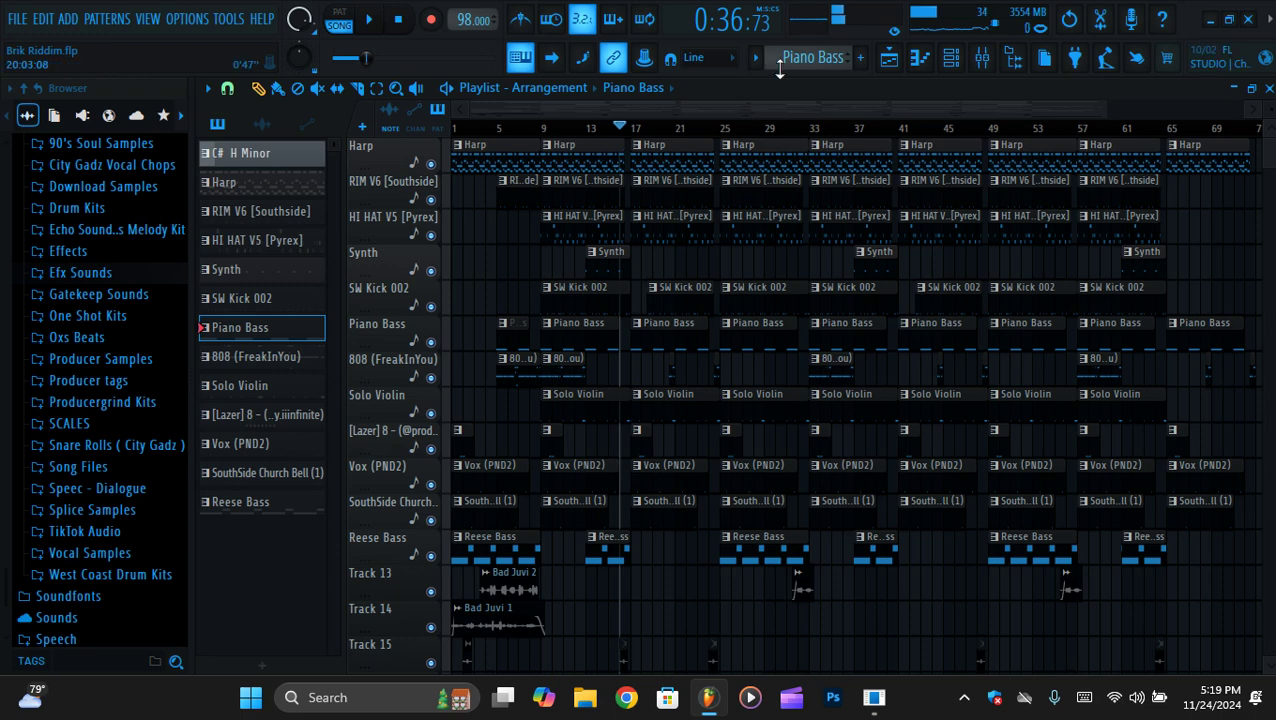
Display the 808 (FreakInYou) pattern and channel in the piano roll
{"action": "left_click", "coordinate": [655, 90]}
{"action": "left_click", "coordinate": [683, 385]}
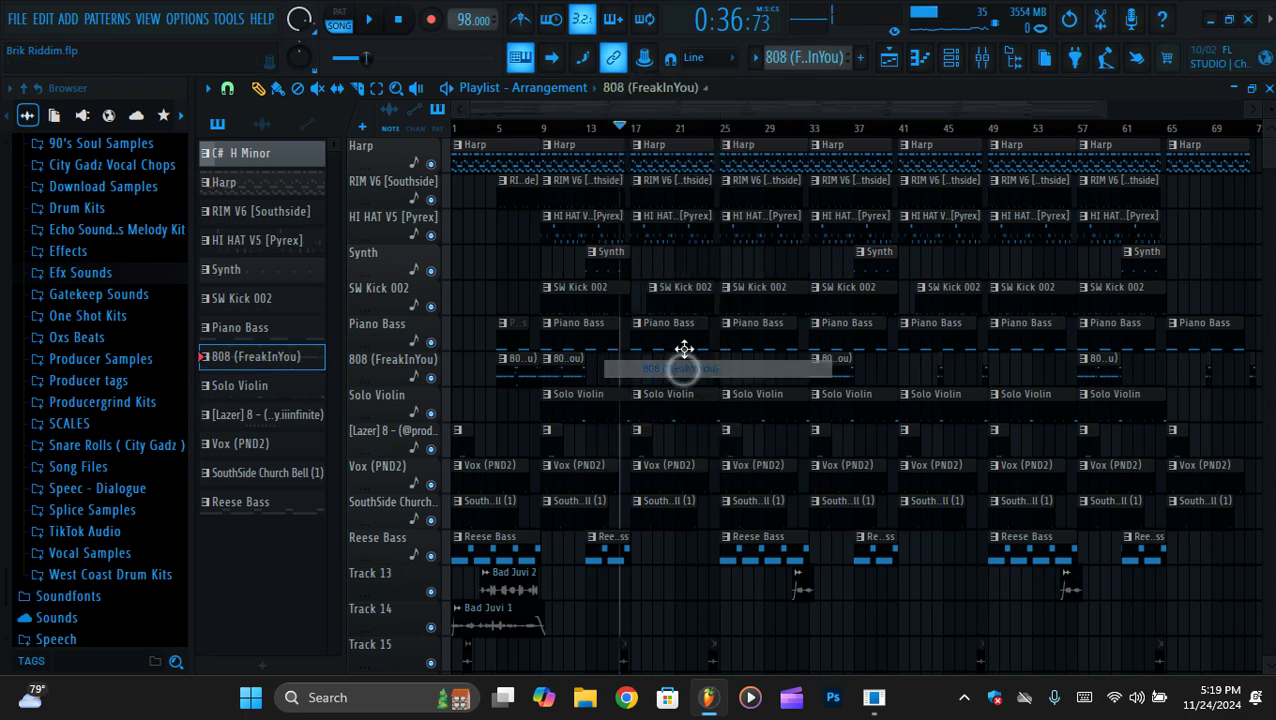
{"action": "left_click", "coordinate": [920, 57]}
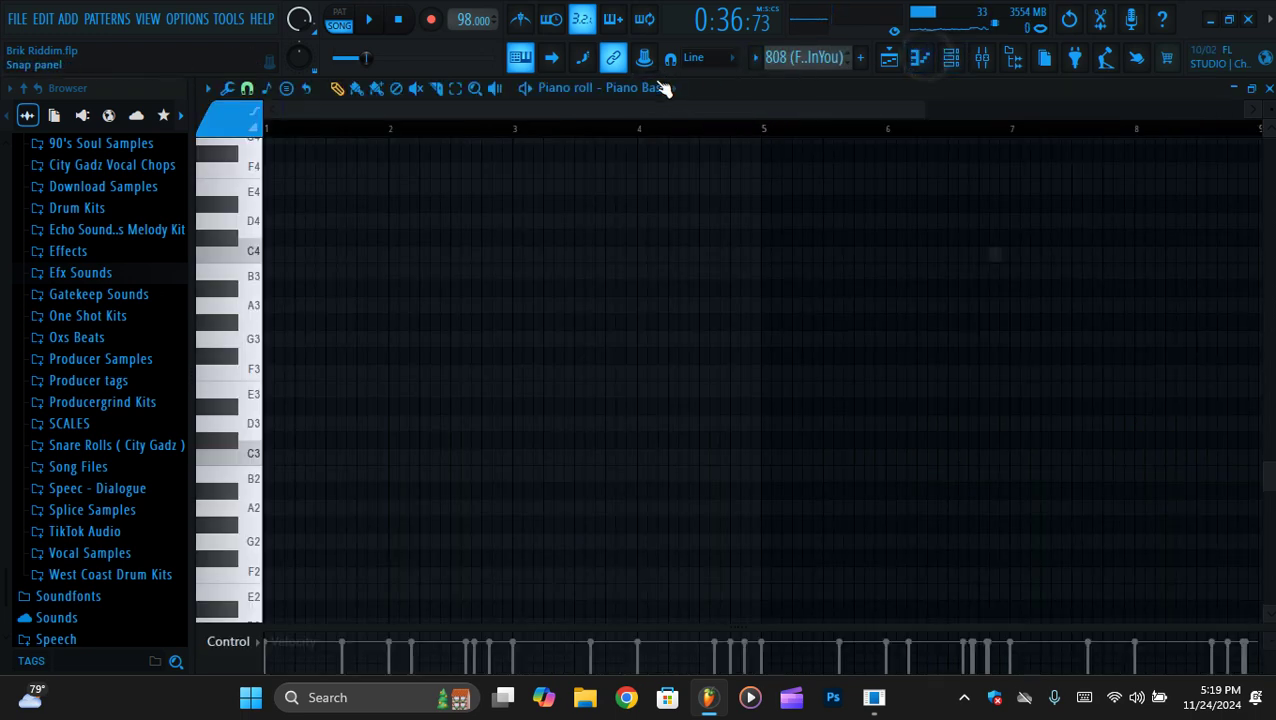
{"action": "left_click", "coordinate": [655, 88]}
{"action": "left_click", "coordinate": [681, 401]}
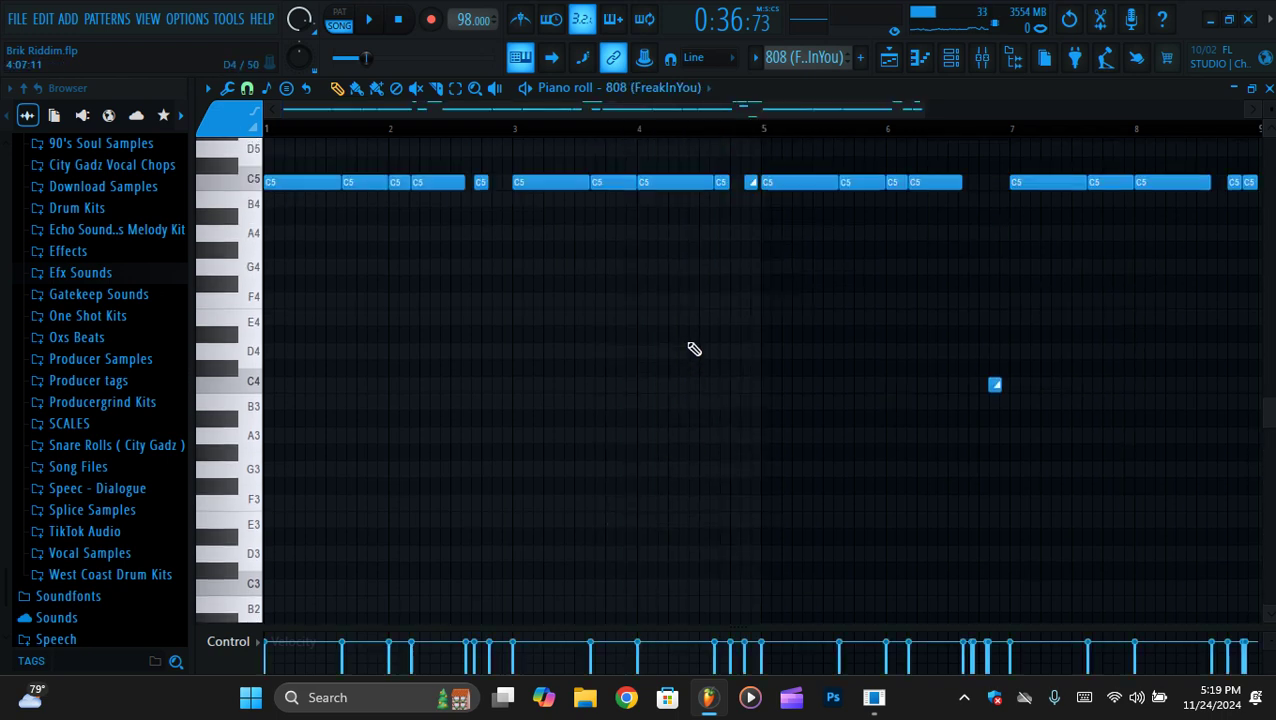
Bring the 808 notes around C5 and C6 into view in the piano roll and play them in pattern mode
{"action": "scroll", "coordinate": [694, 349], "scroll_direction": "up", "scroll_amount": 3}
{"action": "scroll", "coordinate": [675, 348], "scroll_direction": "down", "scroll_amount": 4}
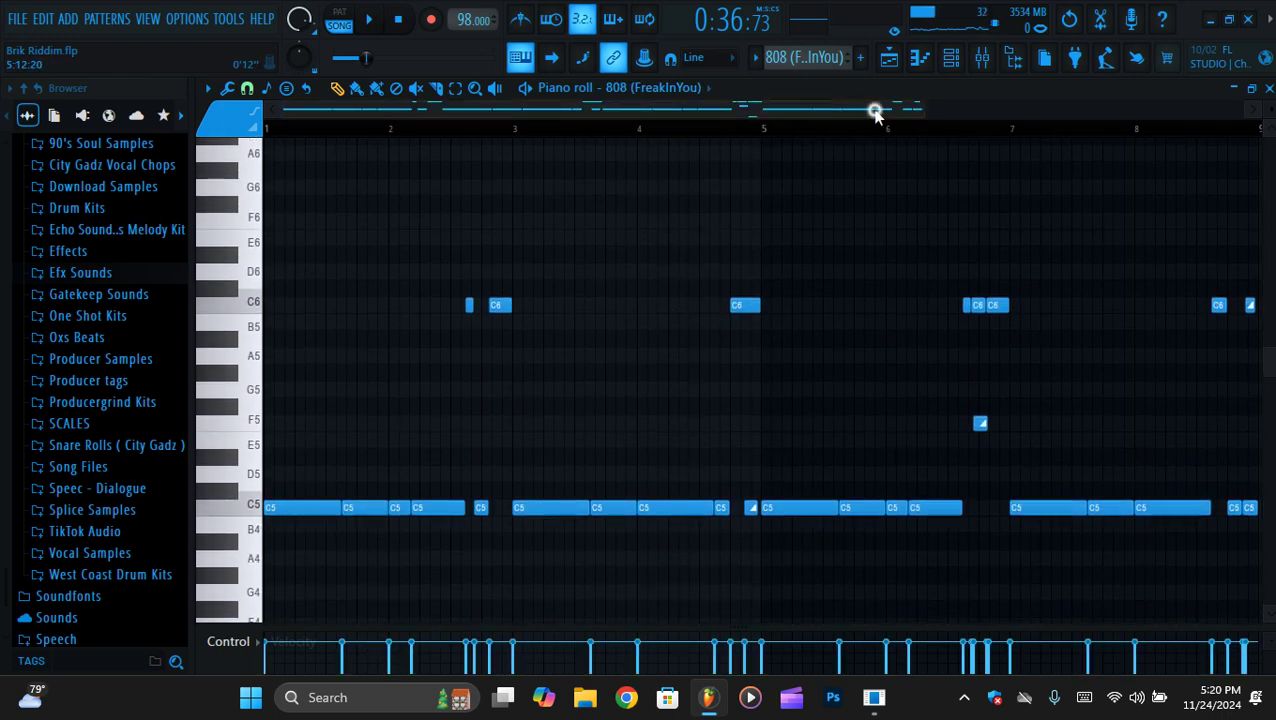
{"action": "left_click_drag", "start_coordinate": [979, 108], "coordinate": [922, 112]}
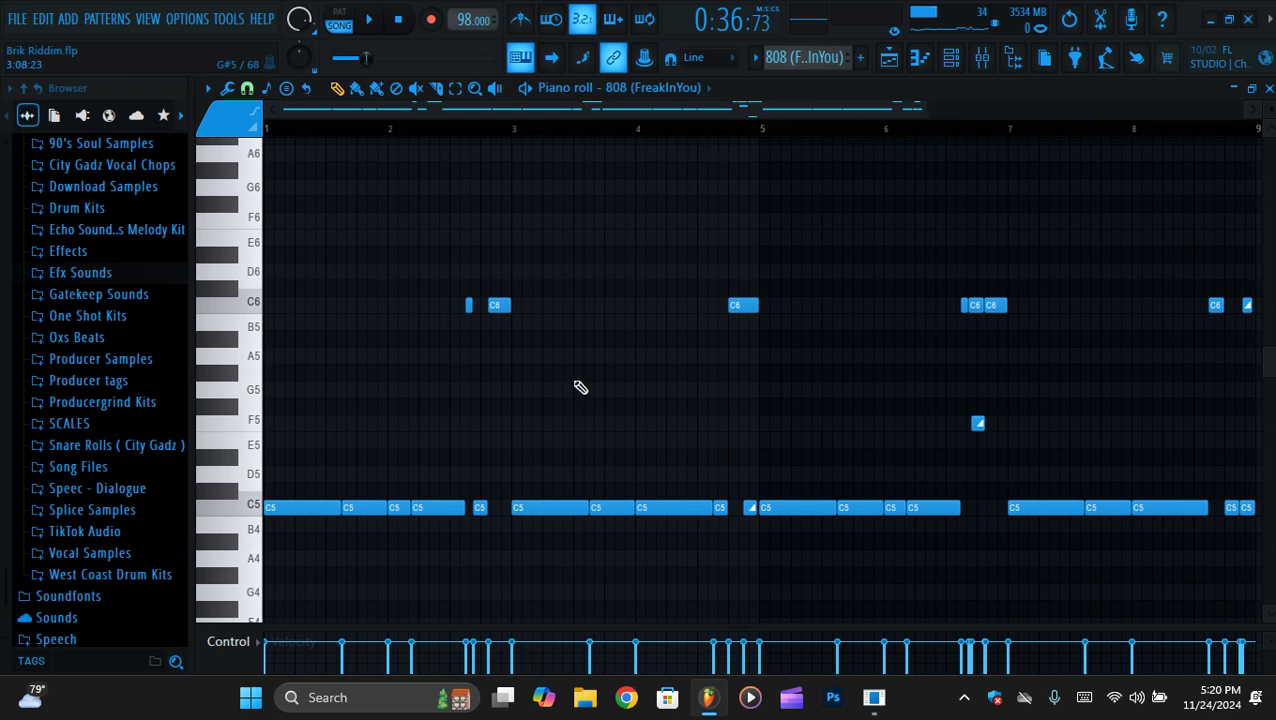
{"action": "left_click", "coordinate": [352, 22]}
{"action": "key", "text": "space"}
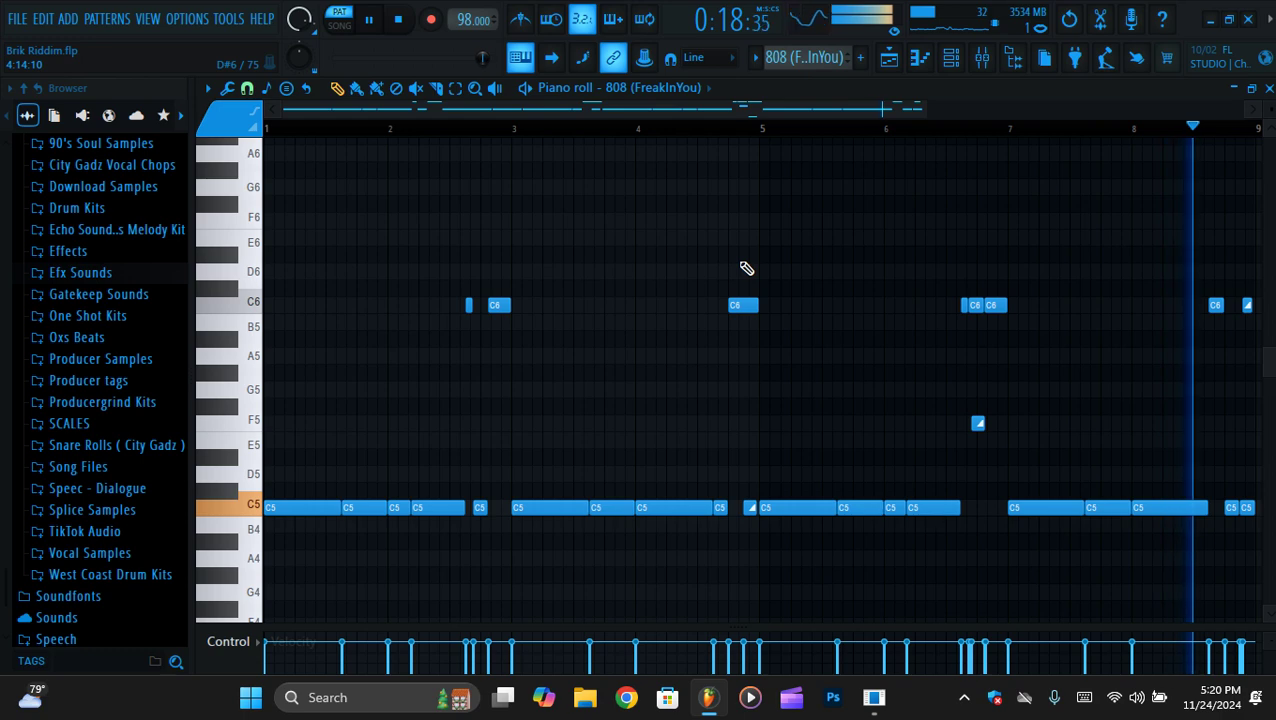
{"action": "key", "text": "space"}
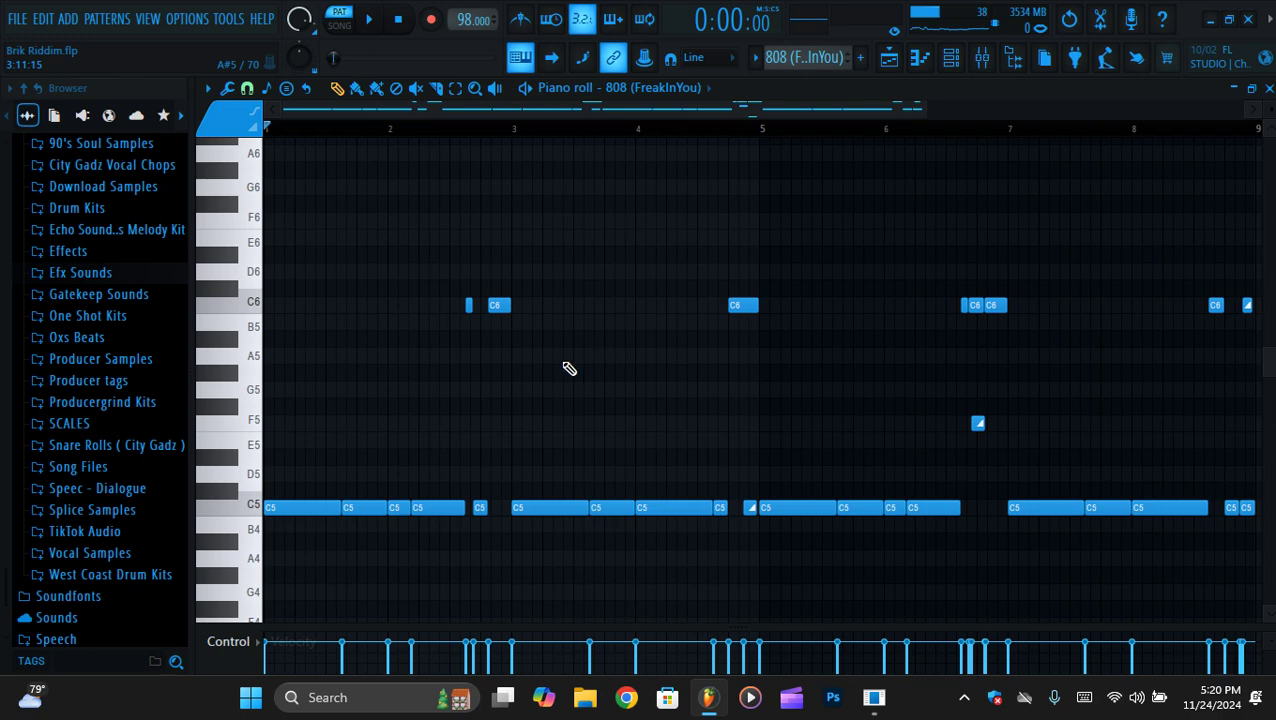
Display the Solo Violin pattern and channel in the piano roll
{"action": "left_click", "coordinate": [889, 60]}
{"action": "left_click", "coordinate": [650, 88]}
{"action": "left_click", "coordinate": [918, 58]}
{"action": "left_click", "coordinate": [672, 88]}
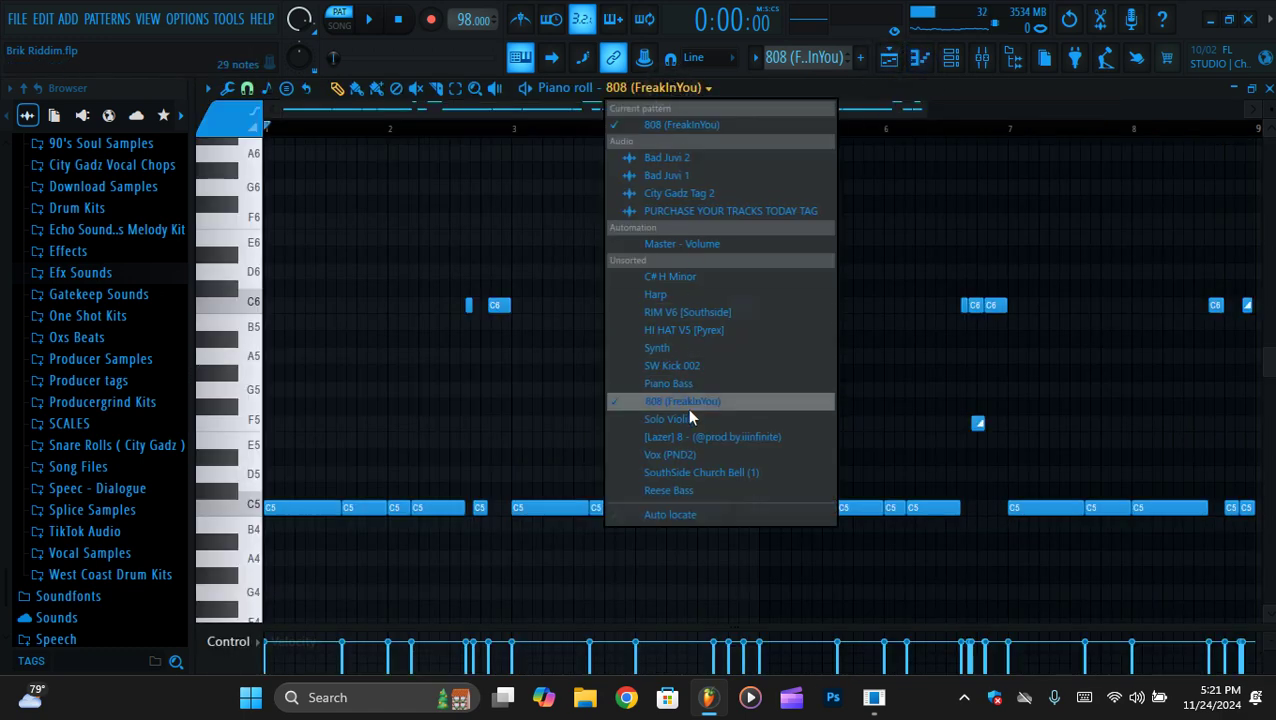
{"action": "left_click", "coordinate": [687, 402]}
{"action": "left_click", "coordinate": [766, 62]}
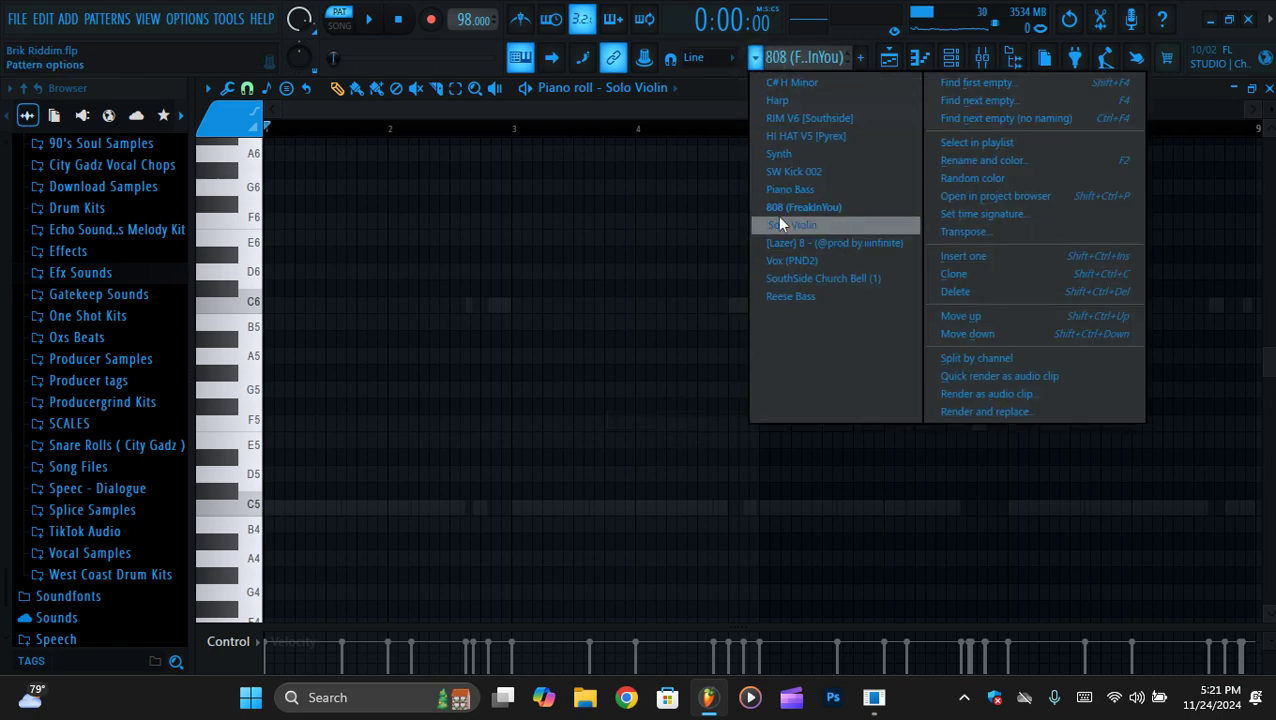
{"action": "left_click", "coordinate": [777, 217]}
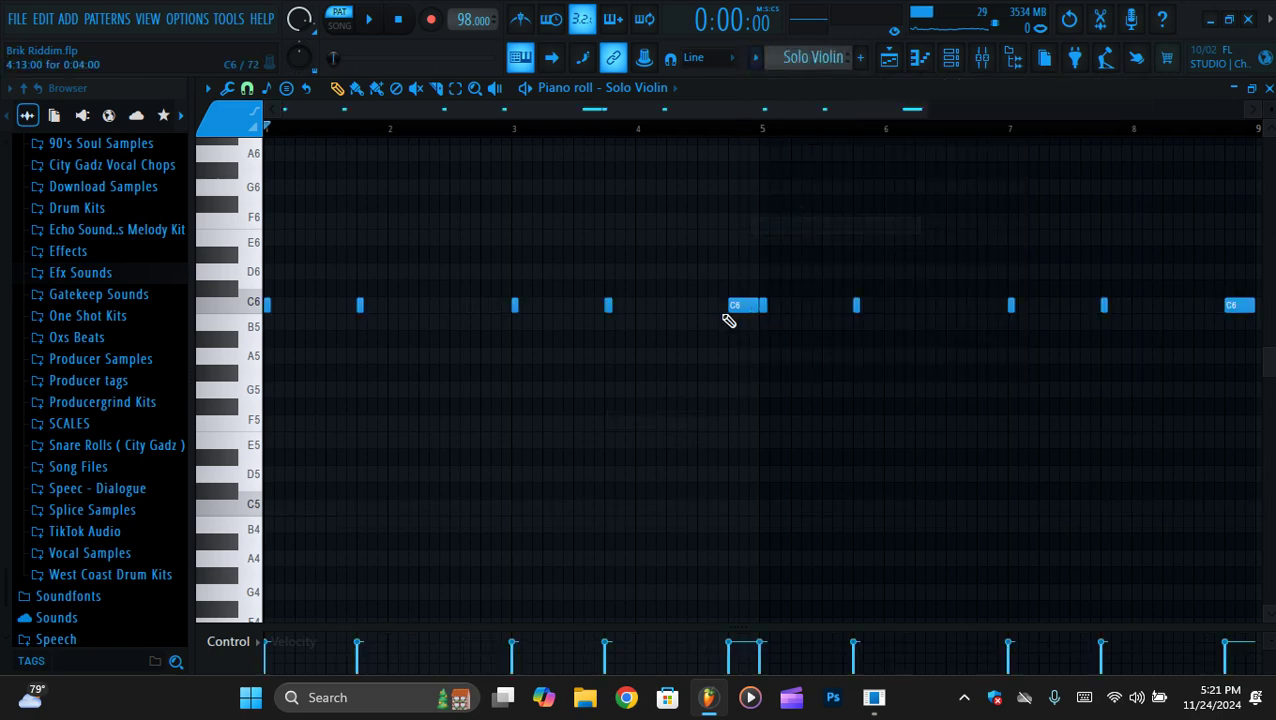
Open the Solo Violin channel's Xpand!2 instrument and choose the +23 Solo Violin preset from the 16 Strings category
{"action": "left_click", "coordinate": [951, 57]}
{"action": "left_click", "coordinate": [428, 358]}
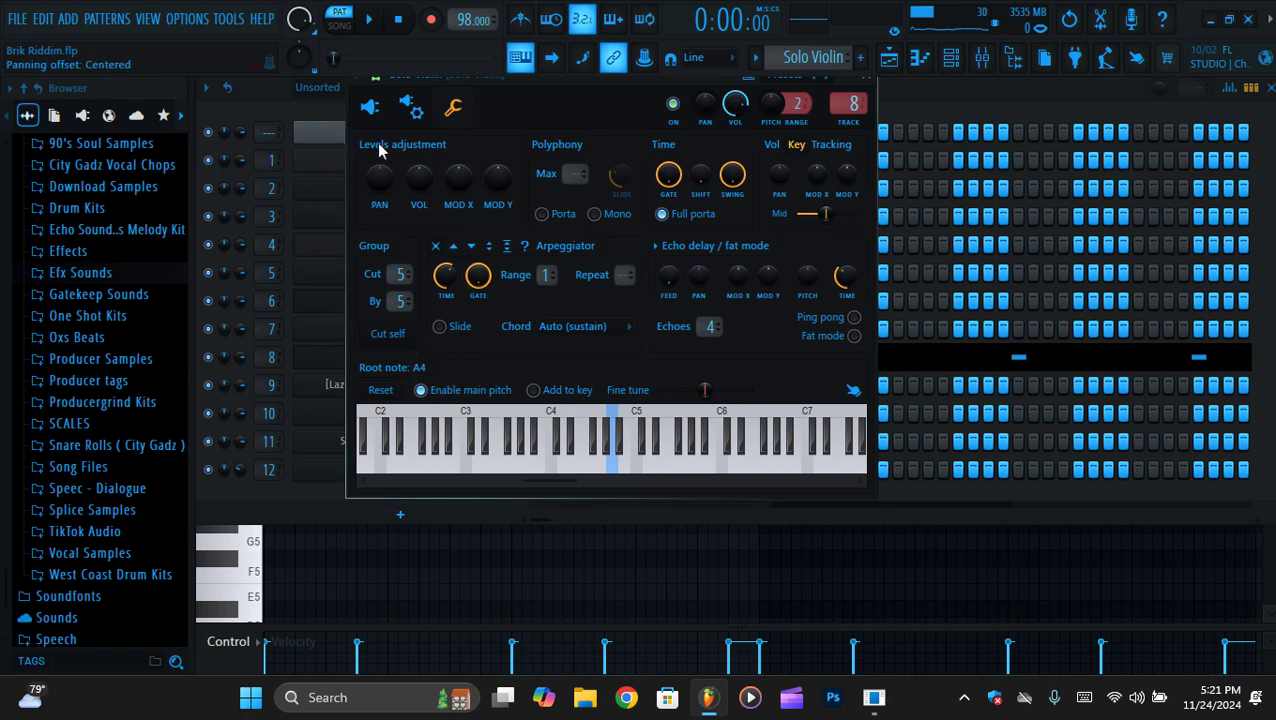
{"action": "left_click", "coordinate": [398, 95]}
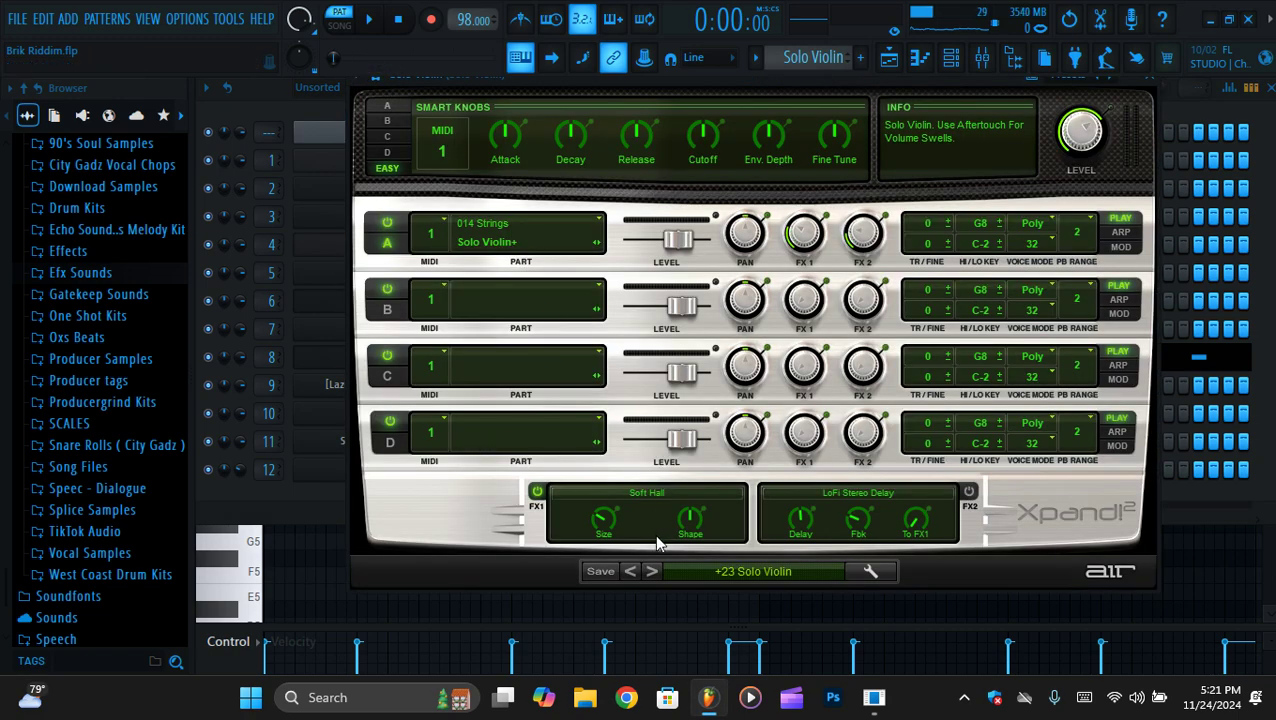
{"action": "left_click", "coordinate": [703, 578]}
{"action": "mouse_move", "coordinate": [720, 527]}
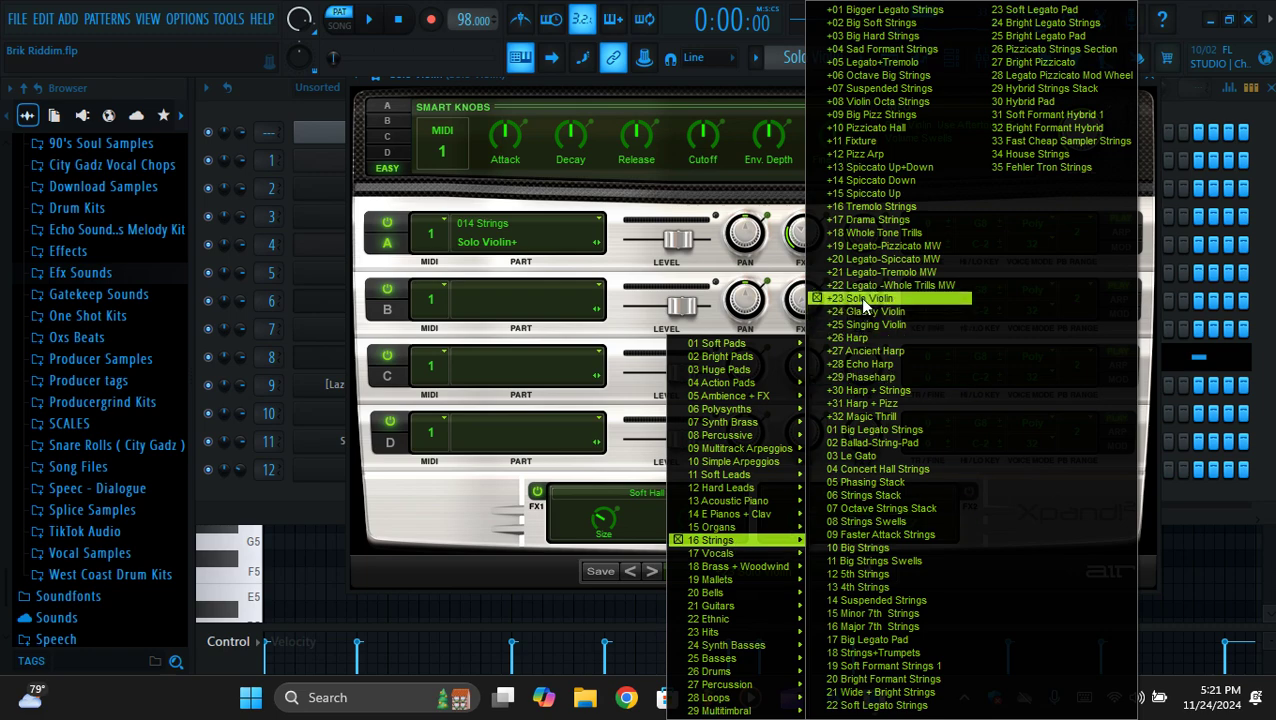
{"action": "left_click", "coordinate": [863, 304]}
Return to the Solo Violin notes in the piano roll and play them in pattern mode
{"action": "left_click", "coordinate": [888, 57]}
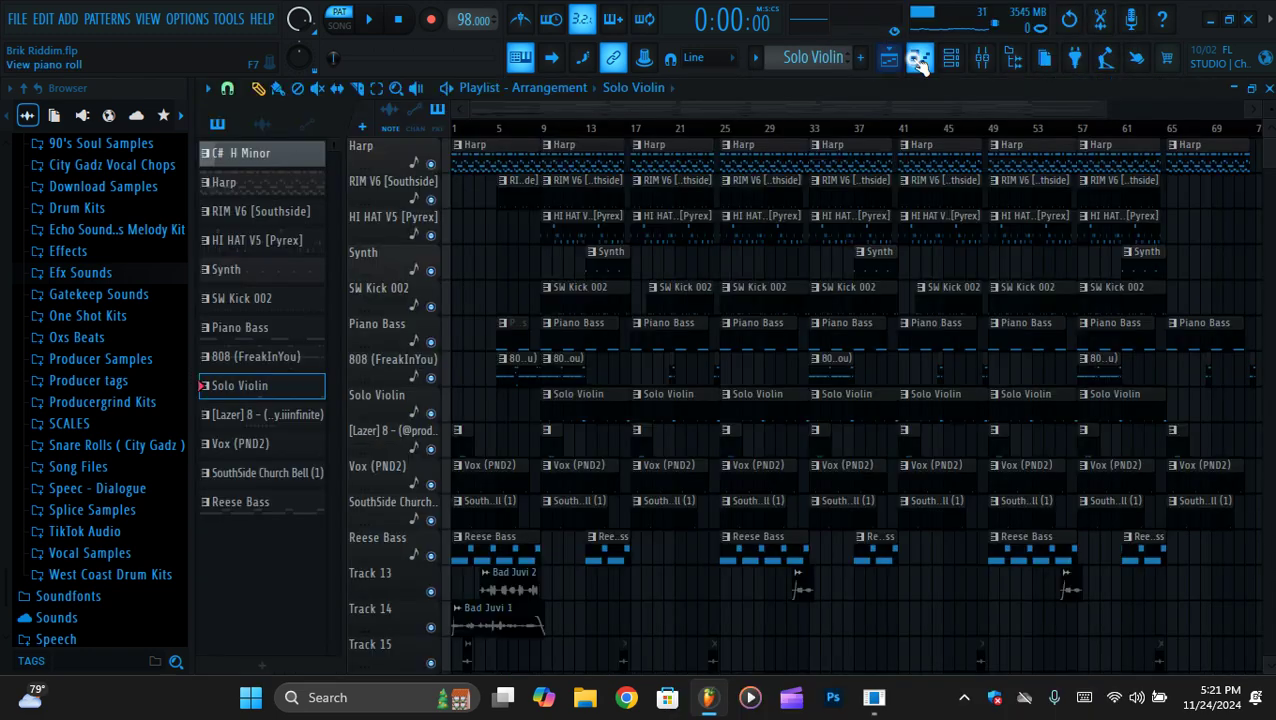
{"action": "left_click", "coordinate": [918, 58]}
{"action": "key", "text": "space"}
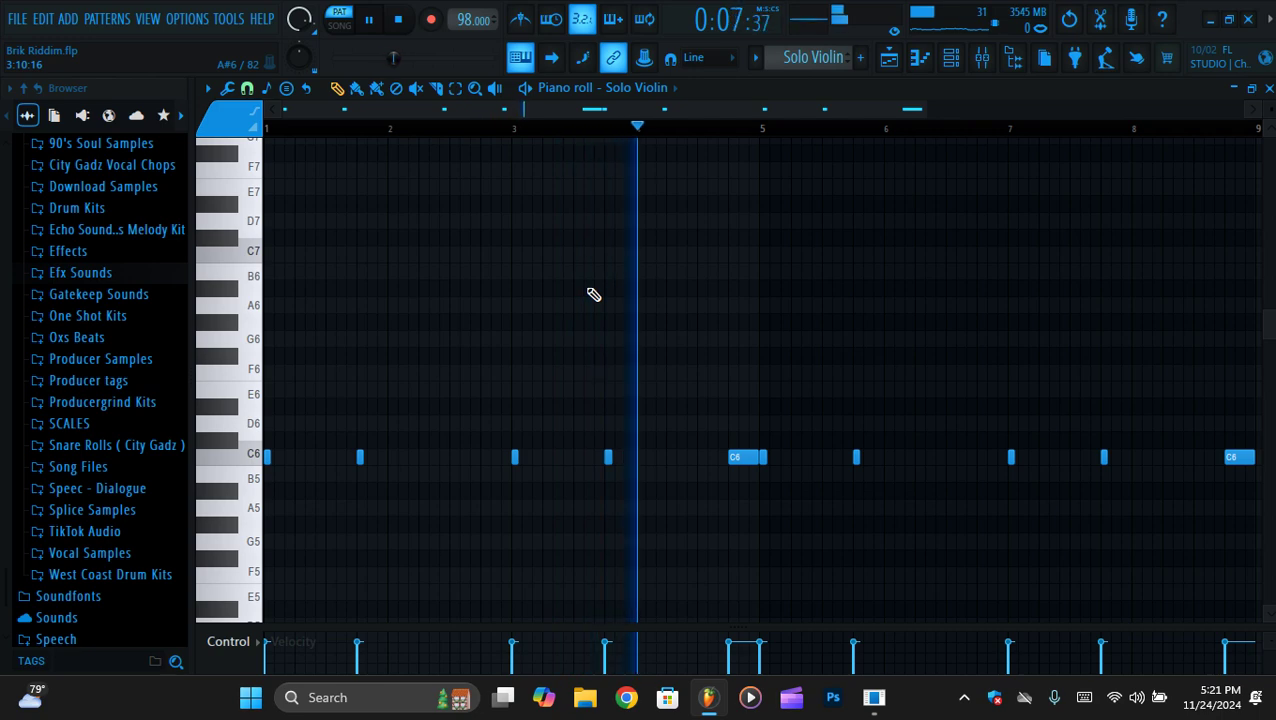
{"action": "key", "text": "space"}
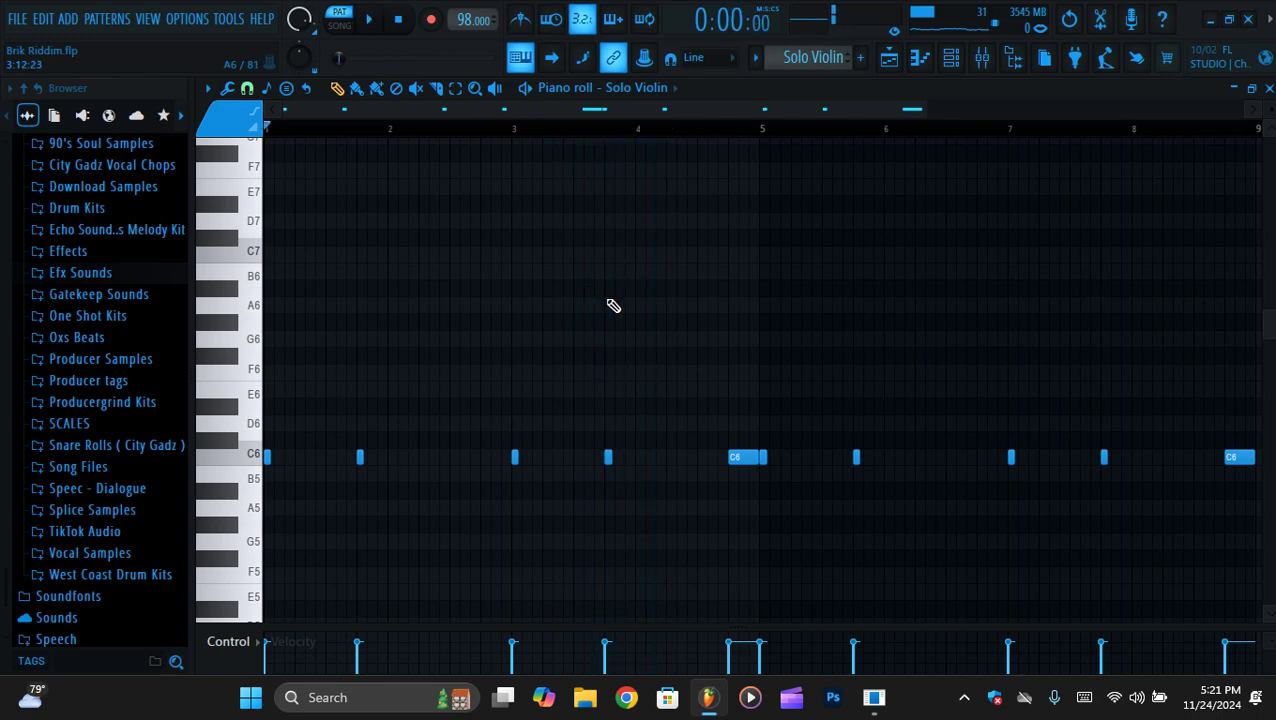
Solo the RIM V6 playlist track, unmute the Solo Violin track, and play the song from bar 9
{"action": "left_click", "coordinate": [903, 56]}
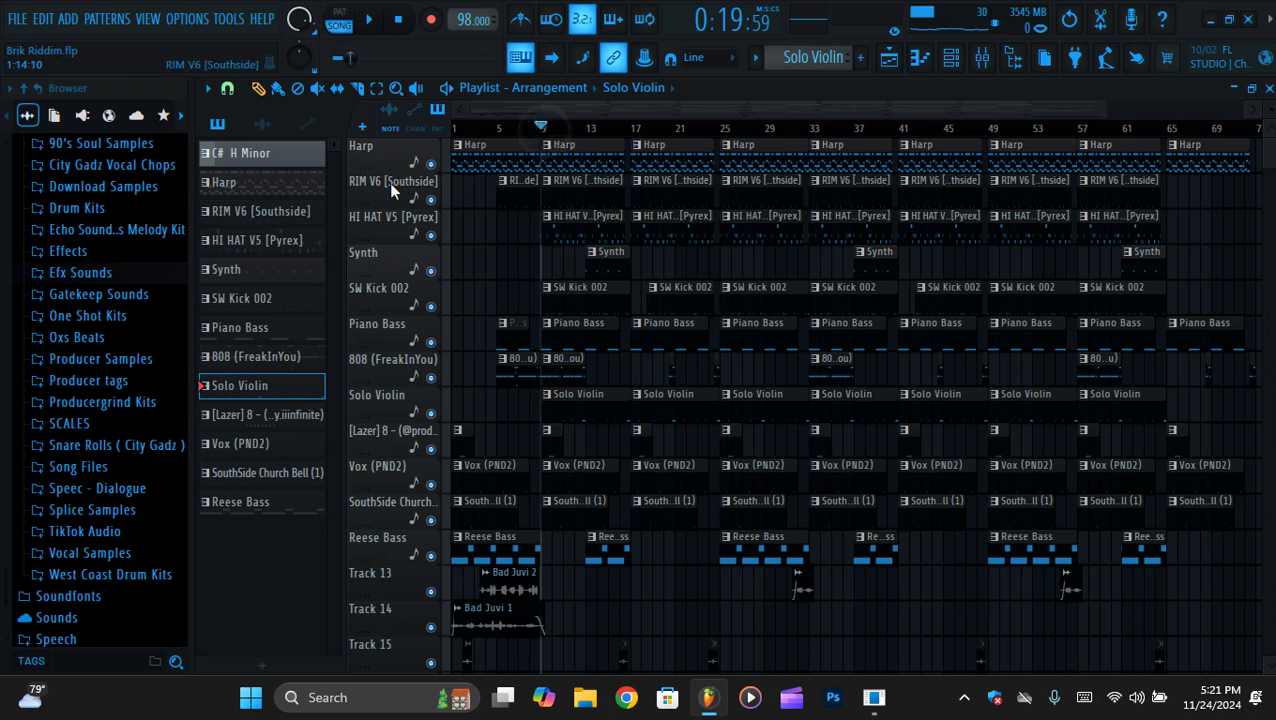
{"action": "right_click", "coordinate": [431, 199]}
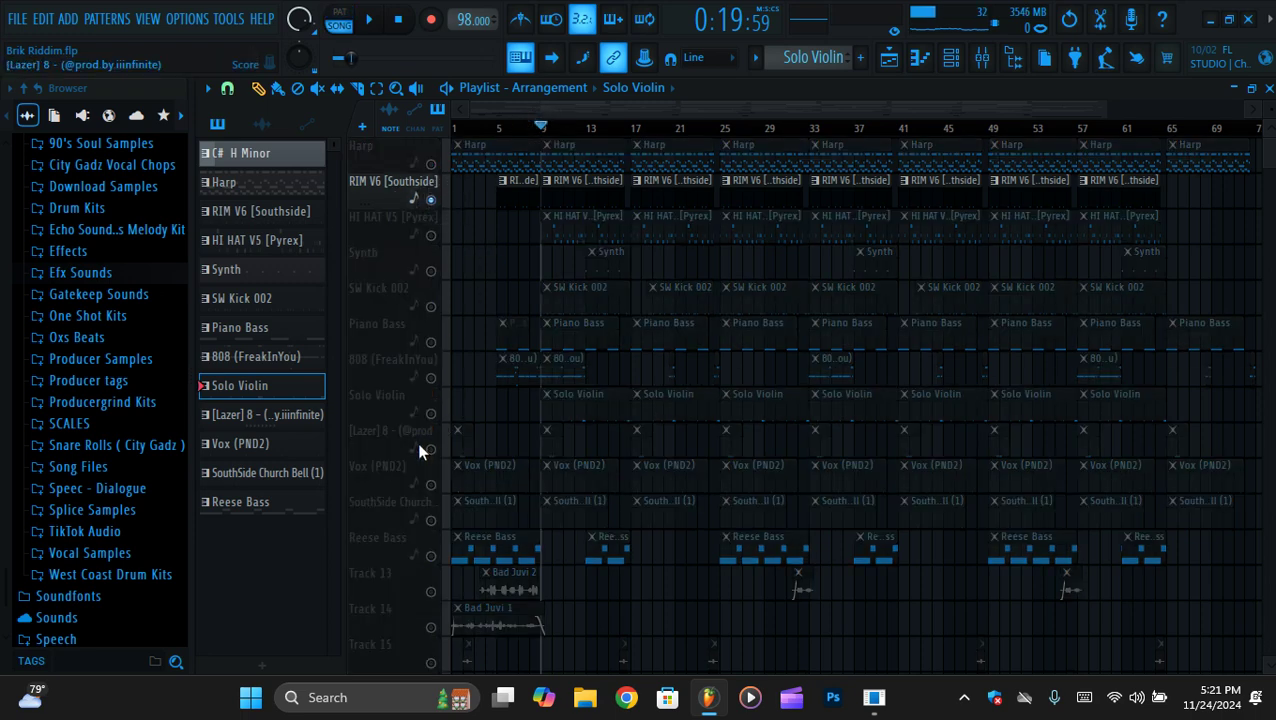
{"action": "left_click", "coordinate": [433, 412]}
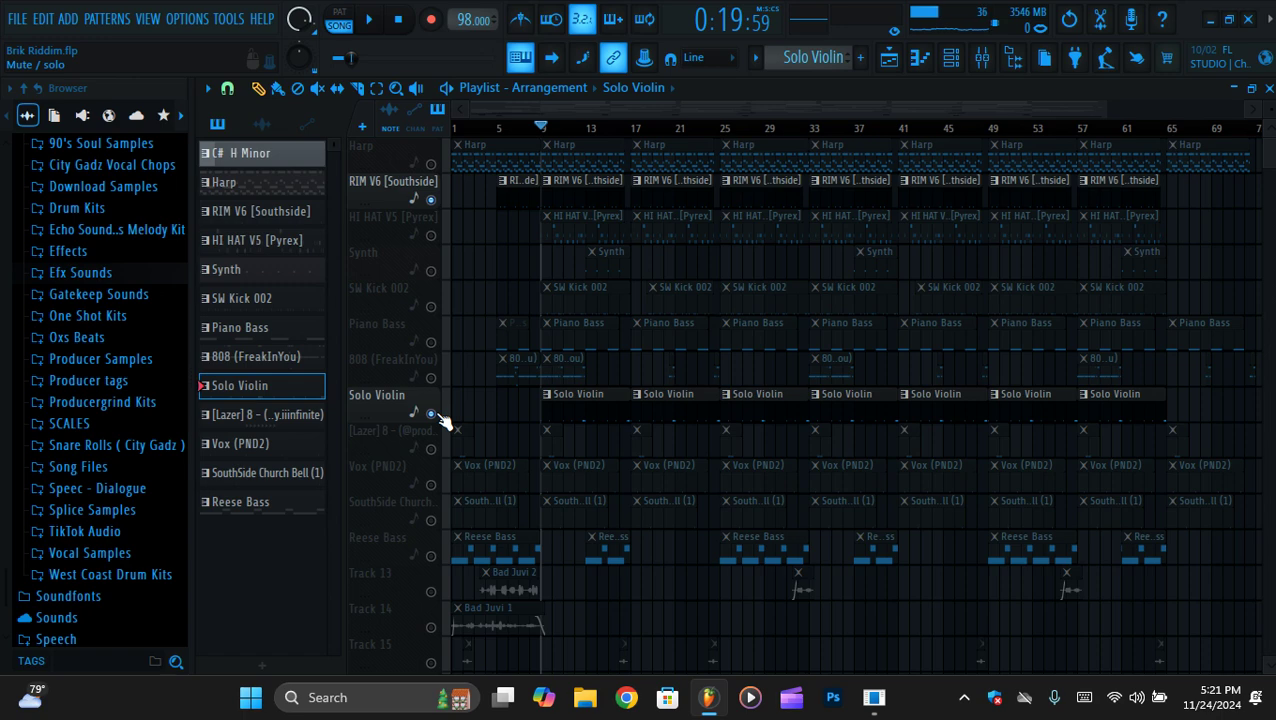
{"action": "key", "text": "space"}
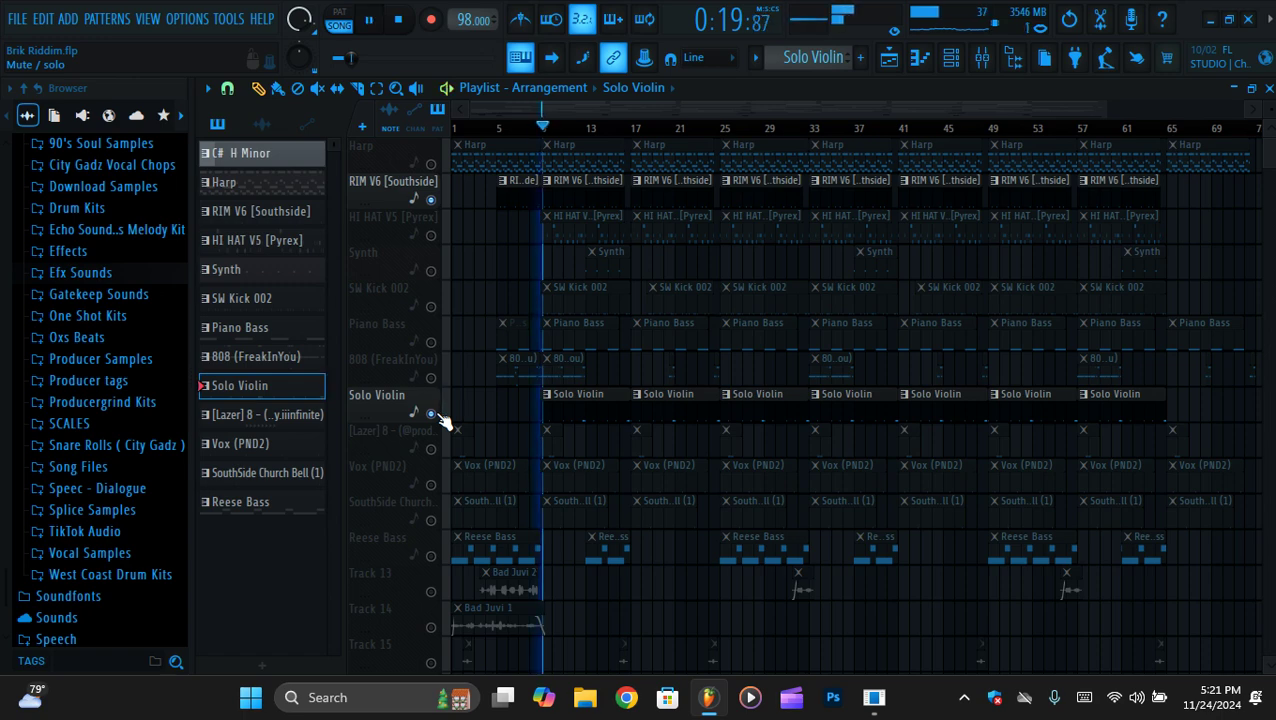
{"action": "key", "text": "space"}
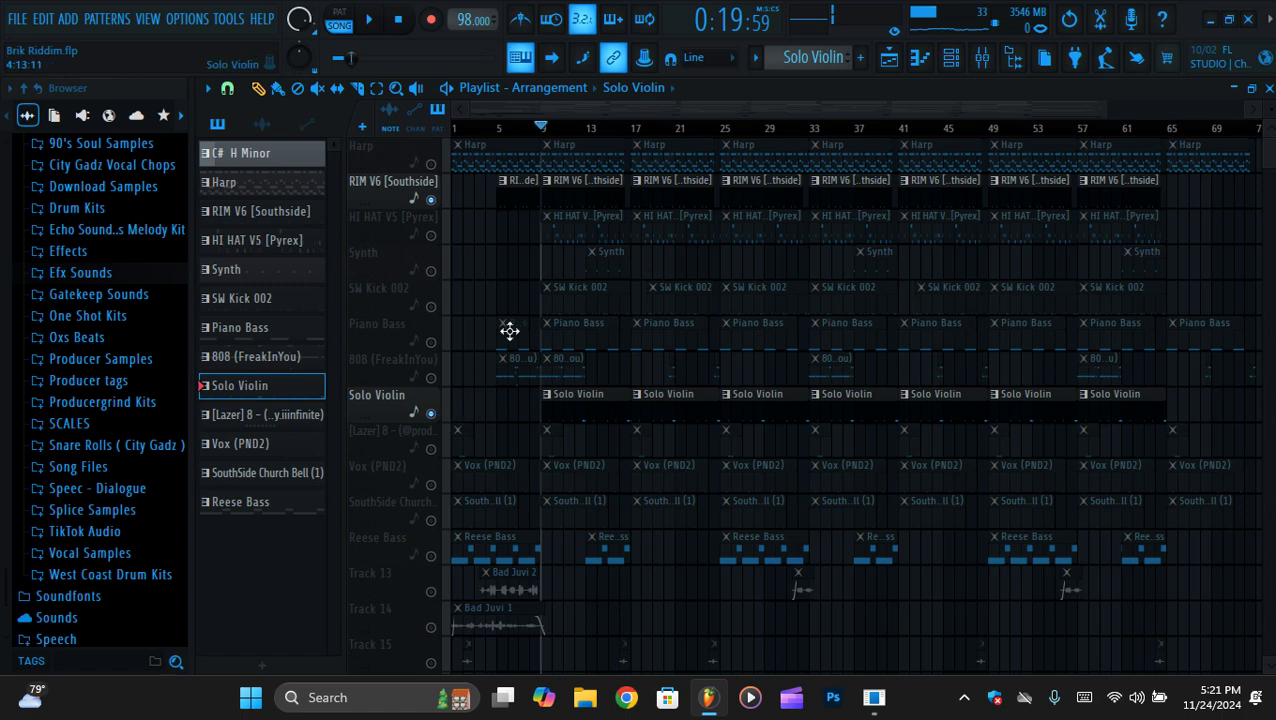
Swap the RIM V6 track for the Harp track and play Harp with Solo Violin from bar 9
{"action": "left_click", "coordinate": [431, 164]}
{"action": "left_click", "coordinate": [431, 199]}
{"action": "key", "text": "space"}
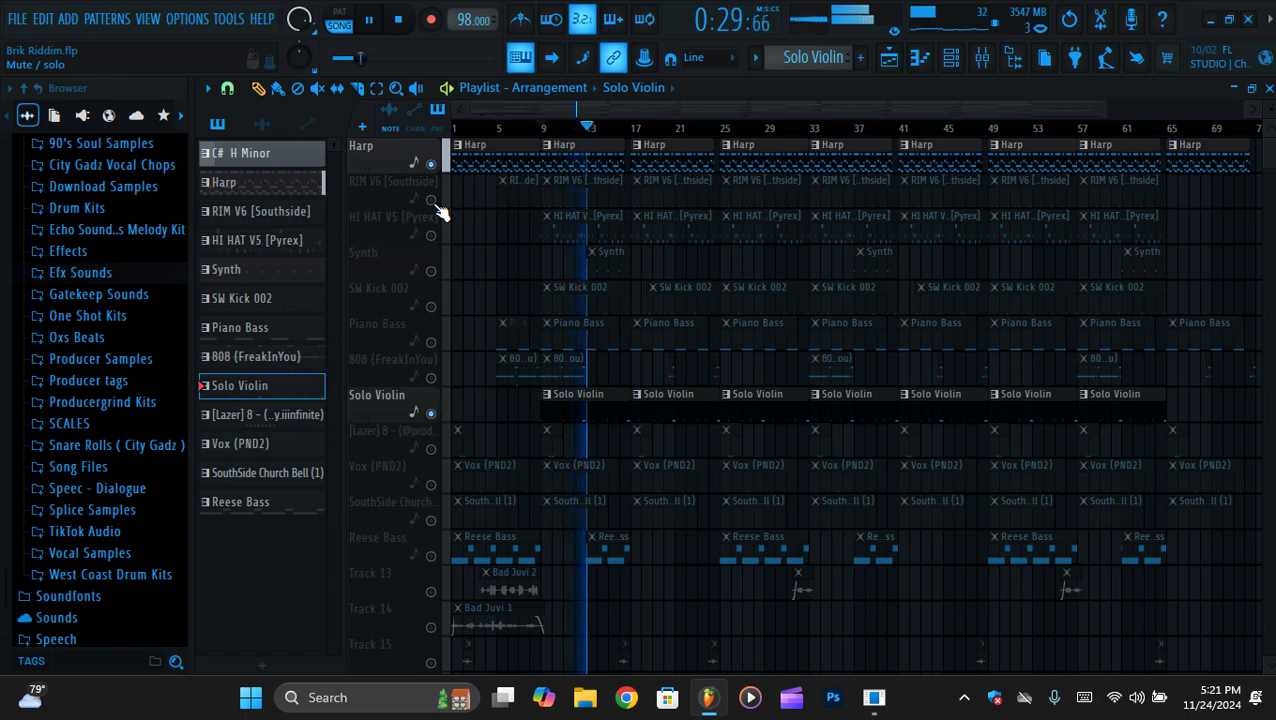
{"action": "key", "text": "space"}
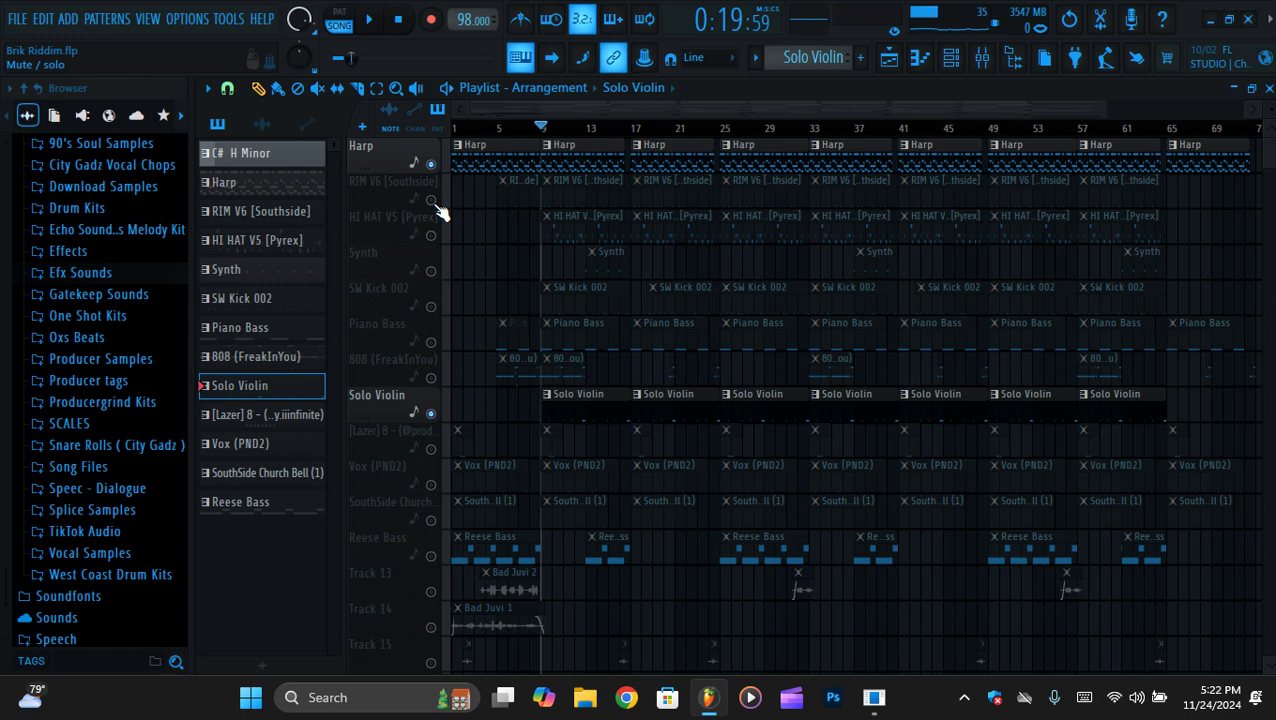
Display the [Lazer] 8 pattern and channel in the piano roll and bring its C5 notes into closer view
{"action": "left_click", "coordinate": [674, 92]}
{"action": "left_click", "coordinate": [726, 406]}
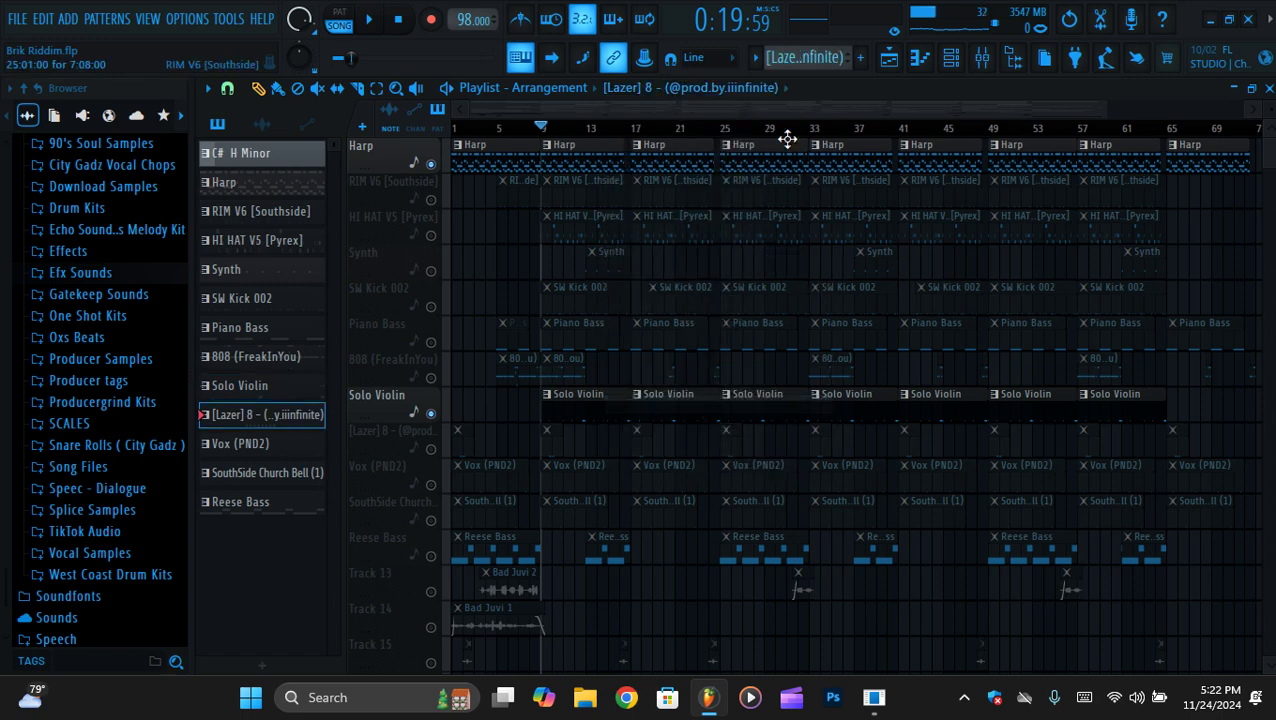
{"action": "left_click", "coordinate": [777, 60]}
{"action": "left_click", "coordinate": [920, 60]}
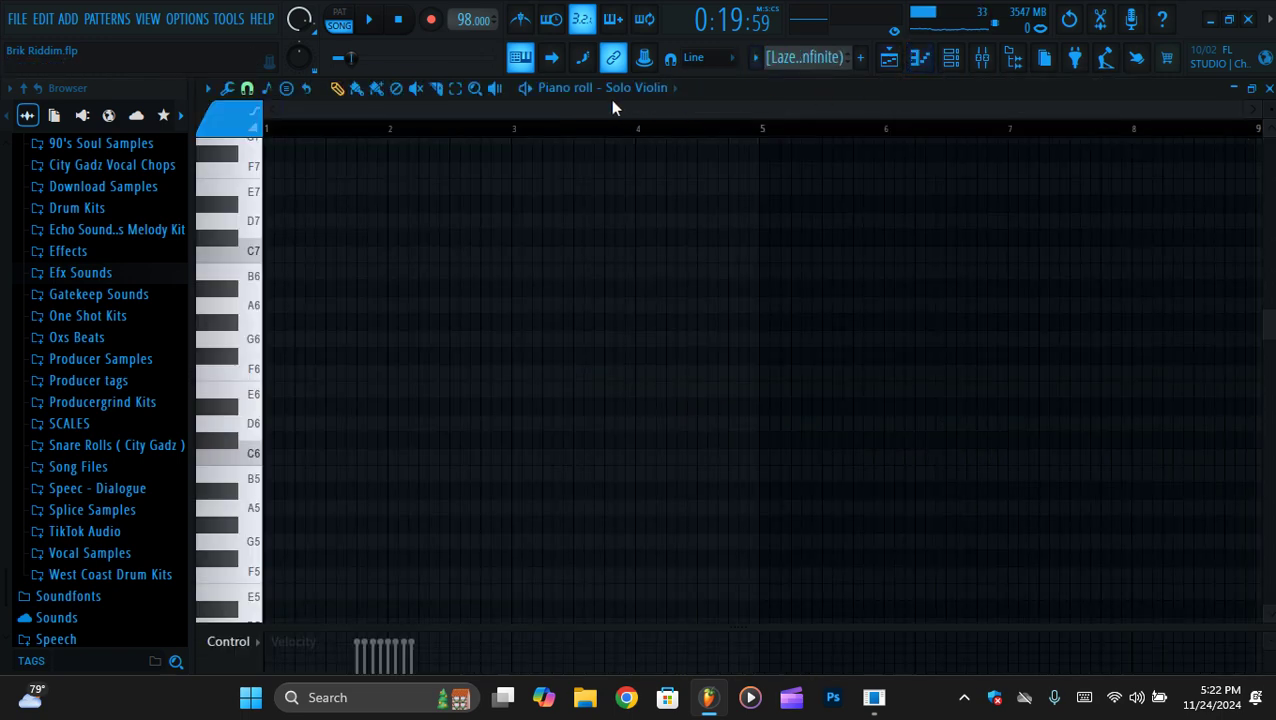
{"action": "left_click", "coordinate": [636, 88]}
{"action": "left_click", "coordinate": [663, 441]}
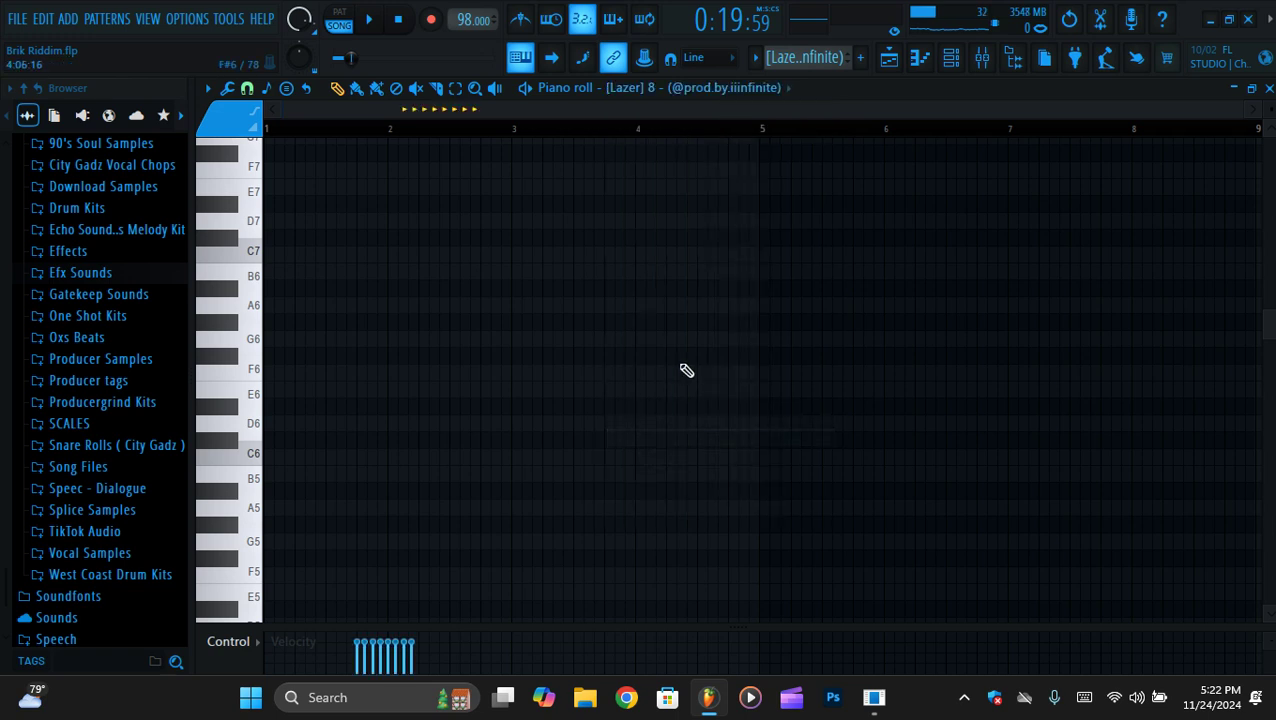
{"action": "left_click_drag", "start_coordinate": [1244, 114], "coordinate": [919, 115]}
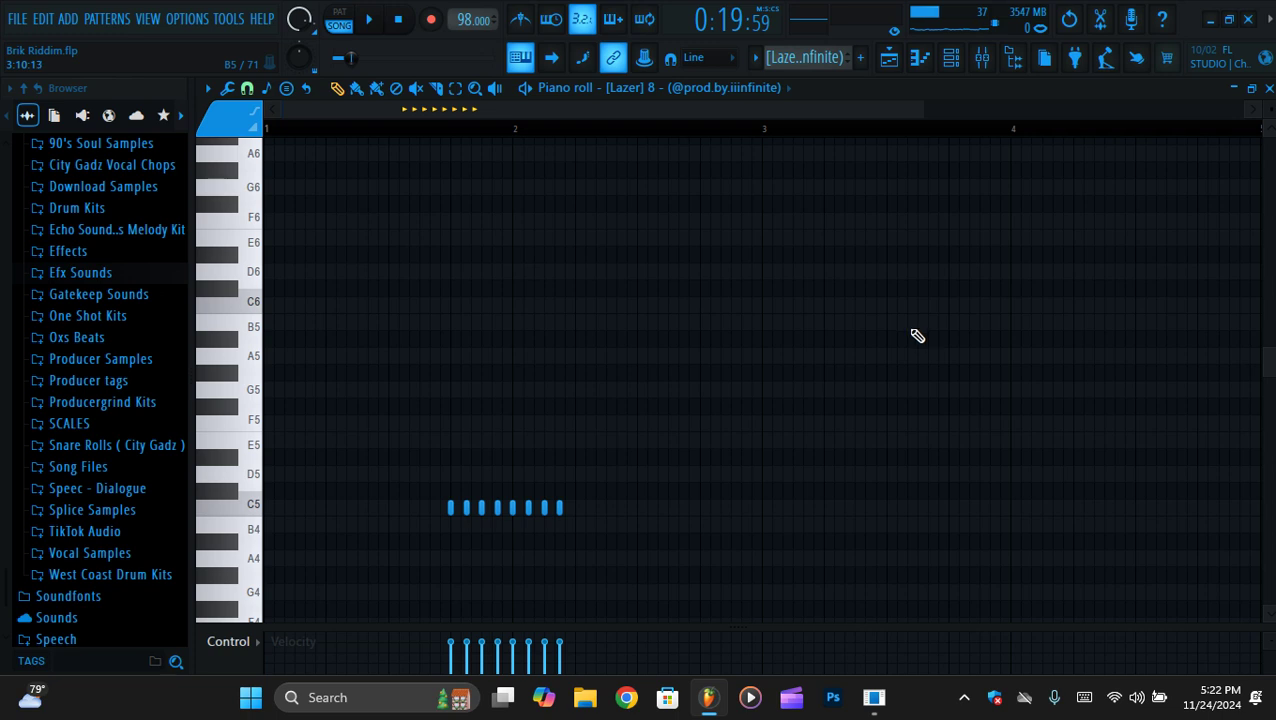
Play the [Lazer] 8 notes in pattern mode, stop playback, and return to the playlist
{"action": "key", "text": "l"}
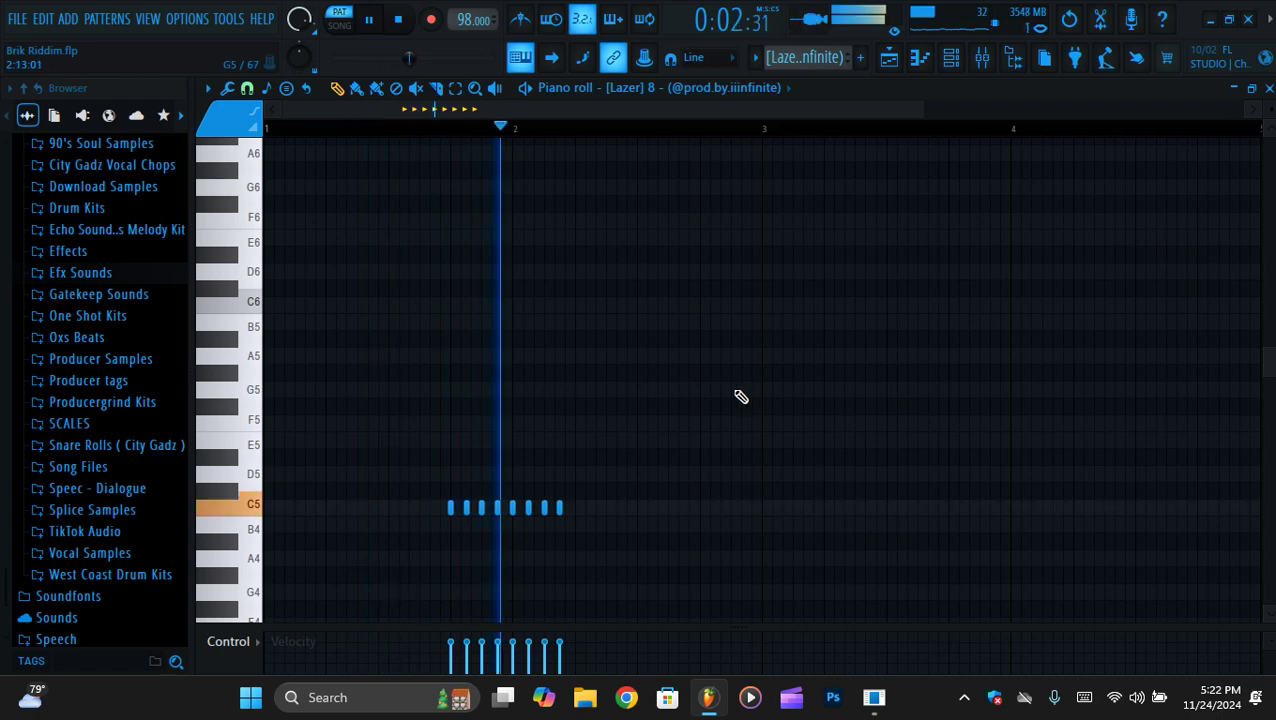
{"action": "key", "text": "space"}
{"action": "left_click", "coordinate": [889, 57]}
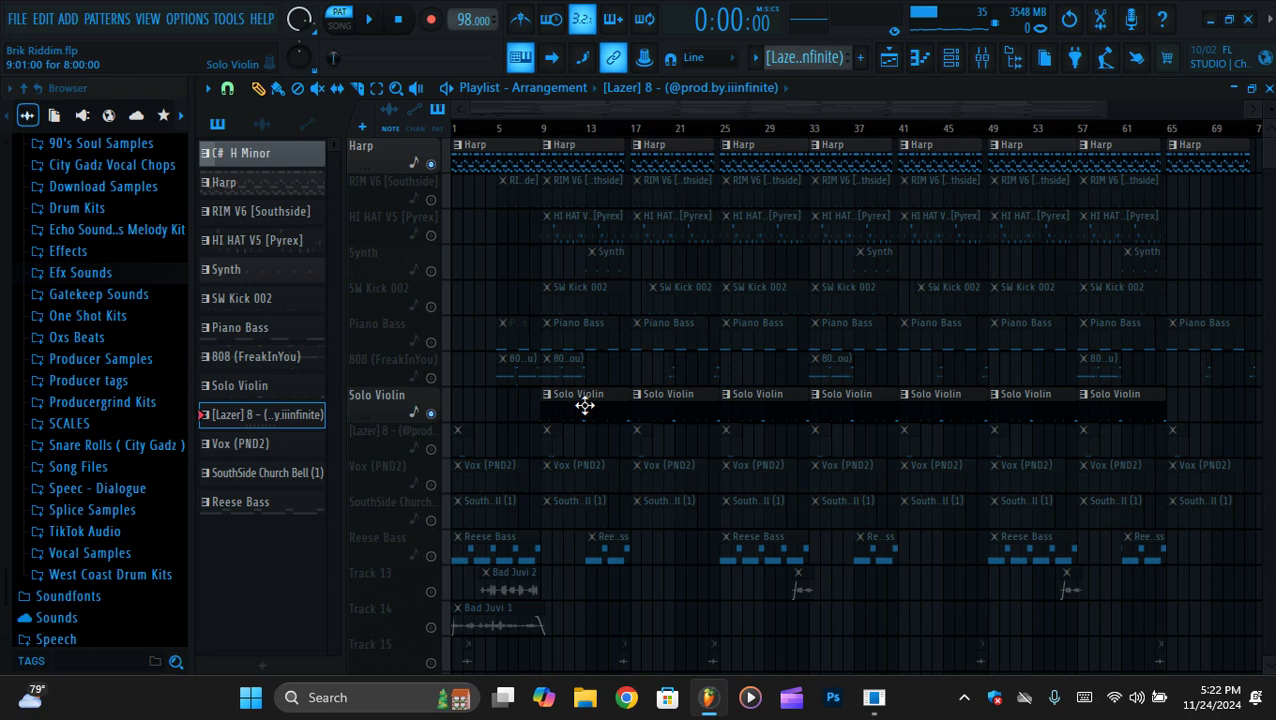
Unmute the [Lazer] 8 playlist track and play the song from bar 9
{"action": "left_click", "coordinate": [431, 449]}
{"action": "left_click", "coordinate": [543, 129]}
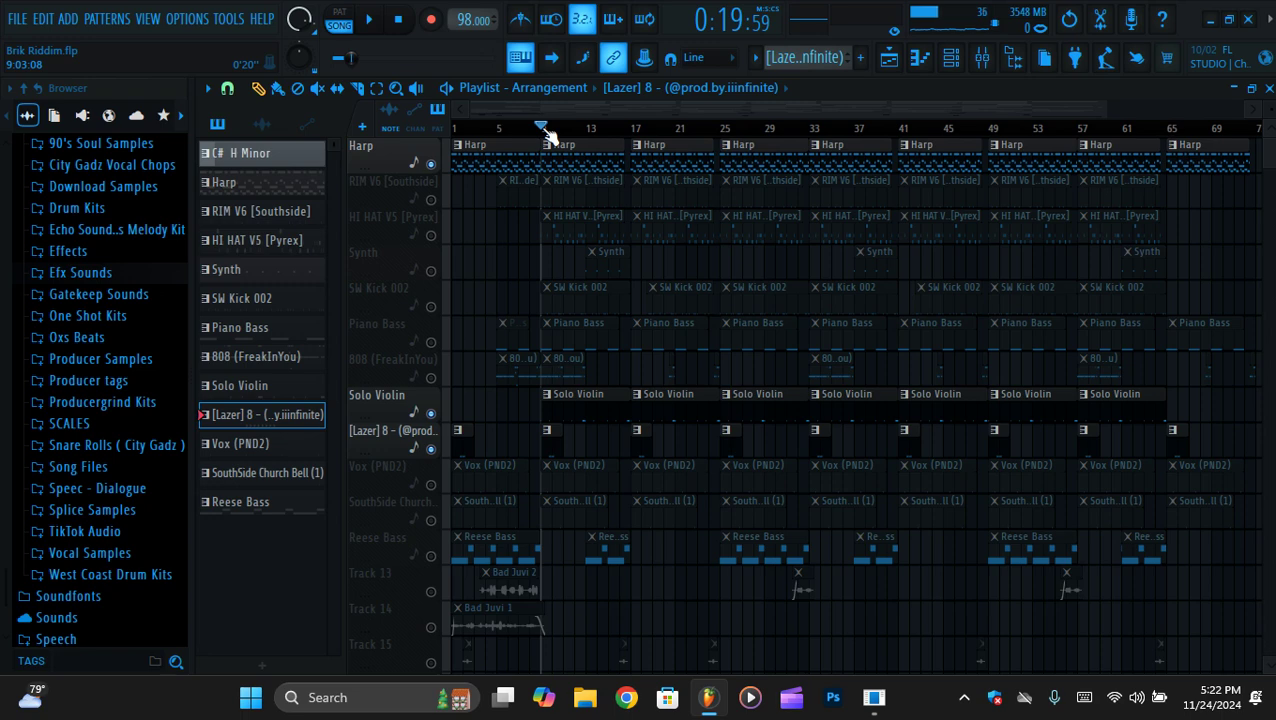
{"action": "key", "text": "space"}
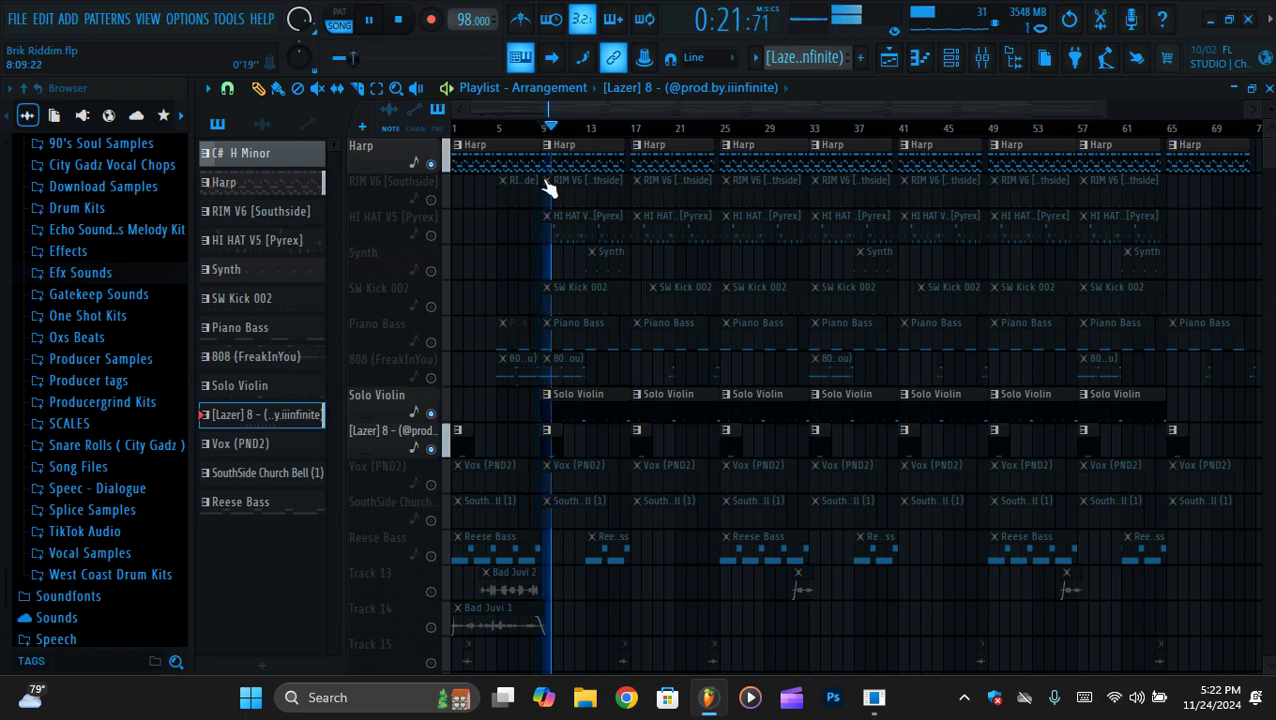
{"action": "key", "text": "space"}
Unmute the 808 (FreakInYou) track and play it with the other active tracks from bar 9
{"action": "left_click", "coordinate": [432, 379]}
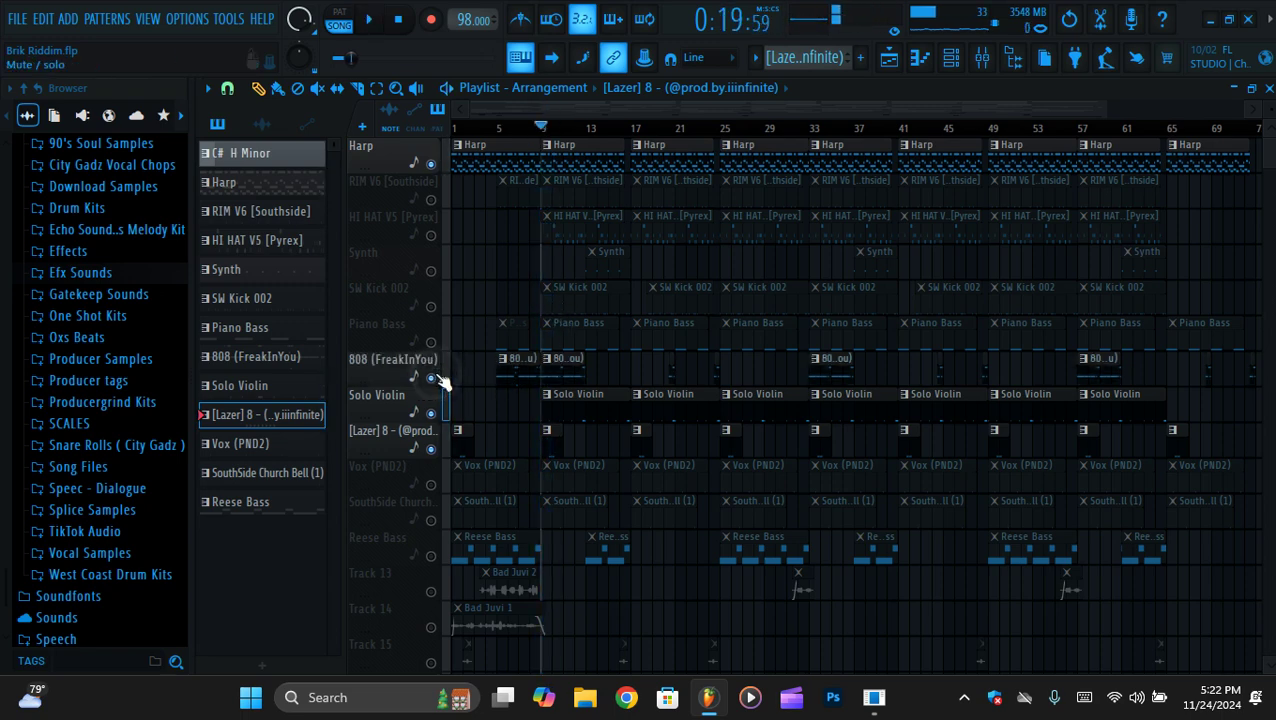
{"action": "key", "text": "space"}
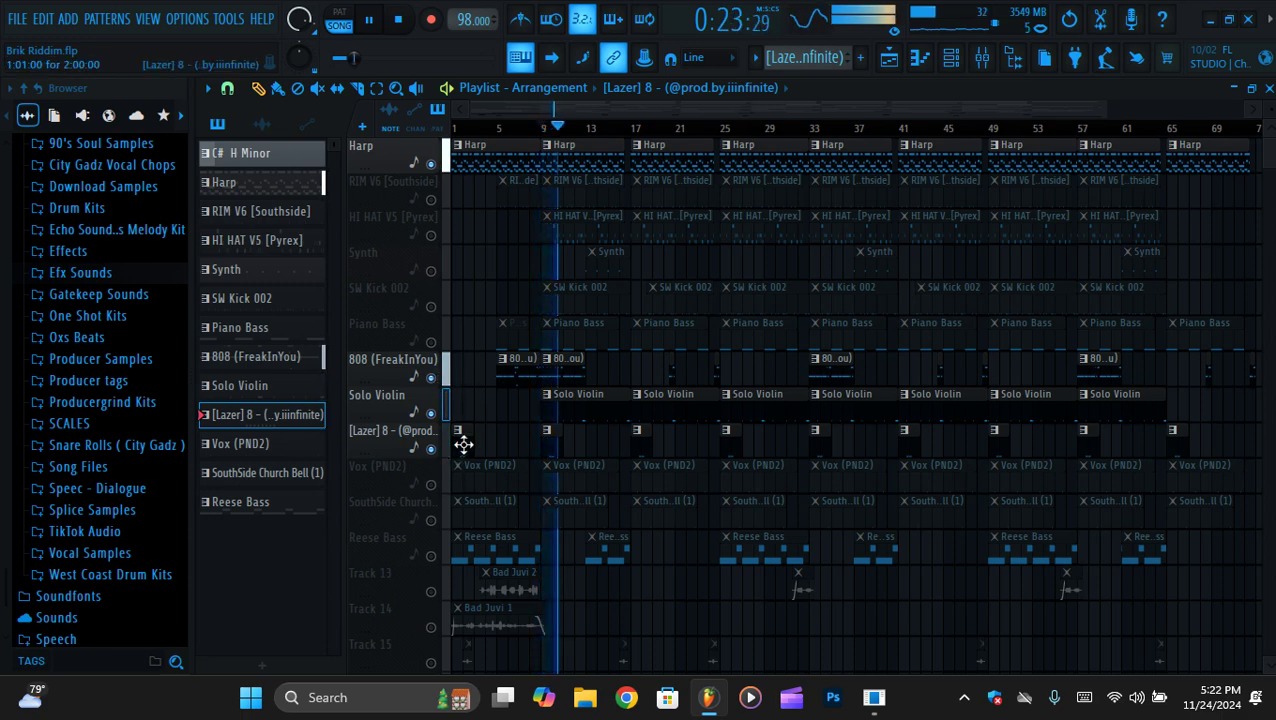
{"action": "key", "text": "space"}
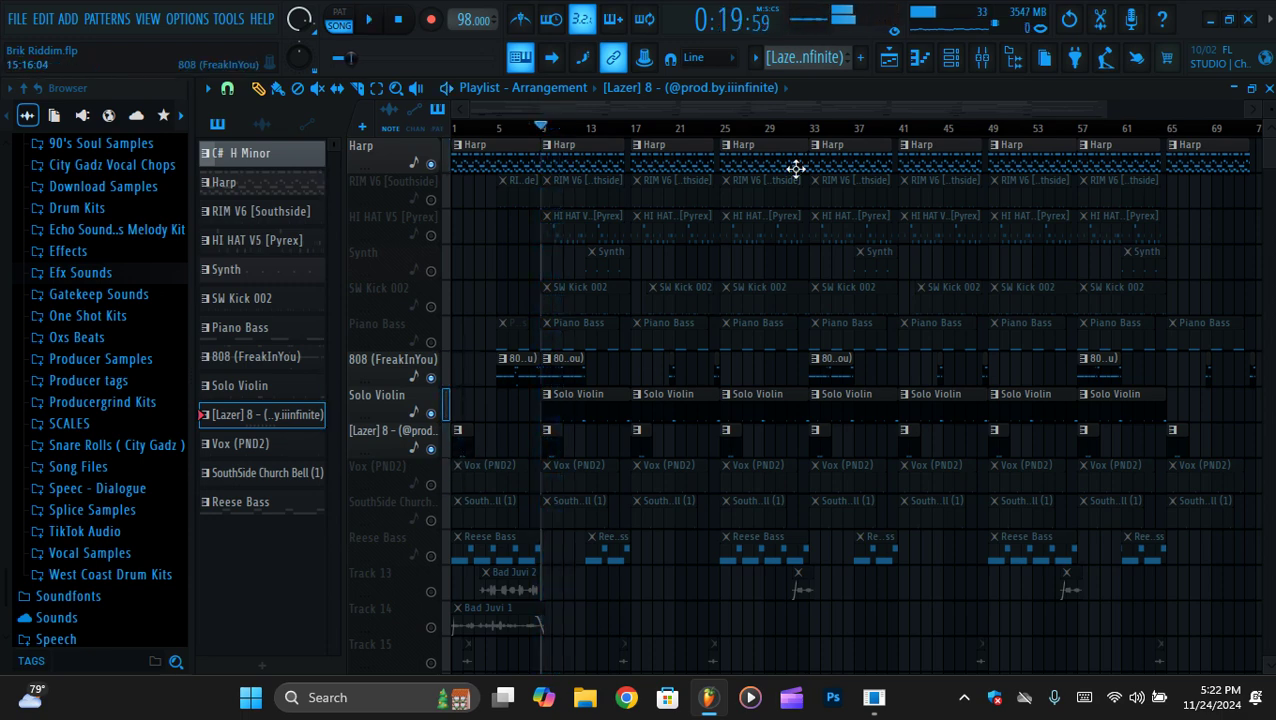
Display the Vox (PND2) pattern and channel in the piano roll
{"action": "left_click", "coordinate": [785, 88]}
{"action": "left_click", "coordinate": [660, 422]}
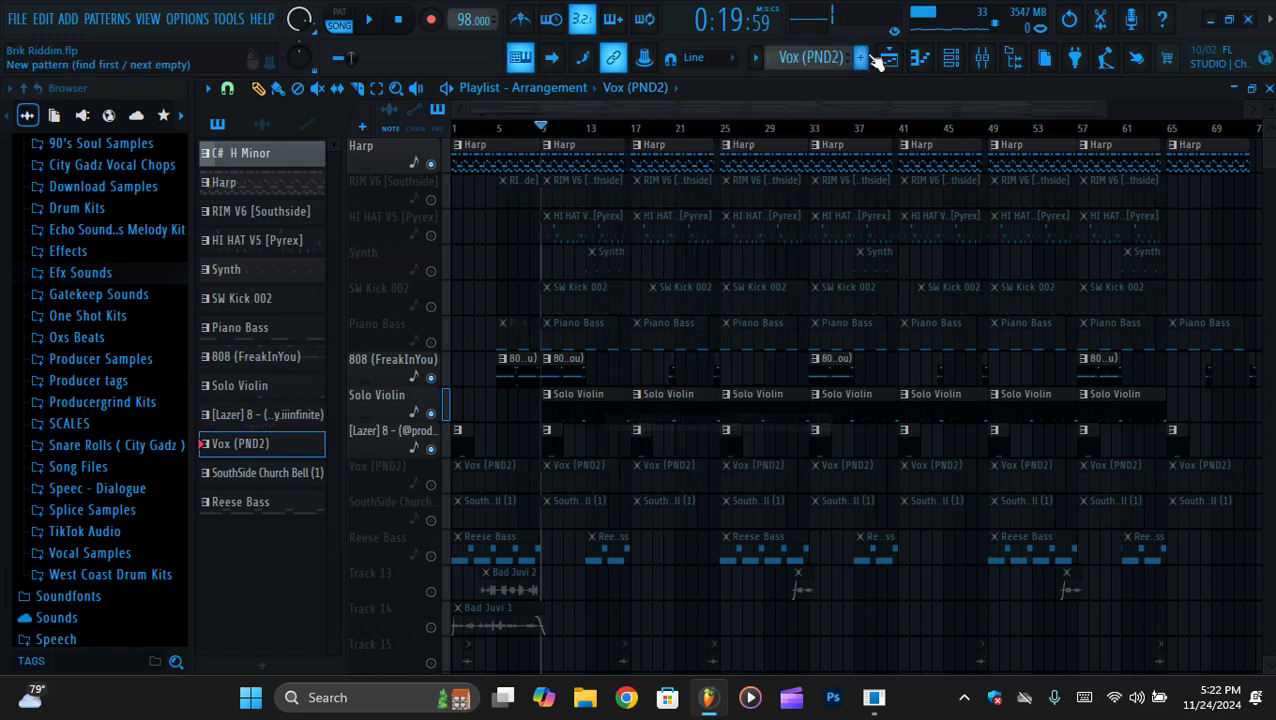
{"action": "left_click", "coordinate": [919, 58]}
{"action": "left_click", "coordinate": [620, 87]}
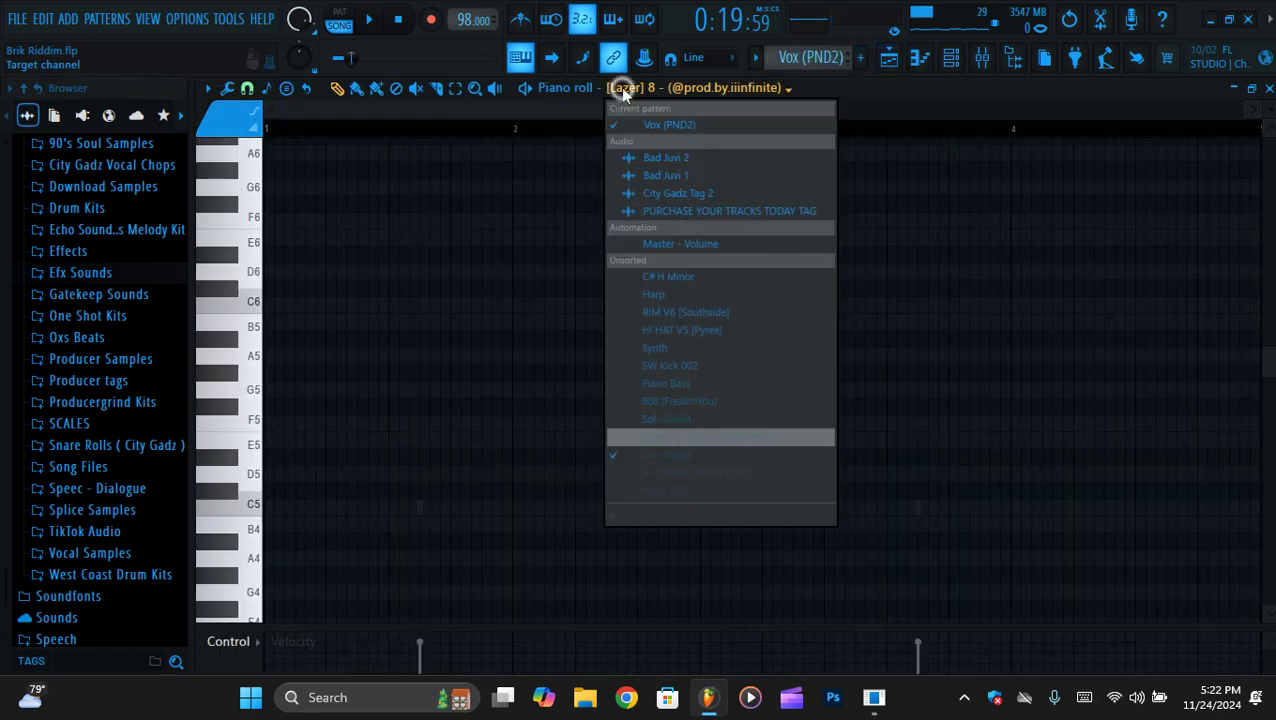
{"action": "left_click", "coordinate": [647, 455]}
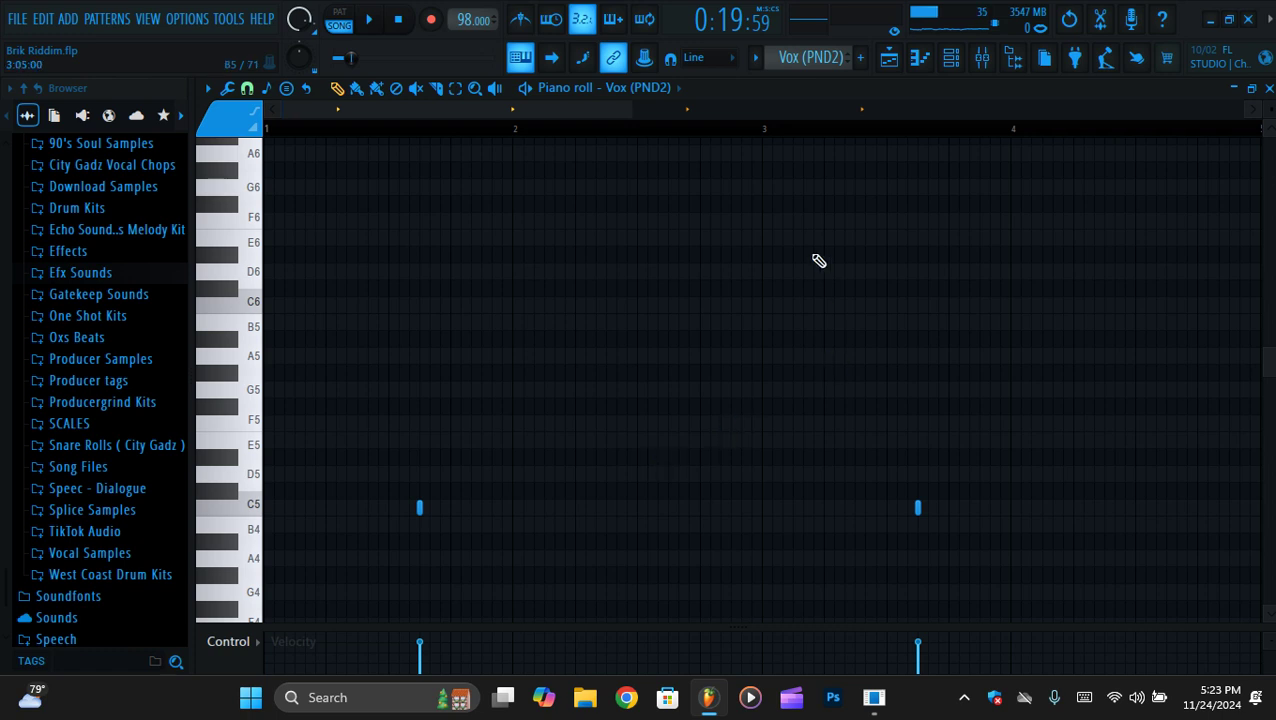
Play the Vox (PND2) notes in pattern mode, starting just before the first C5 note
{"action": "left_click", "coordinate": [889, 58]}
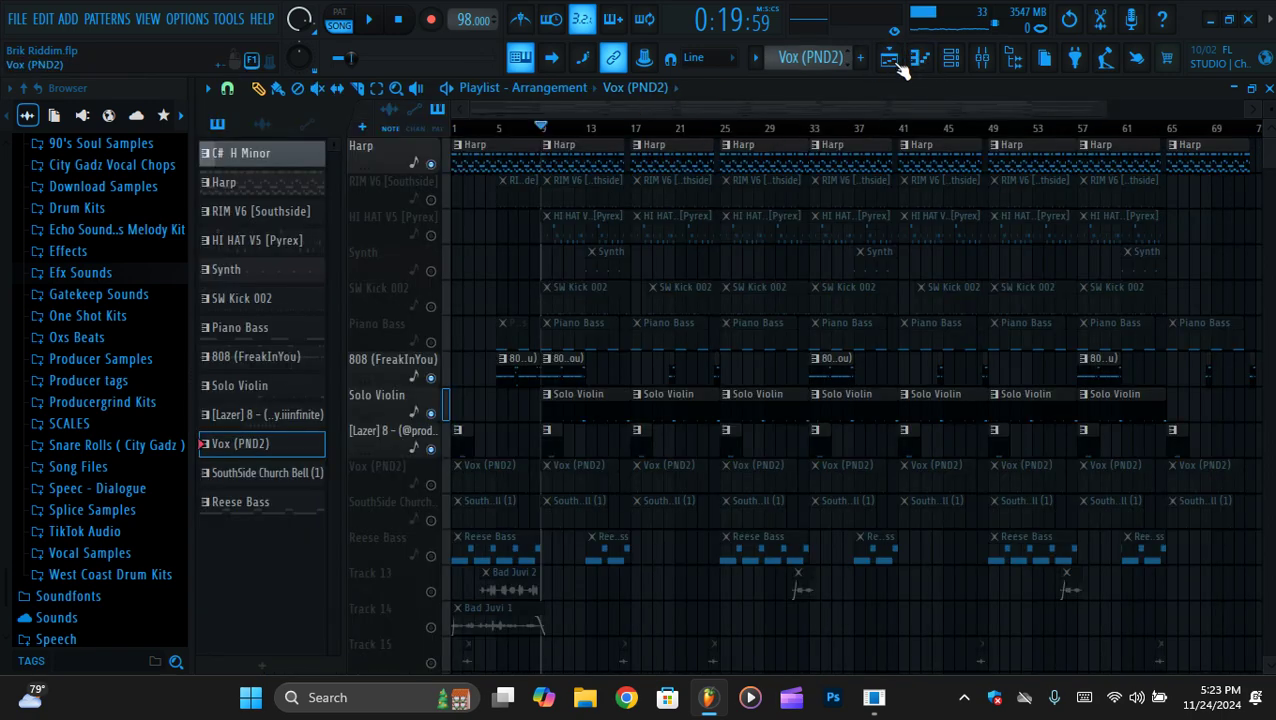
{"action": "left_click", "coordinate": [914, 60]}
{"action": "left_click", "coordinate": [400, 127]}
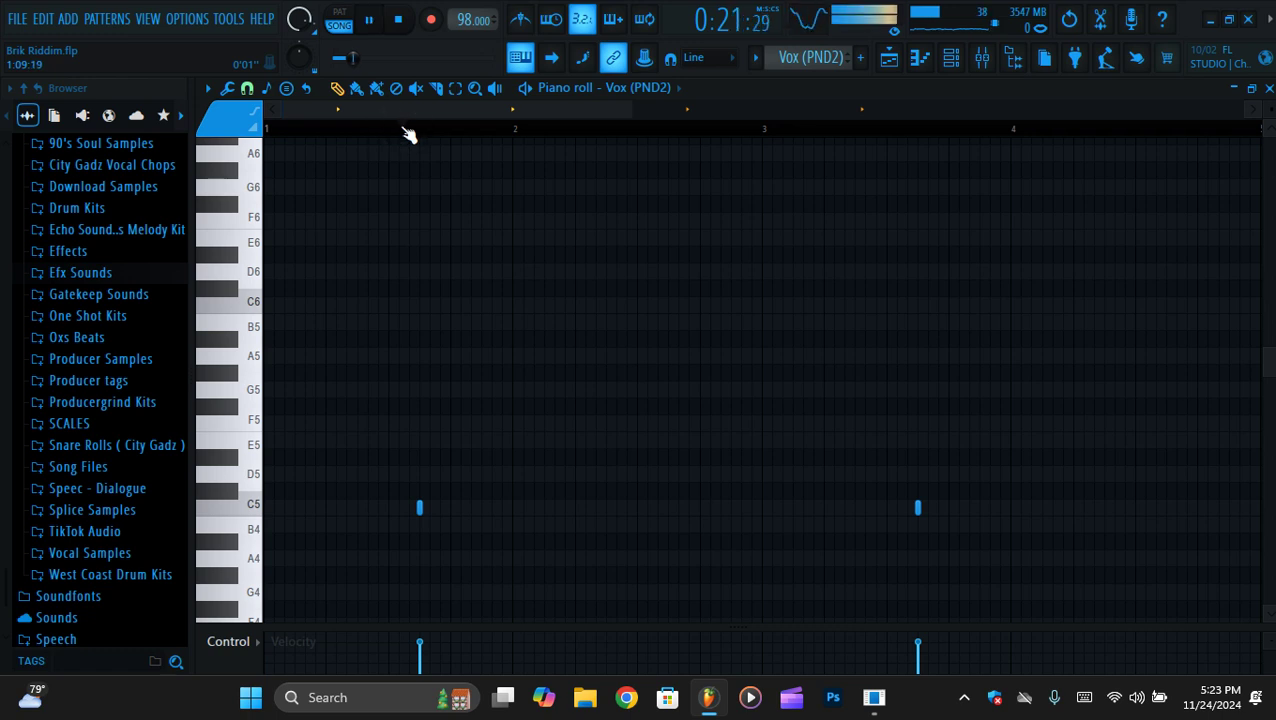
{"action": "key", "text": "l"}
{"action": "key", "text": "space"}
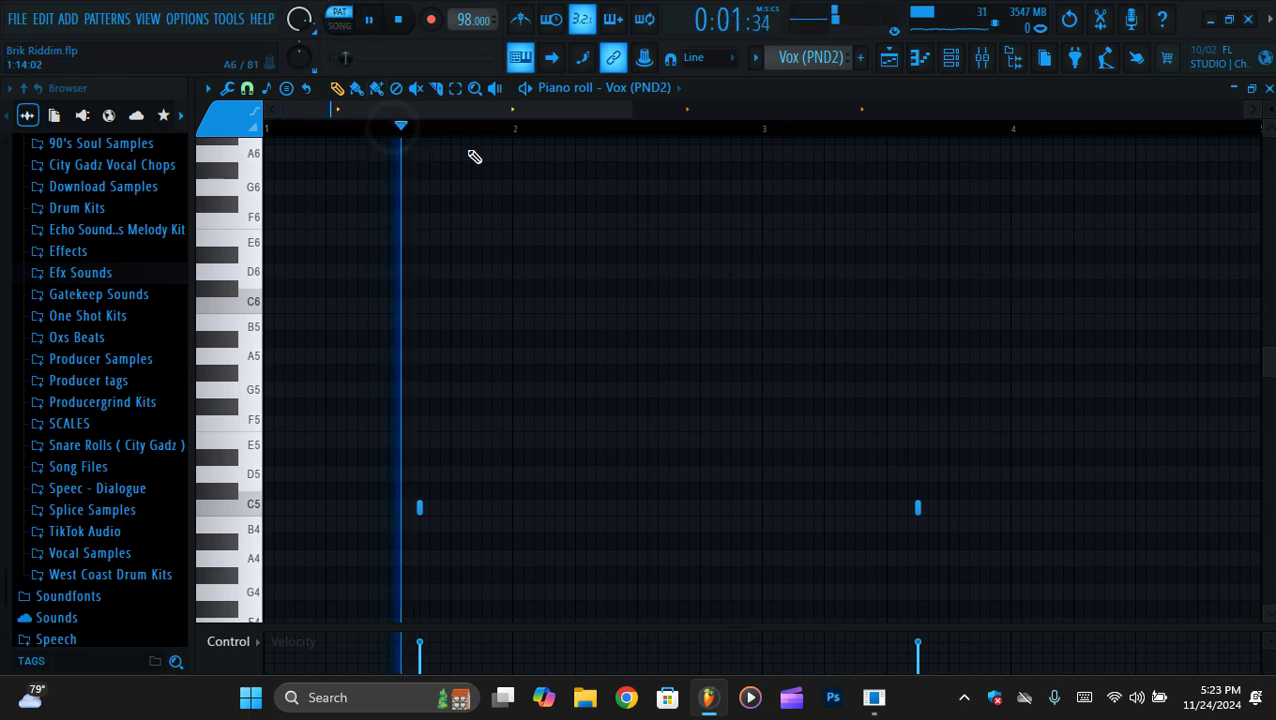
Return to the playlist, unmute the Vox (PND2) track, and play the song from bar 9
{"action": "left_click", "coordinate": [888, 57]}
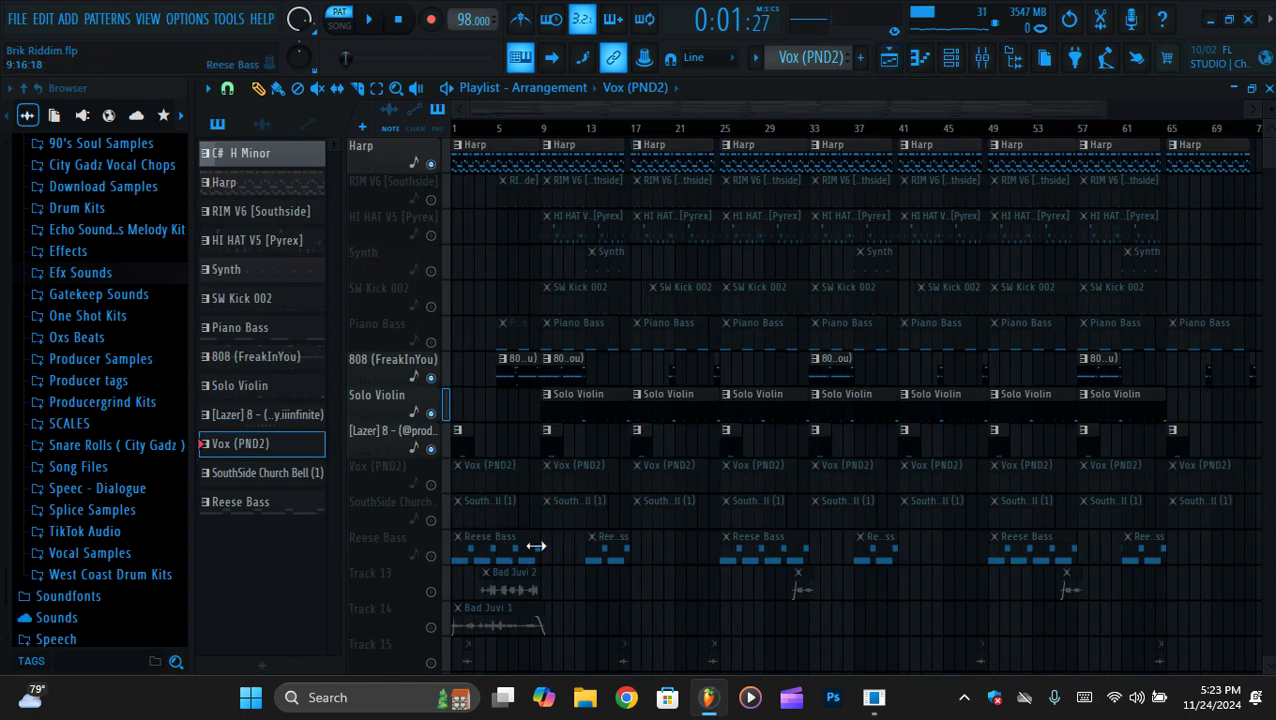
{"action": "left_click", "coordinate": [431, 485]}
{"action": "left_click", "coordinate": [541, 132]}
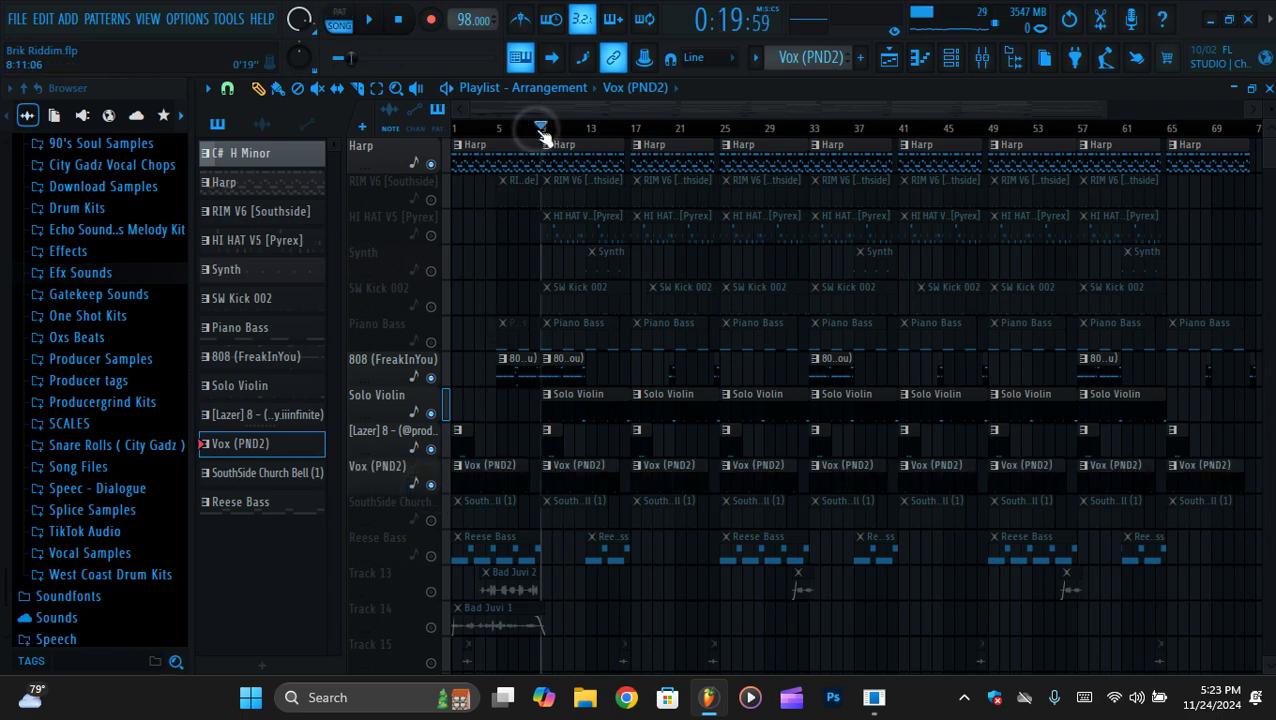
{"action": "key", "text": "space"}
{"action": "key", "text": "space"}
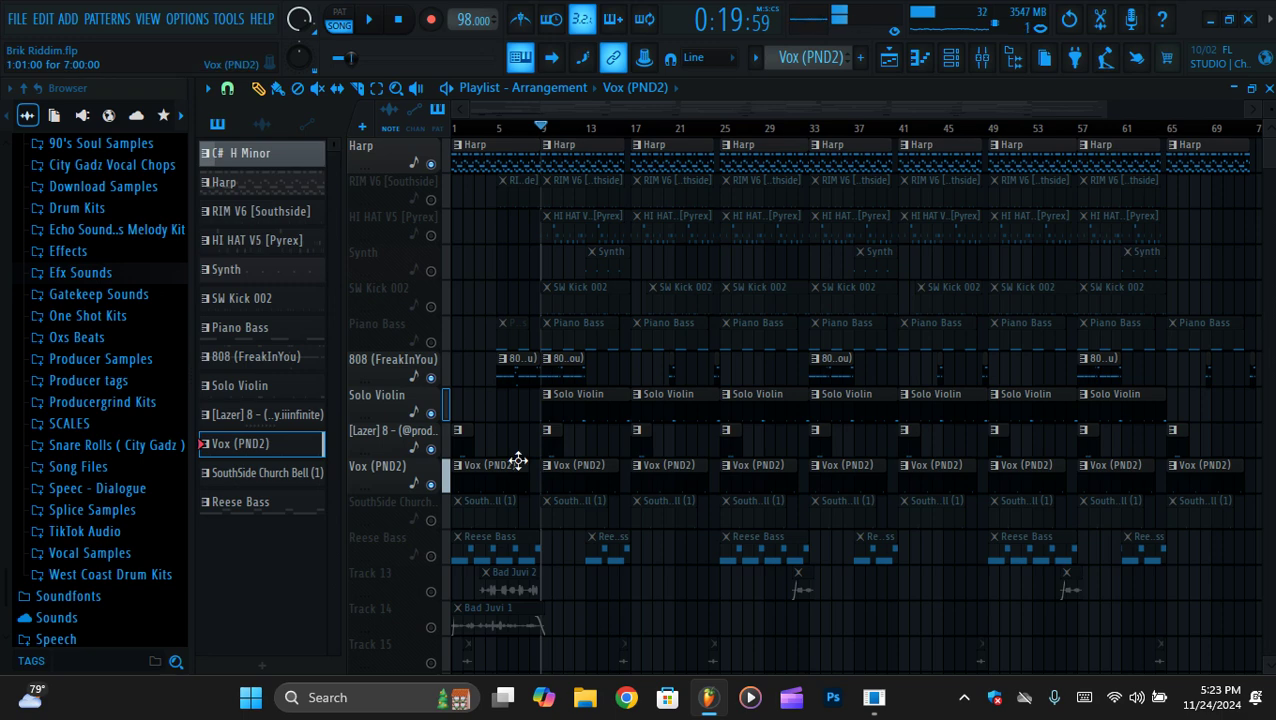
Select the SouthSide Church Bell (1) pattern, unmute its track, and play the song from bar 9
{"action": "left_click", "coordinate": [641, 88]}
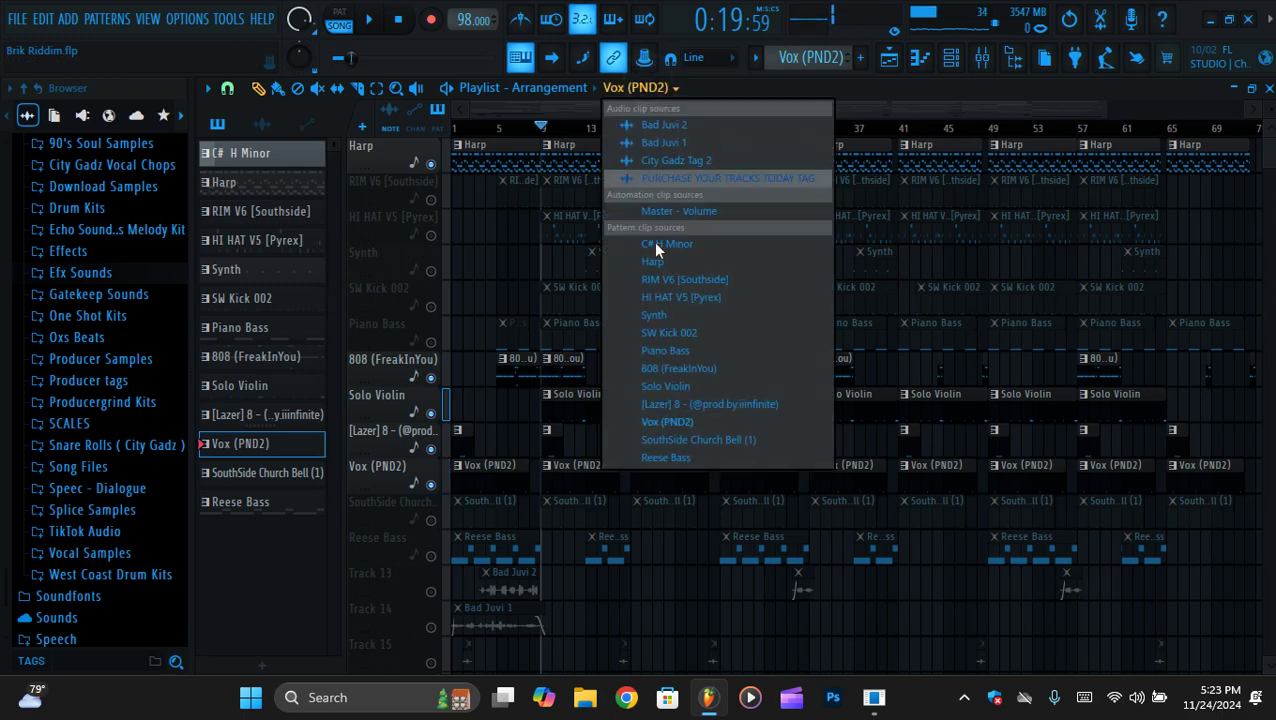
{"action": "left_click", "coordinate": [672, 440]}
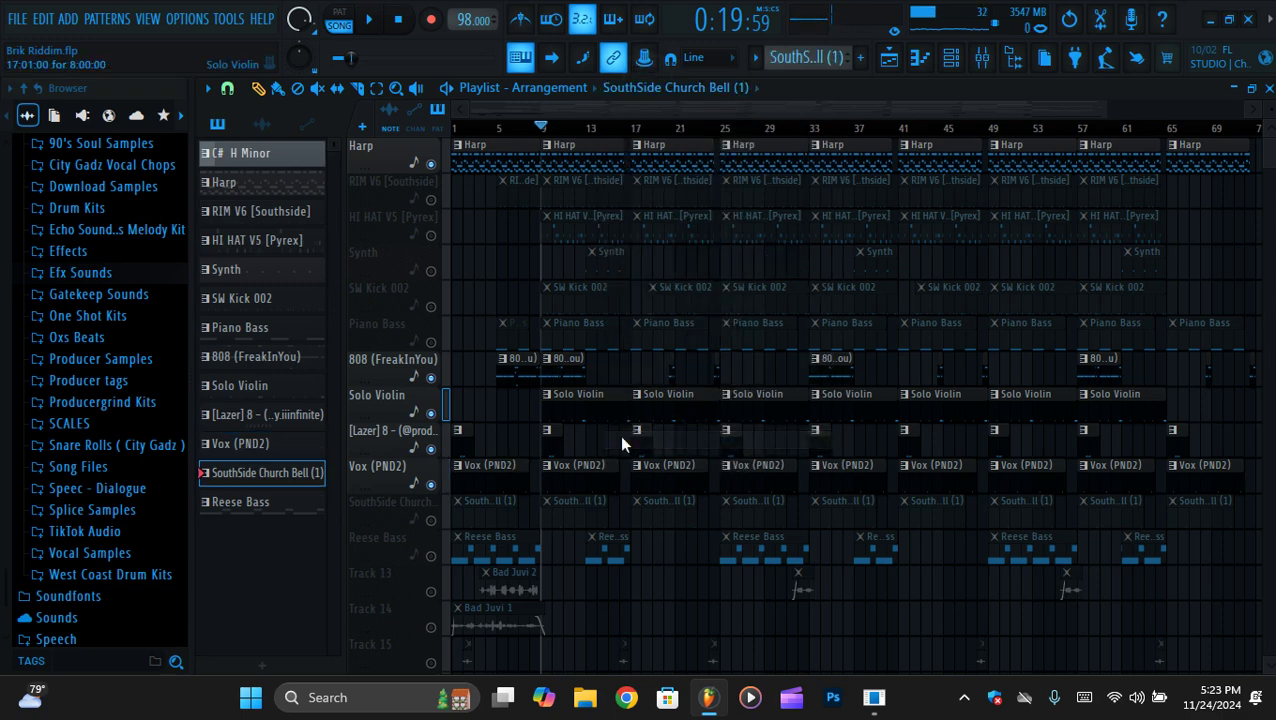
{"action": "left_click", "coordinate": [431, 520]}
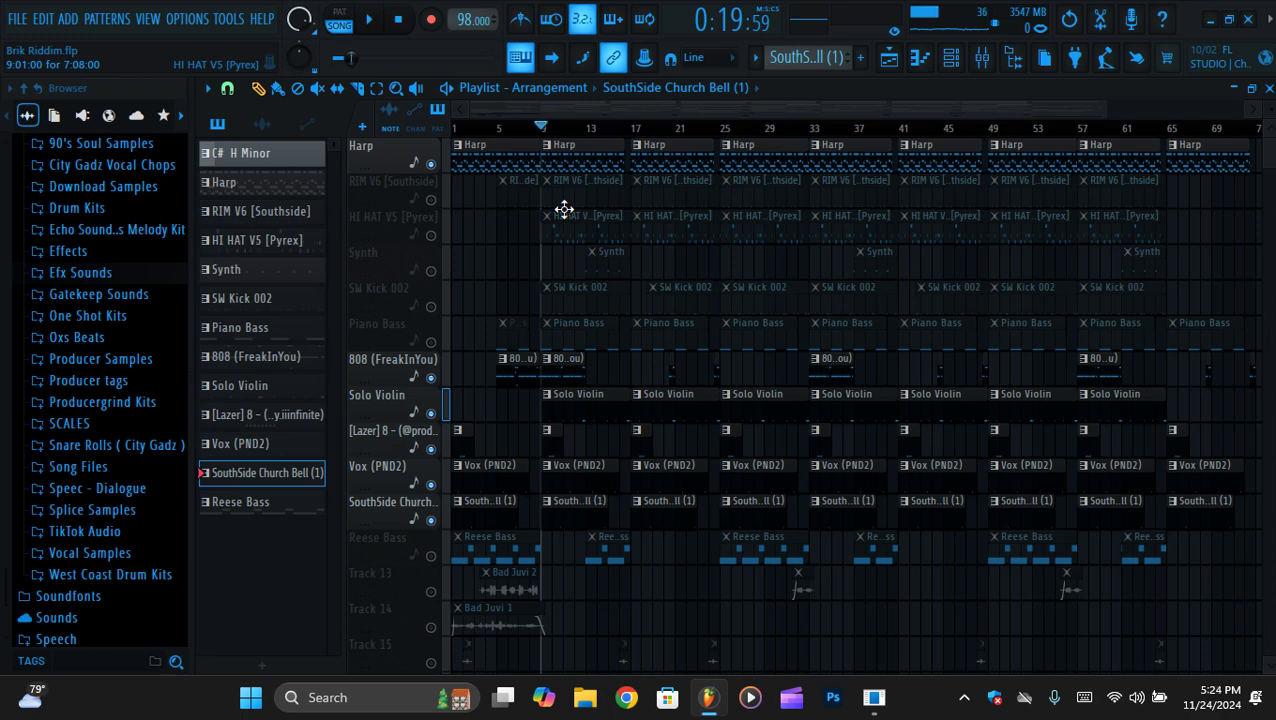
{"action": "key", "text": "space"}
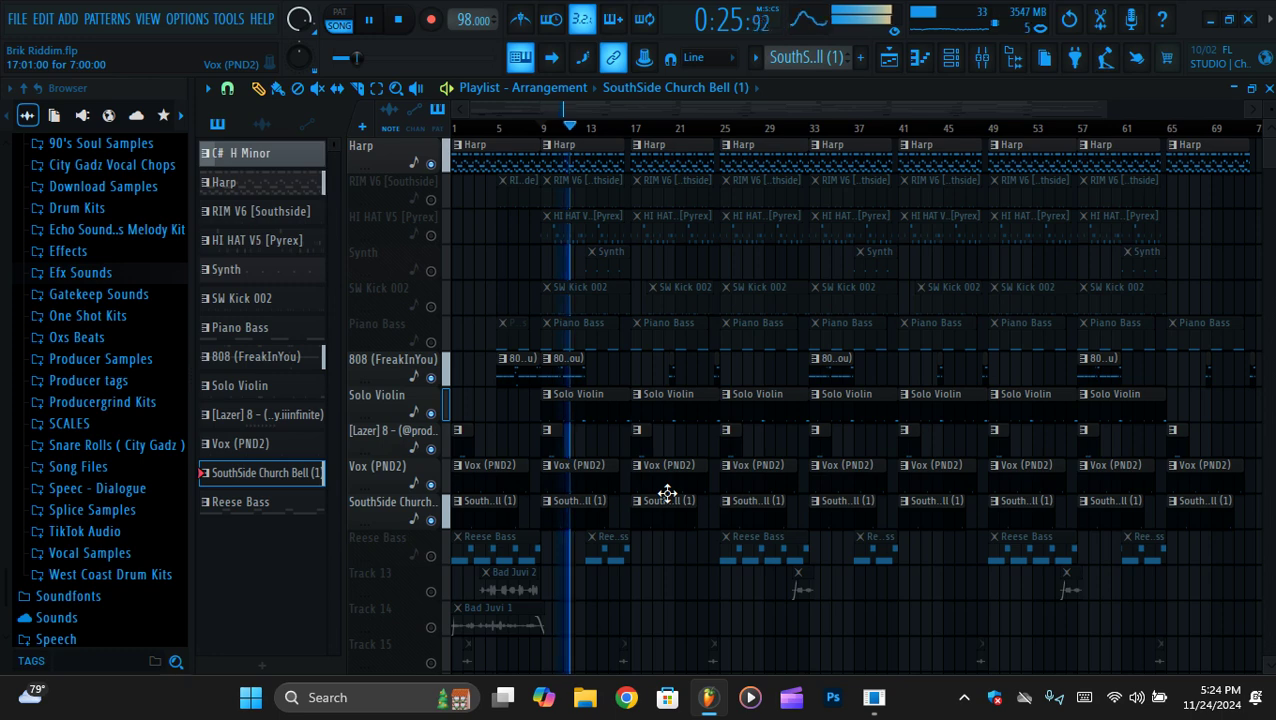
{"action": "key", "text": "space"}
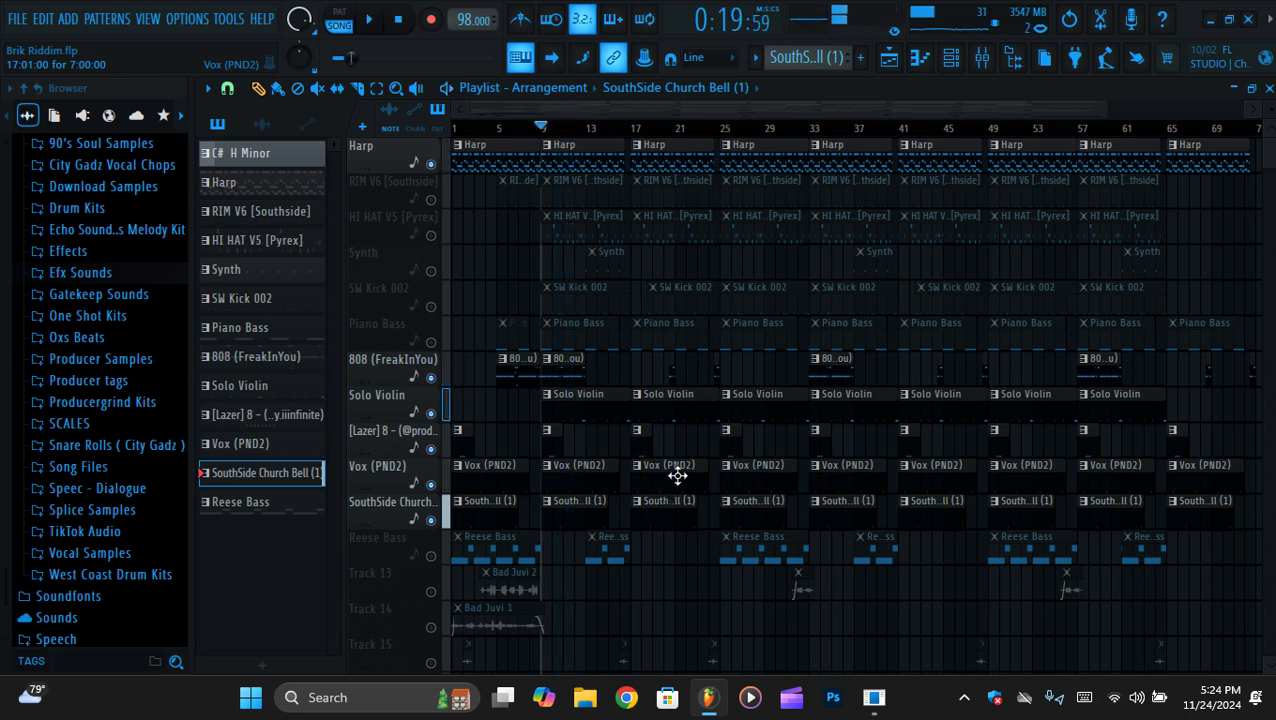
Display the Reese Bass pattern and channel in the piano roll with all eight bars of C5 and D5 notes in view
{"action": "left_click", "coordinate": [697, 90]}
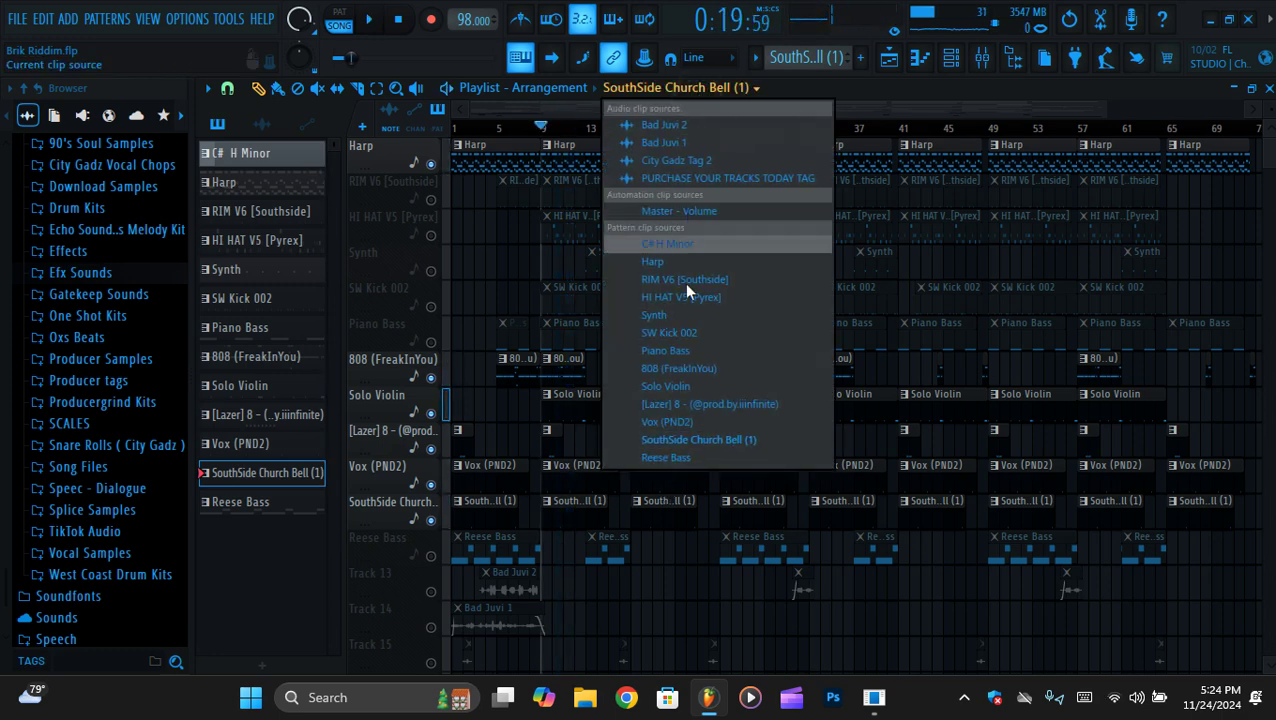
{"action": "left_click", "coordinate": [684, 457]}
{"action": "left_click", "coordinate": [889, 60]}
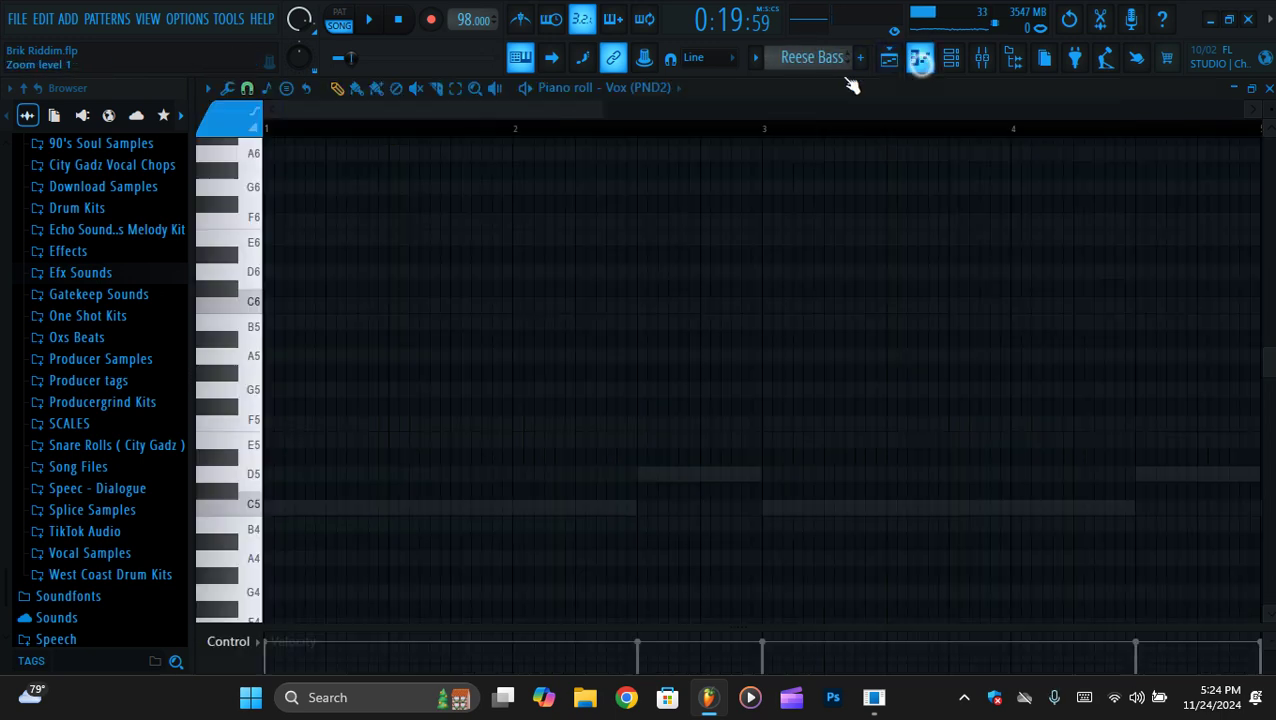
{"action": "left_click", "coordinate": [669, 88]}
{"action": "left_click", "coordinate": [669, 491]}
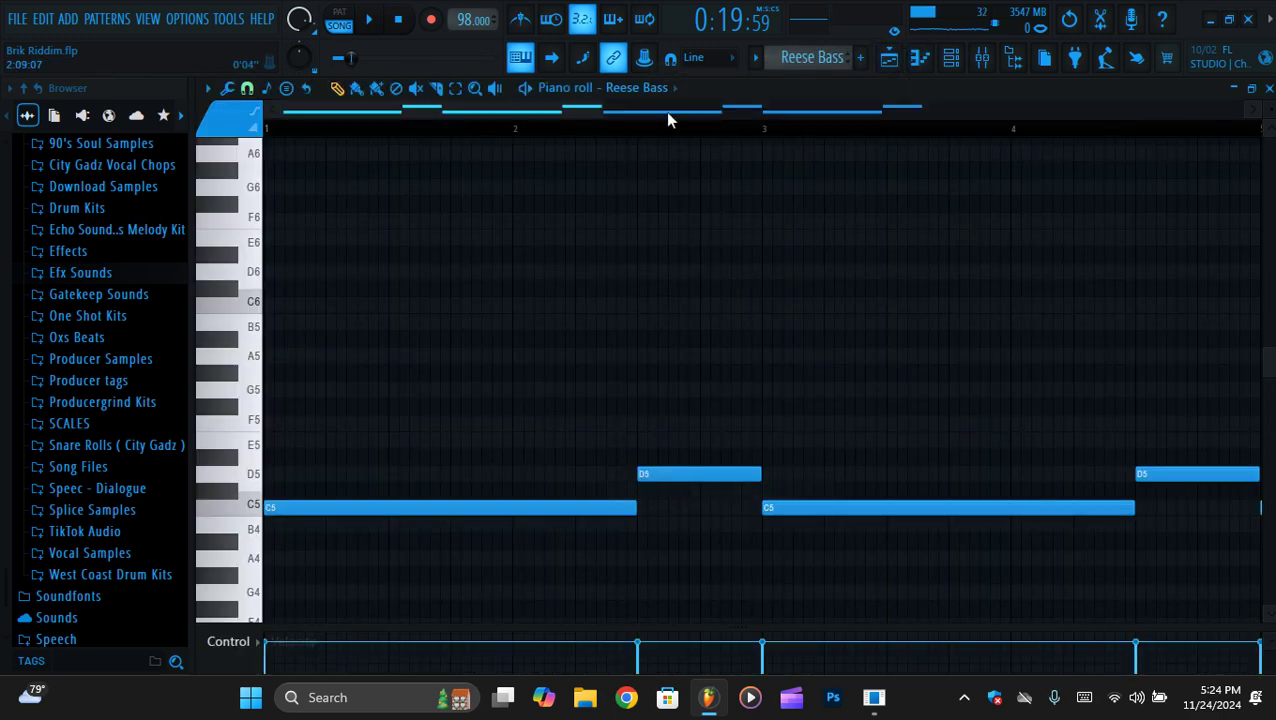
{"action": "left_click_drag", "start_coordinate": [593, 111], "coordinate": [932, 120]}
Open the Reese Bass channel's Serum instrument and view the Echo Sound Works - Reeses preset list
{"action": "left_click", "coordinate": [966, 56]}
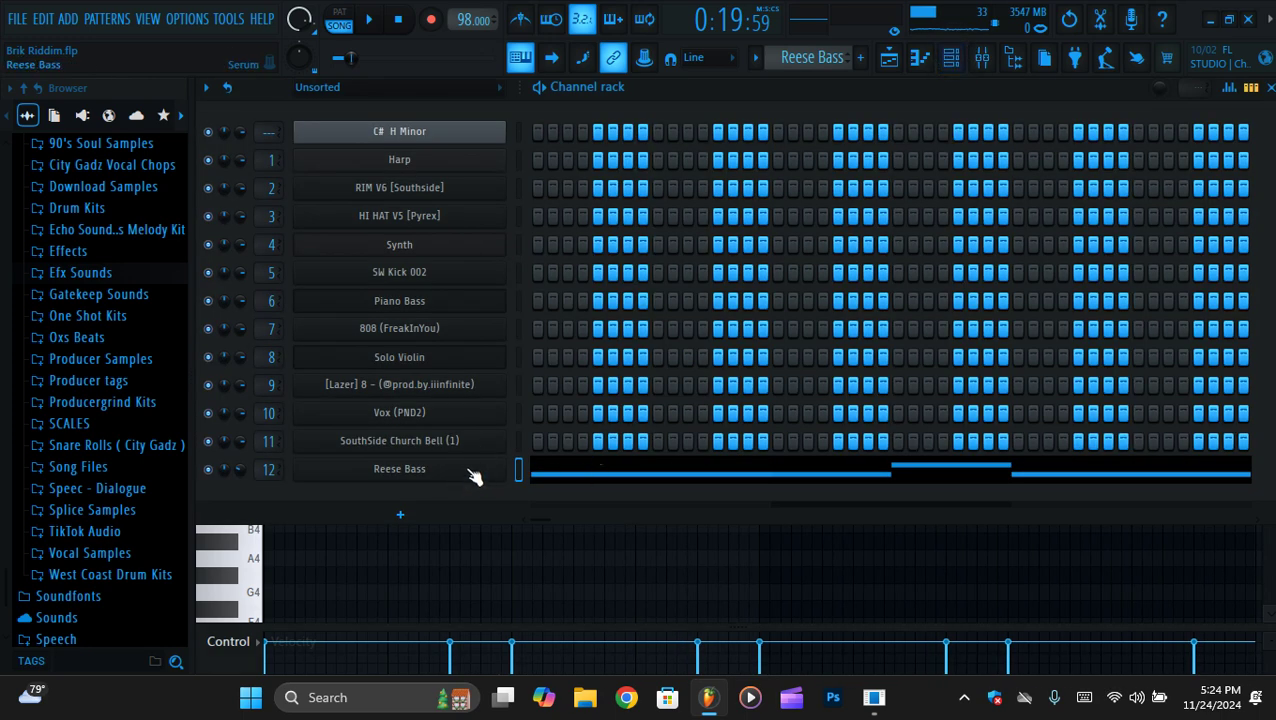
{"action": "left_click", "coordinate": [480, 470]}
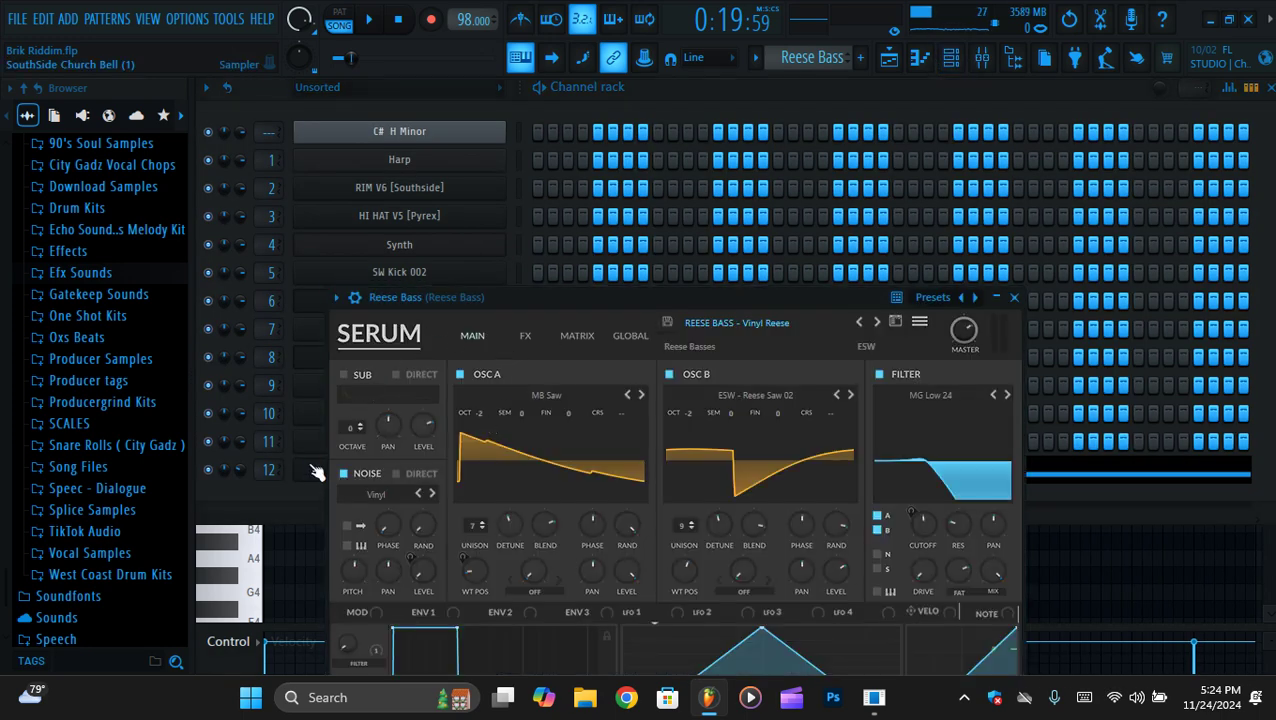
{"action": "left_click", "coordinate": [780, 323]}
{"action": "mouse_move", "coordinate": [757, 443]}
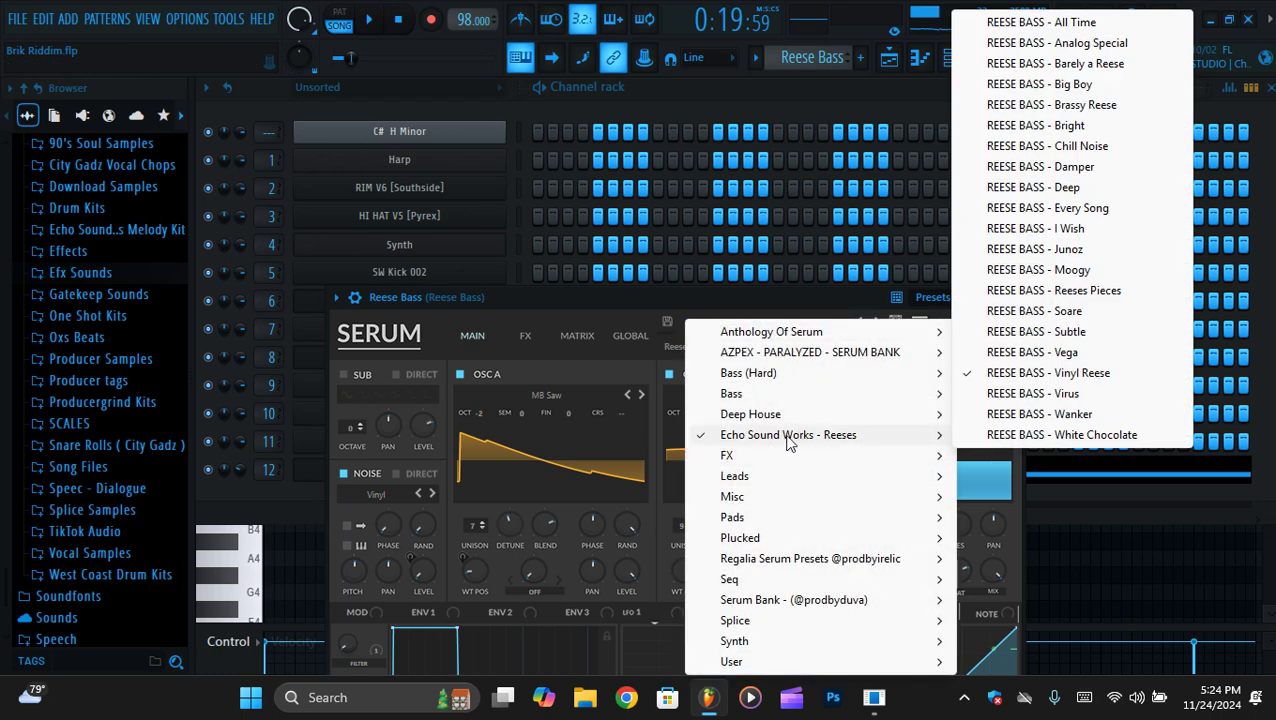
Play the Reese Bass notes from the piano roll in pattern mode, then stop in the playlist
{"action": "left_click", "coordinate": [920, 58]}
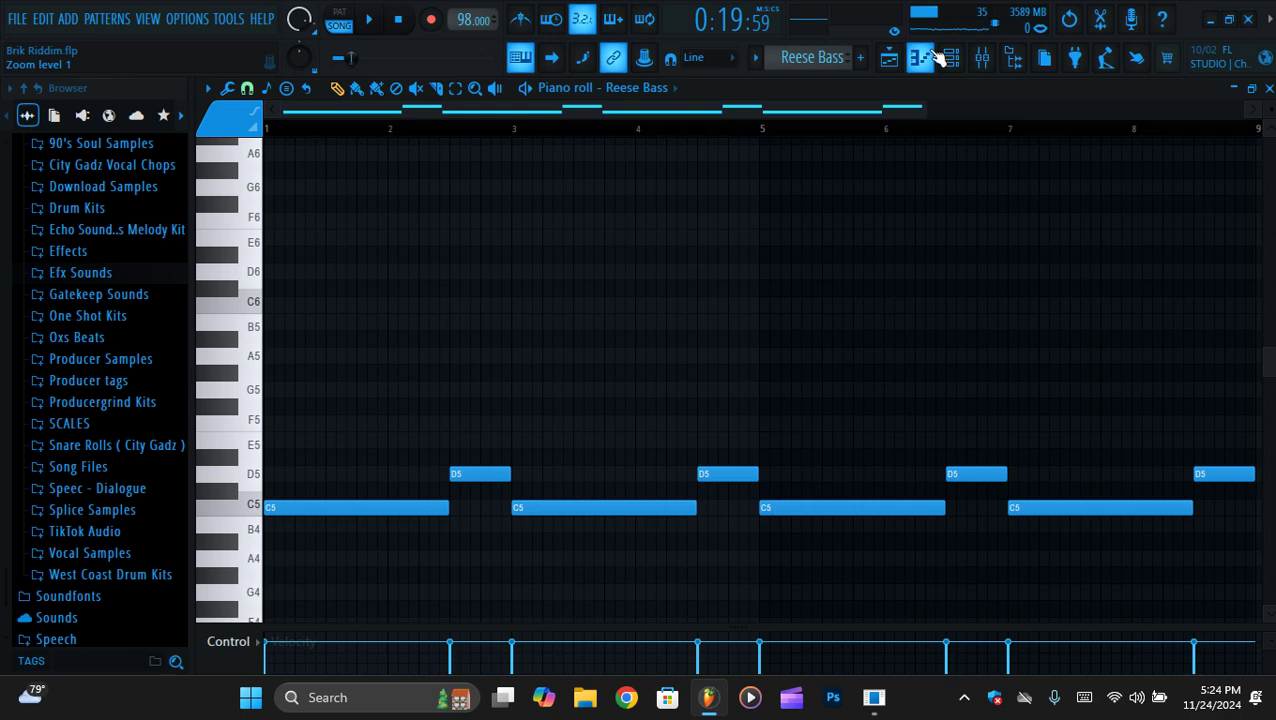
{"action": "key", "text": "space"}
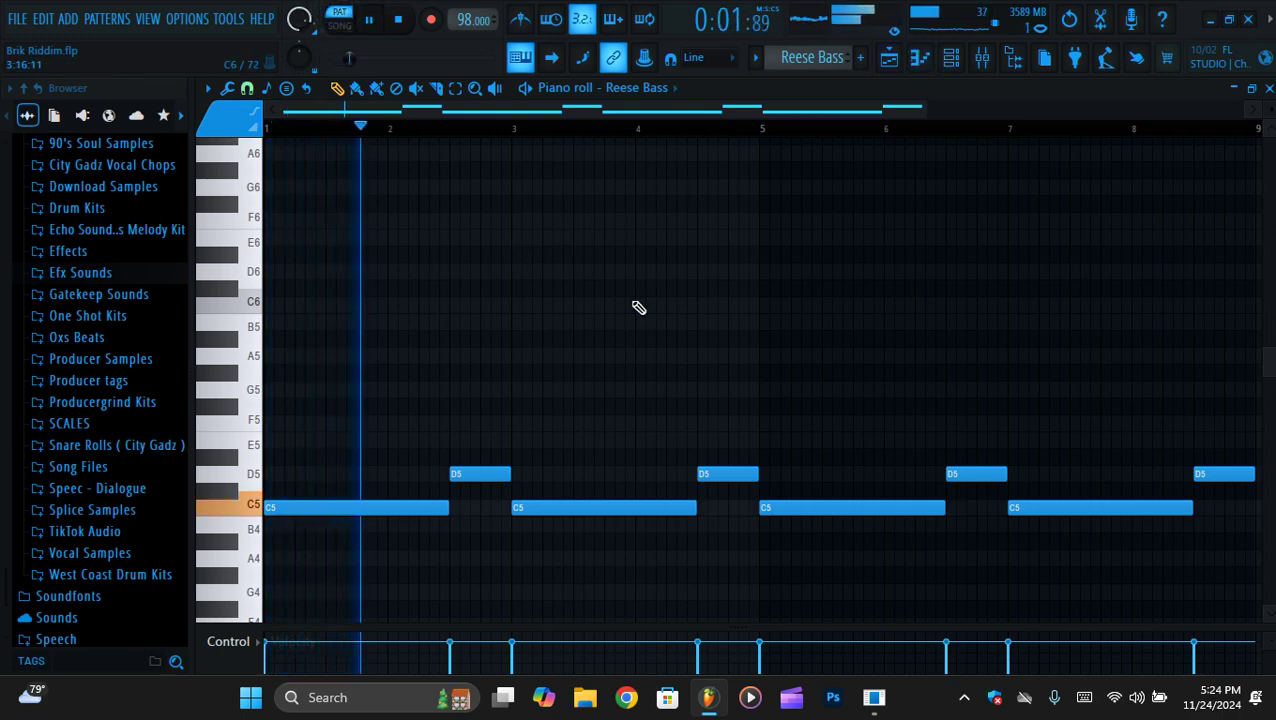
{"action": "left_click", "coordinate": [889, 58]}
{"action": "key", "text": "space"}
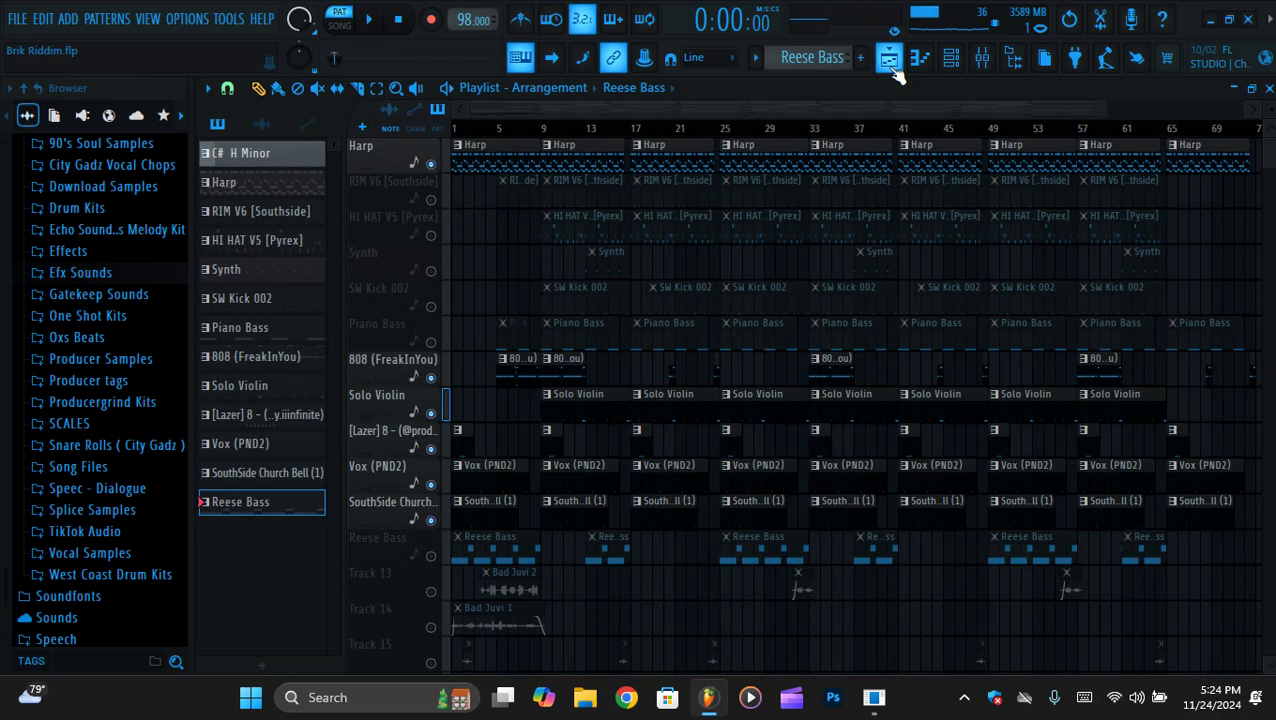
Unmute all playlist tracks together and play the full arrangement from bar 9
{"action": "right_click", "coordinate": [431, 556]}
{"action": "right_click", "coordinate": [431, 556]}
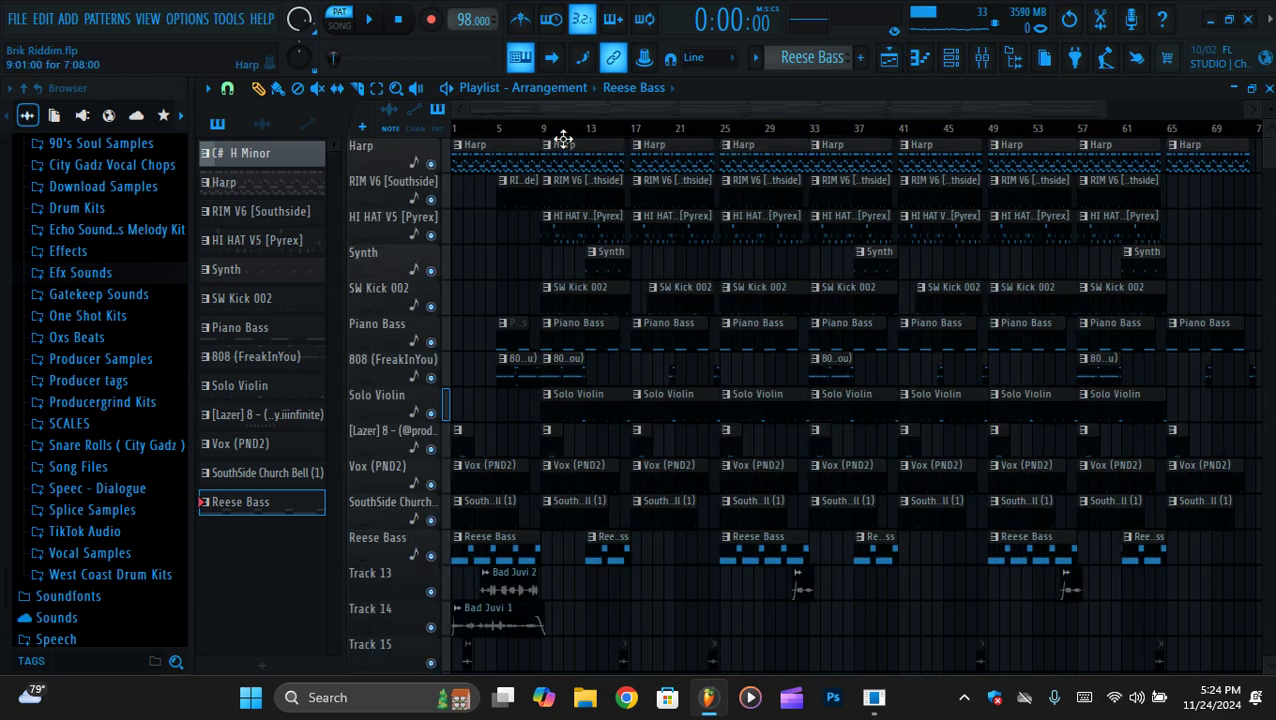
{"action": "left_click", "coordinate": [541, 129]}
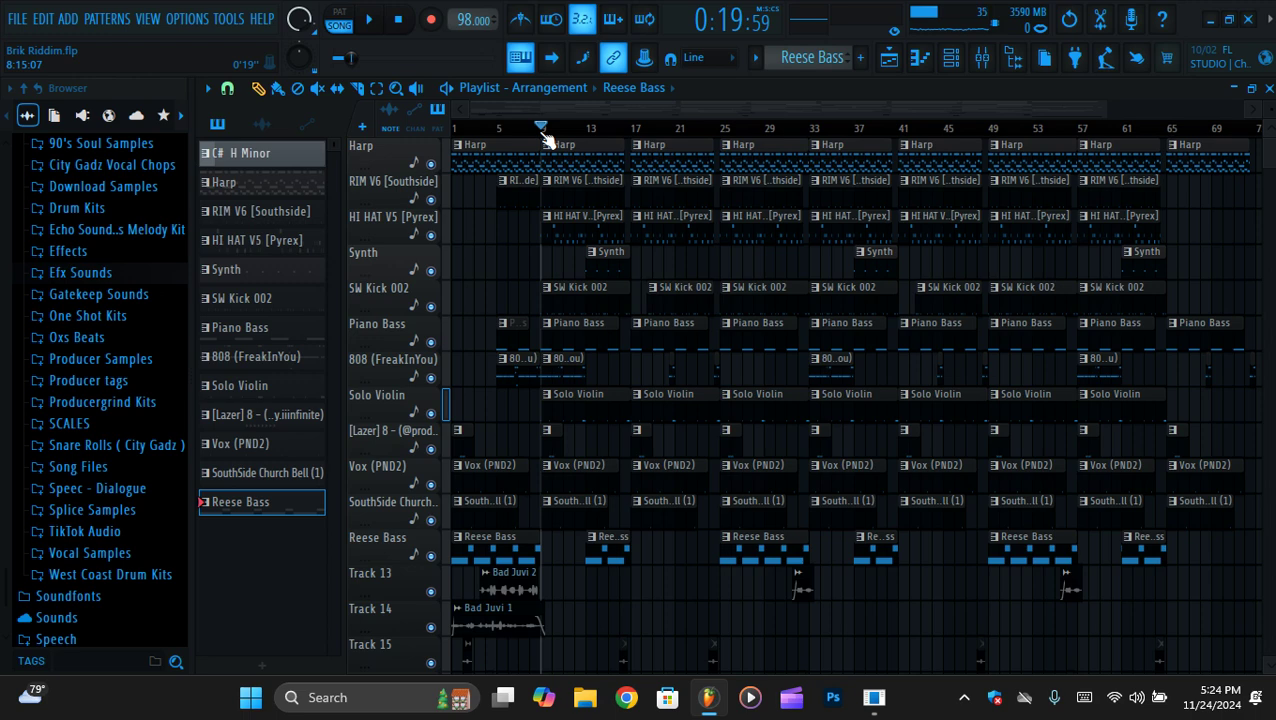
{"action": "key", "text": "space"}
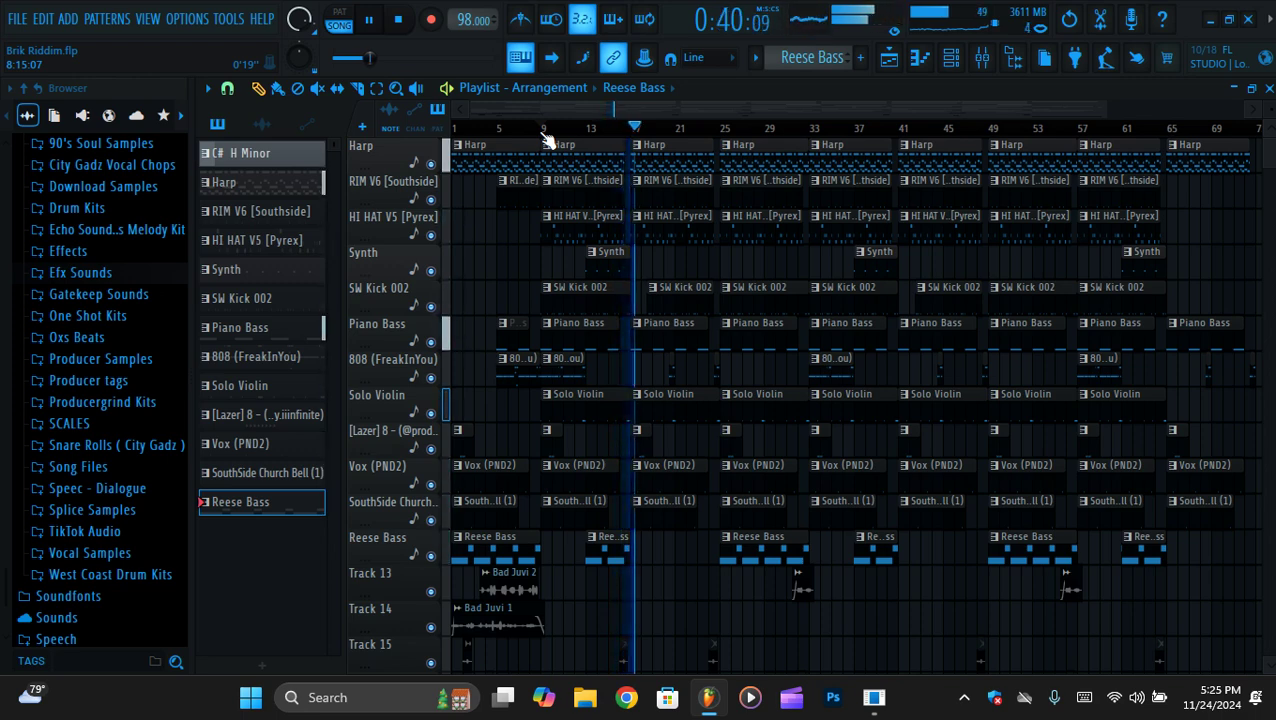
{"action": "key", "text": "space"}
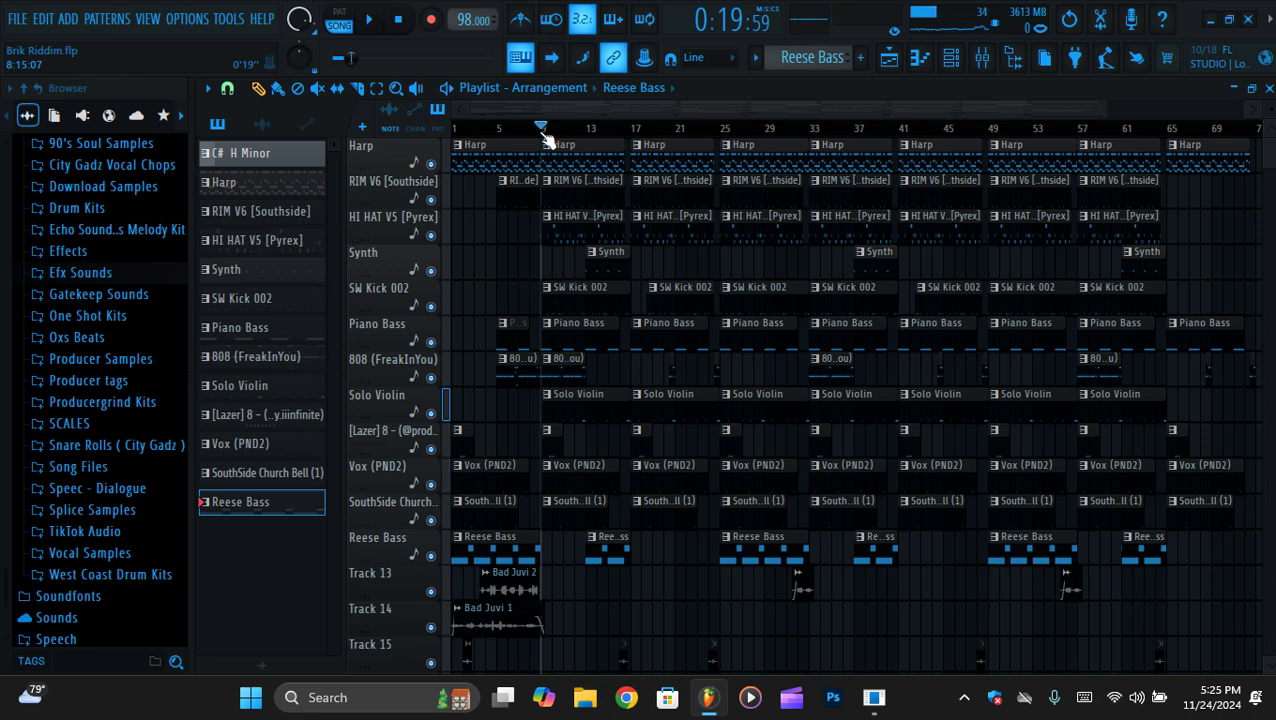
Look over the playlist tracks down to the Master - Volume automation and replay the full arrangement from bar 9
{"action": "scroll", "coordinate": [1088, 333], "scroll_direction": "down", "scroll_amount": 3}
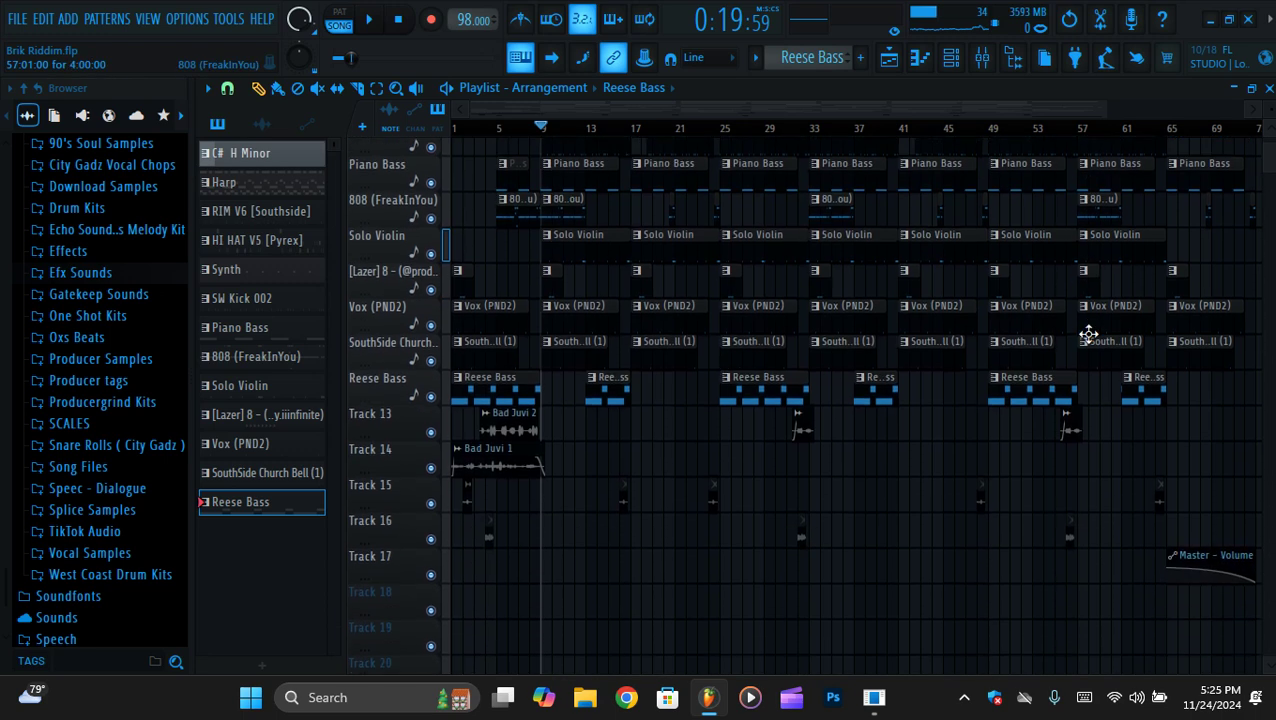
{"action": "scroll", "coordinate": [749, 546], "scroll_direction": "up", "scroll_amount": 3}
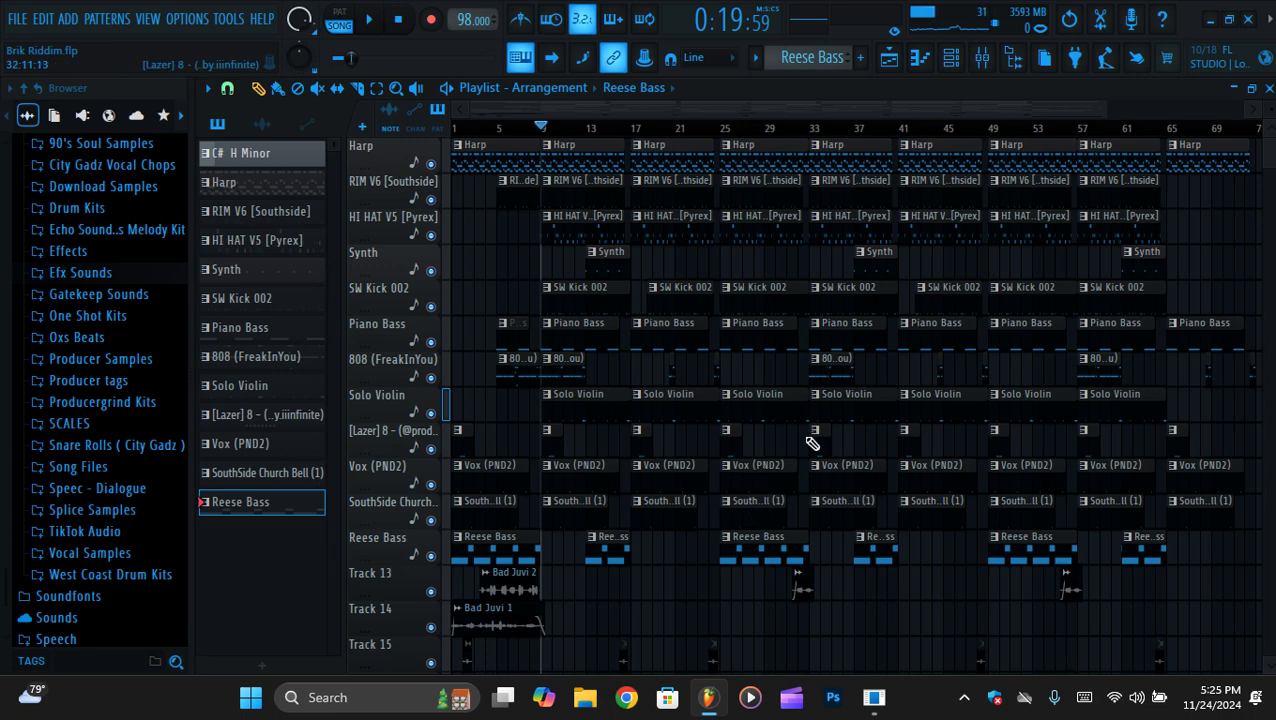
{"action": "key", "text": "space"}
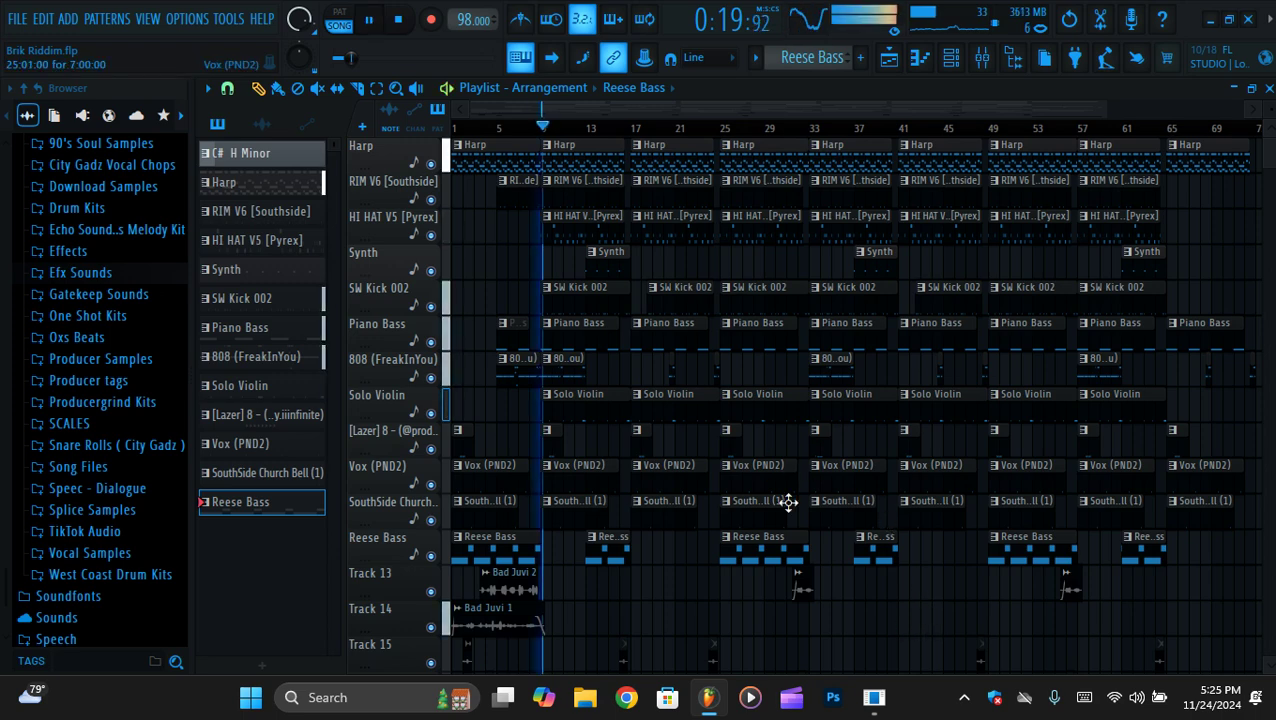